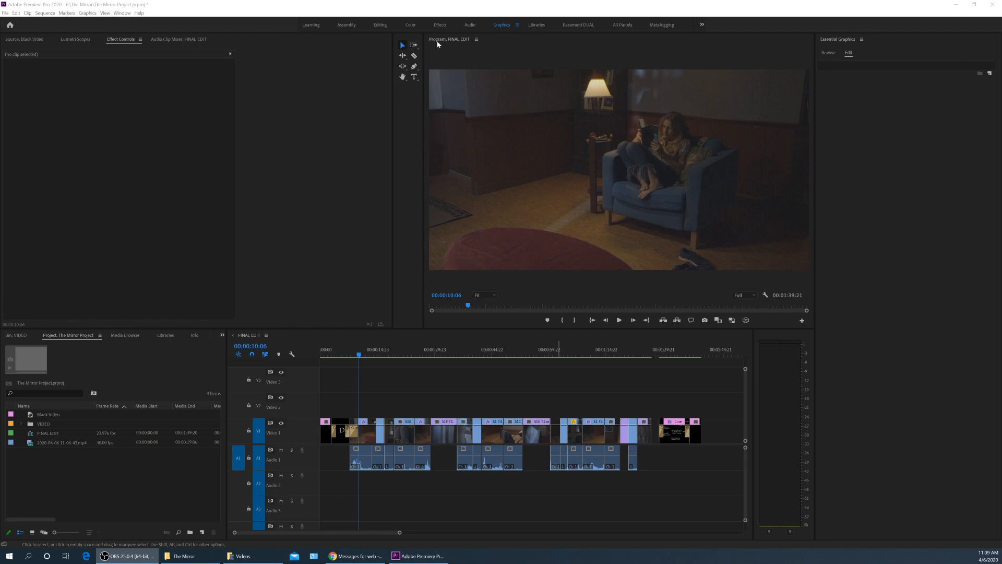
Step: Switch to the Audio workspace and widen the Program monitor beside the audio mixer
left_click(468, 26)
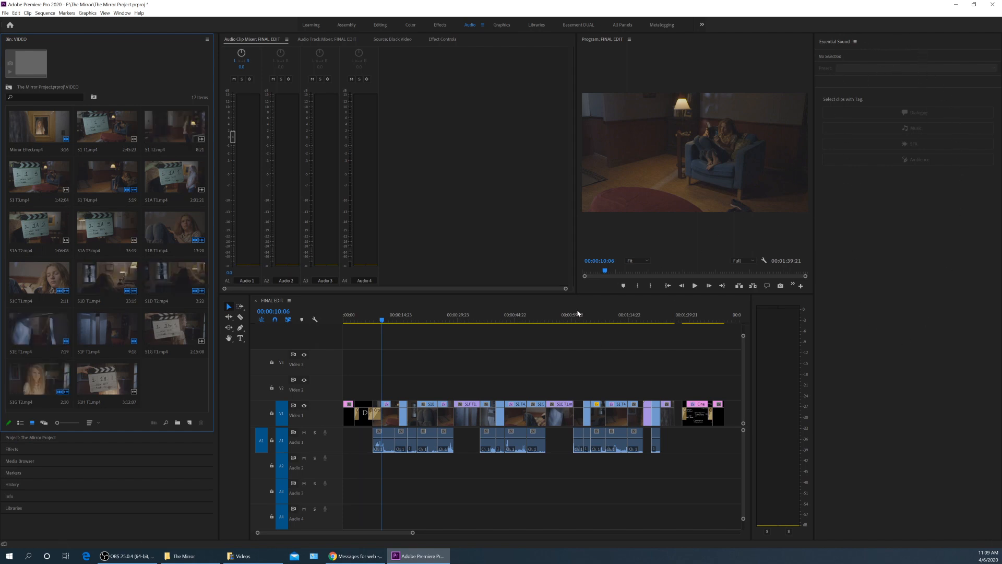
left_click_drag(577, 163, 486, 164)
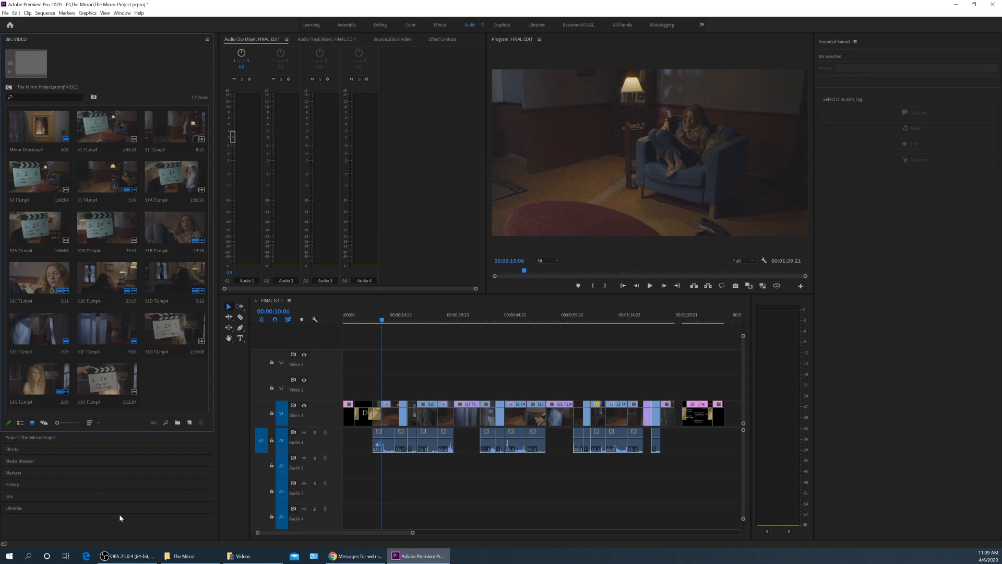
Step: Open the Sound FX folder inside The Mirror project folder and widen the Name column to read the file names
left_click(192, 556)
left_click(314, 170)
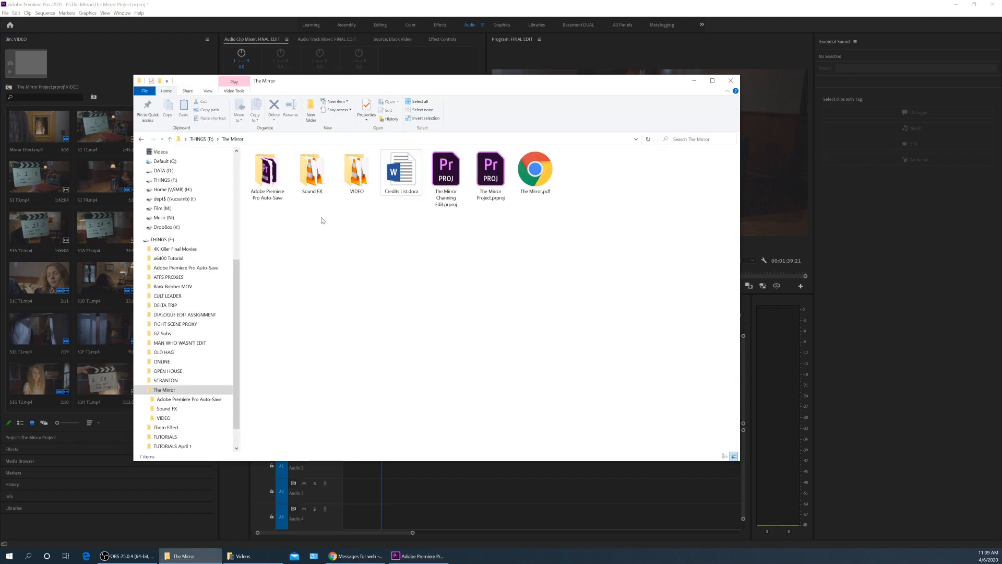
double_click(313, 172)
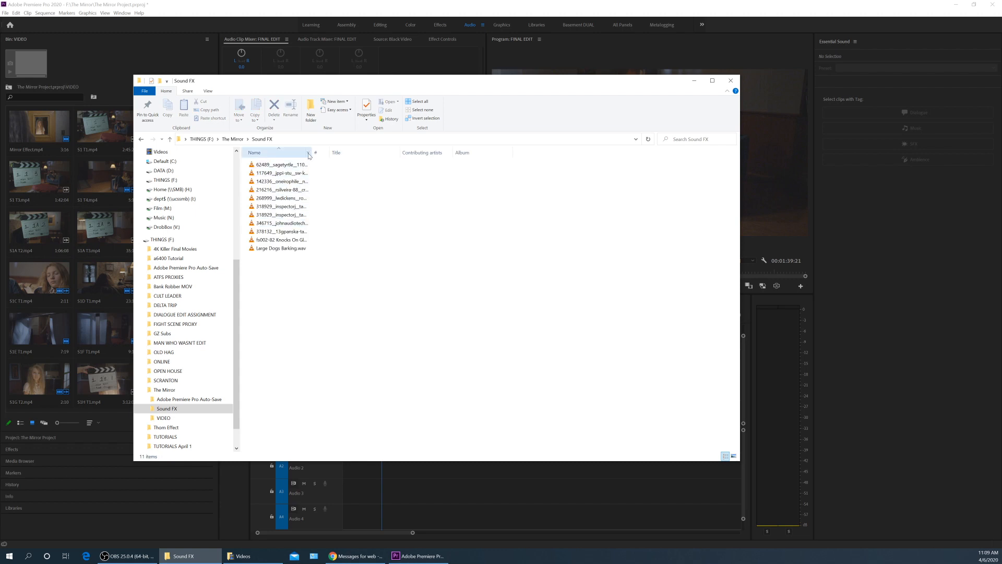
left_click_drag(312, 153, 366, 152)
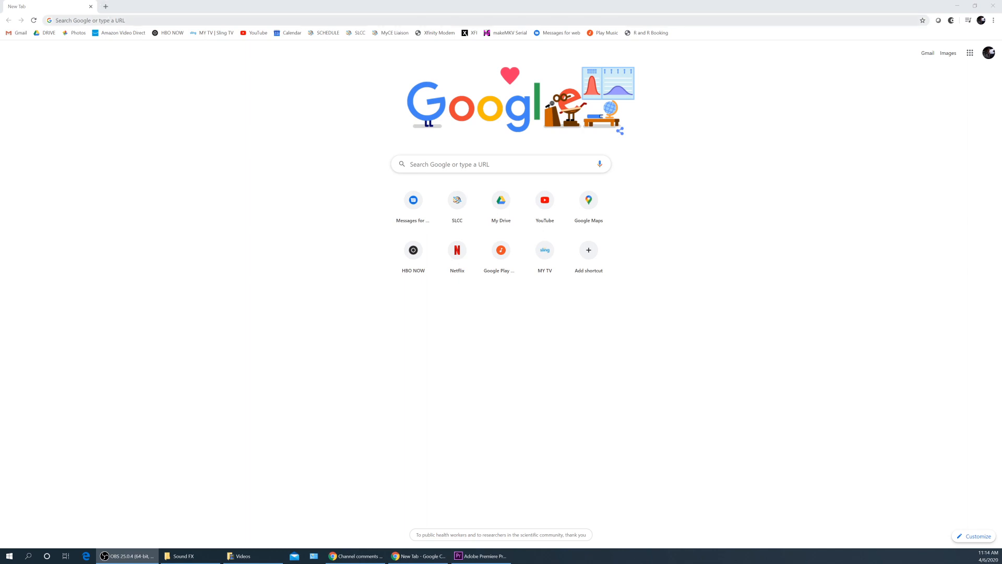
Step: Return to Premiere Pro and scrub through the FINAL EDIT sequence to review which moments need sound effects
left_click(956, 6)
mouse_move(387, 320)
left_mouse_down()
mouse_move(409, 322)
mouse_move(387, 326)
left_mouse_up()
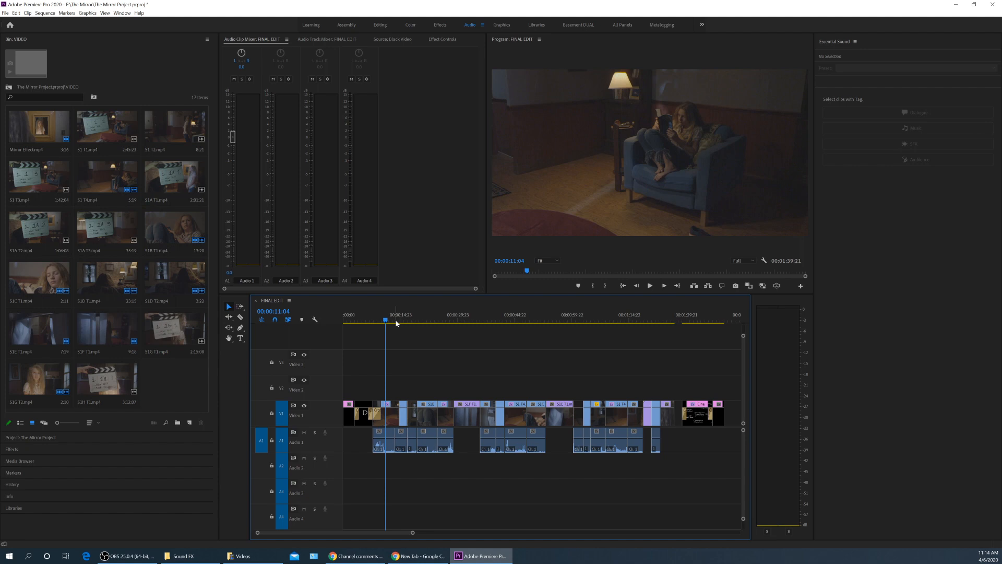
left_click_drag(397, 315, 450, 327)
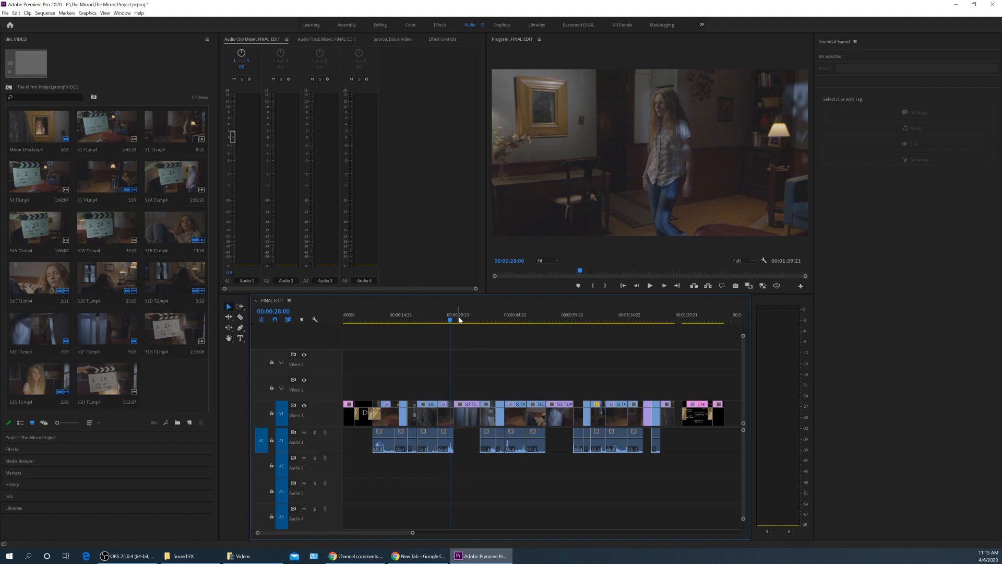
left_click_drag(469, 319, 607, 323)
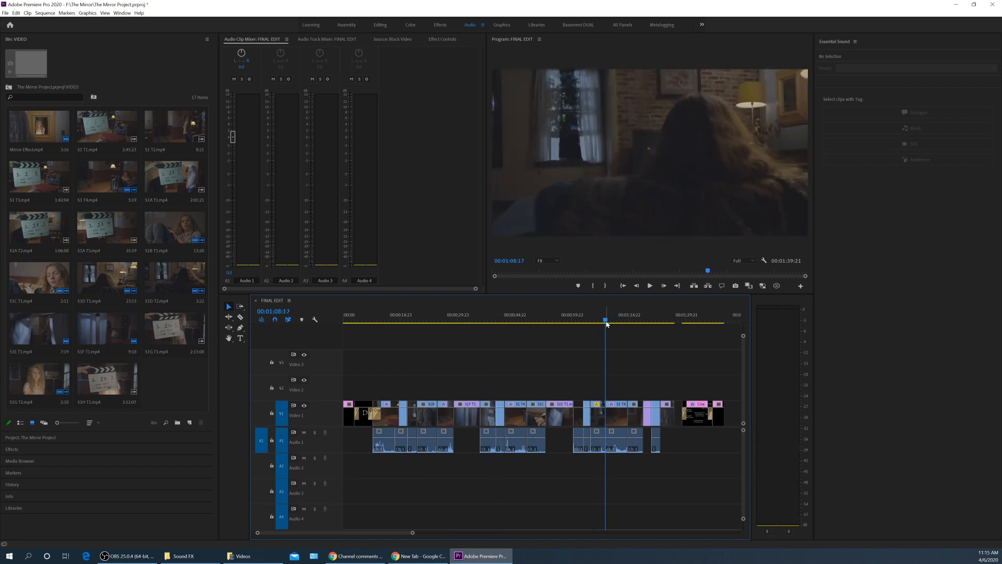
left_click(625, 320)
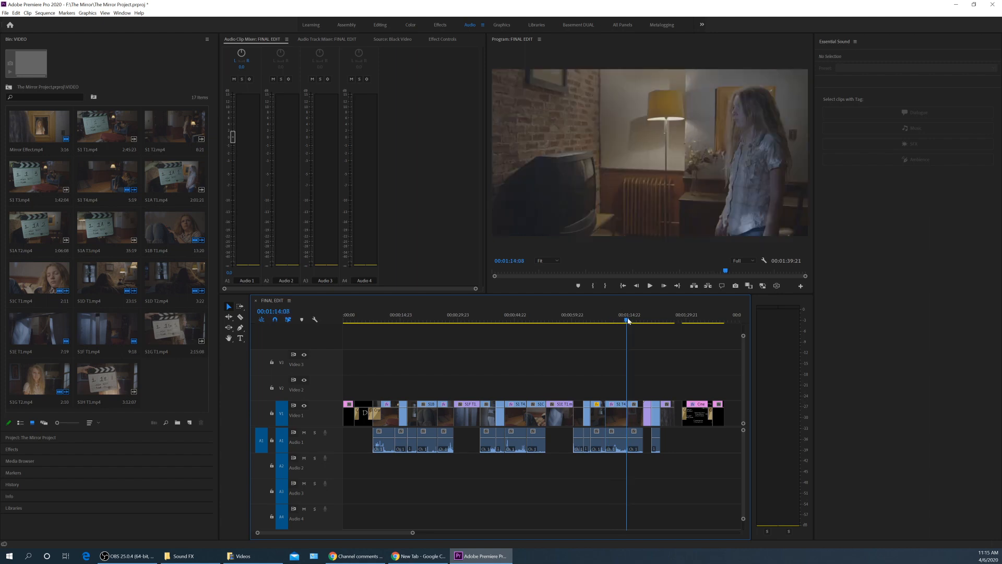
left_click(619, 320)
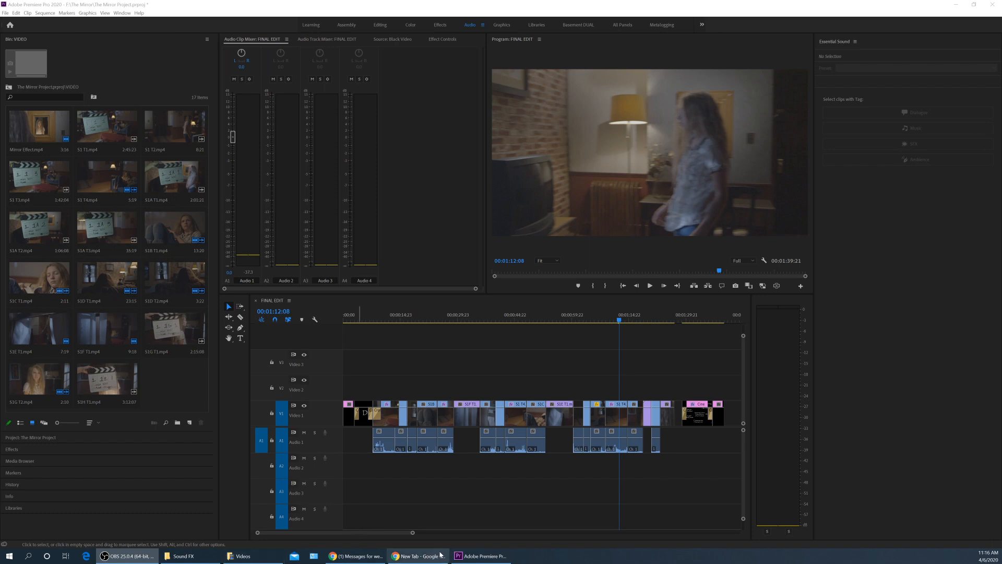
Step: Switch to Chrome, open freesound.org and look over its home page
left_click(403, 557)
type("sf")
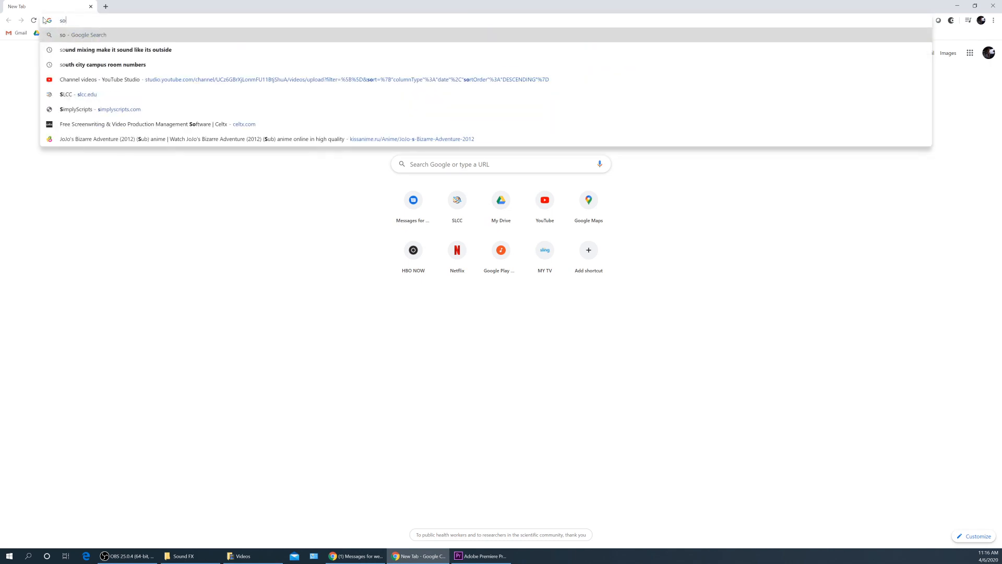
key("BackSpace")
key("BackSpace")
type("freesound.org")
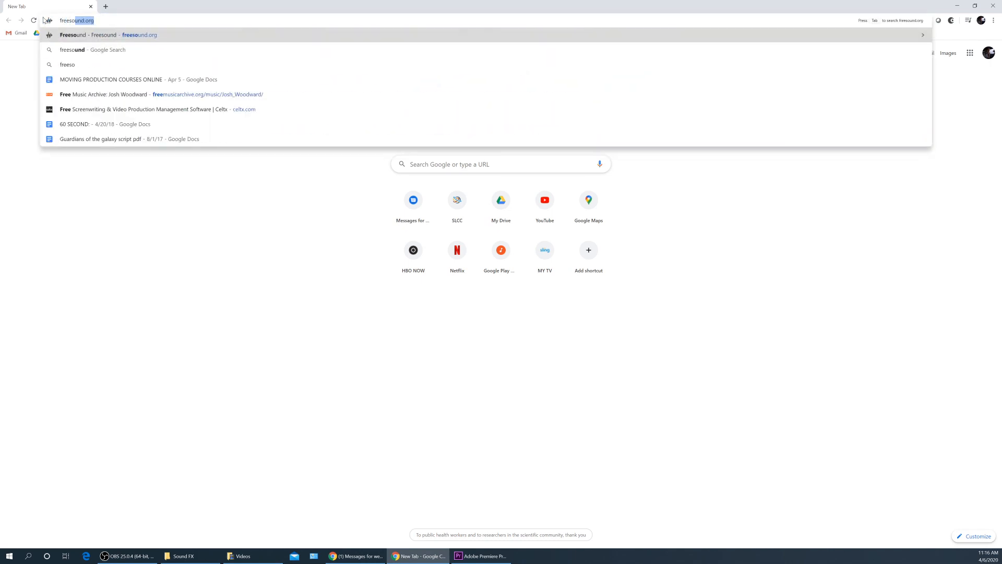
key("Return")
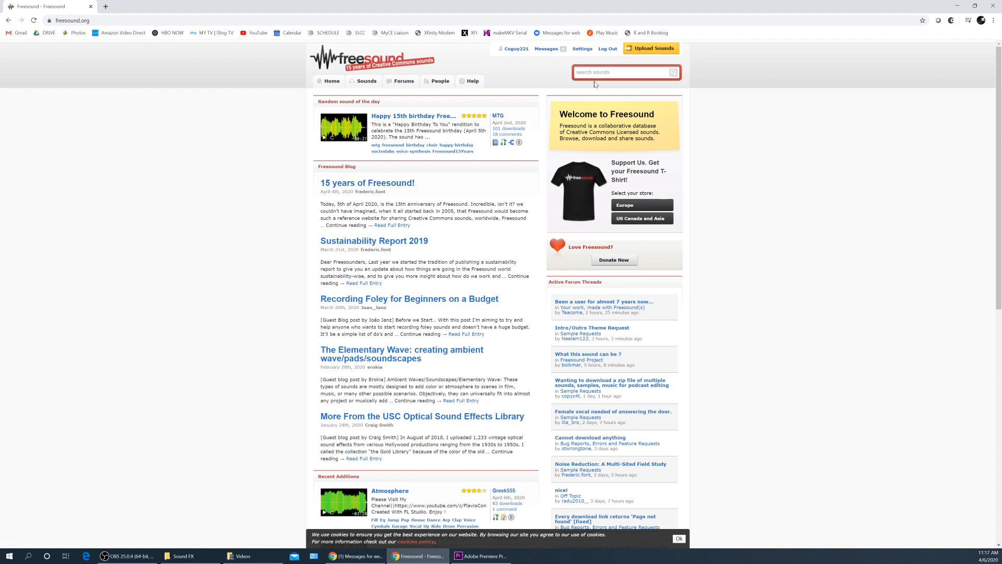
scroll(540, 183, "down", 5)
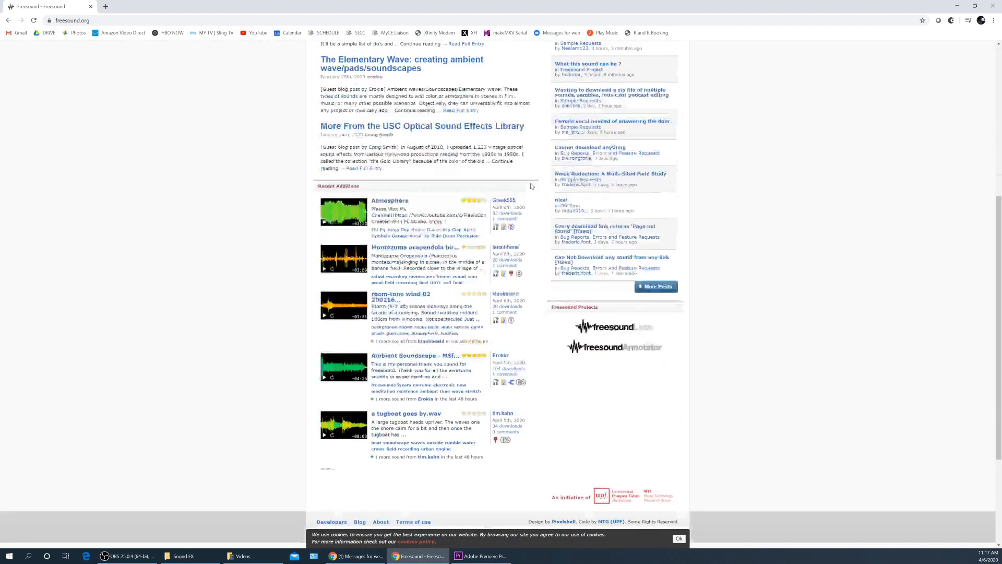
scroll(511, 190, "up", 2)
scroll(512, 190, "up", 3)
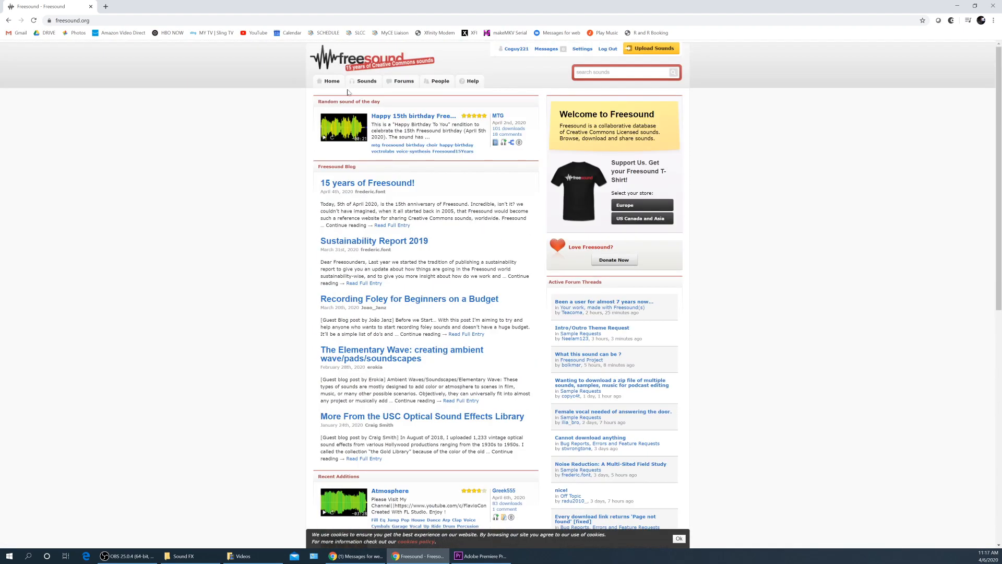
scroll(512, 190, "down", 1)
scroll(485, 181, "up", 1)
Step: Search Freesound for "room tone"
left_click(582, 72)
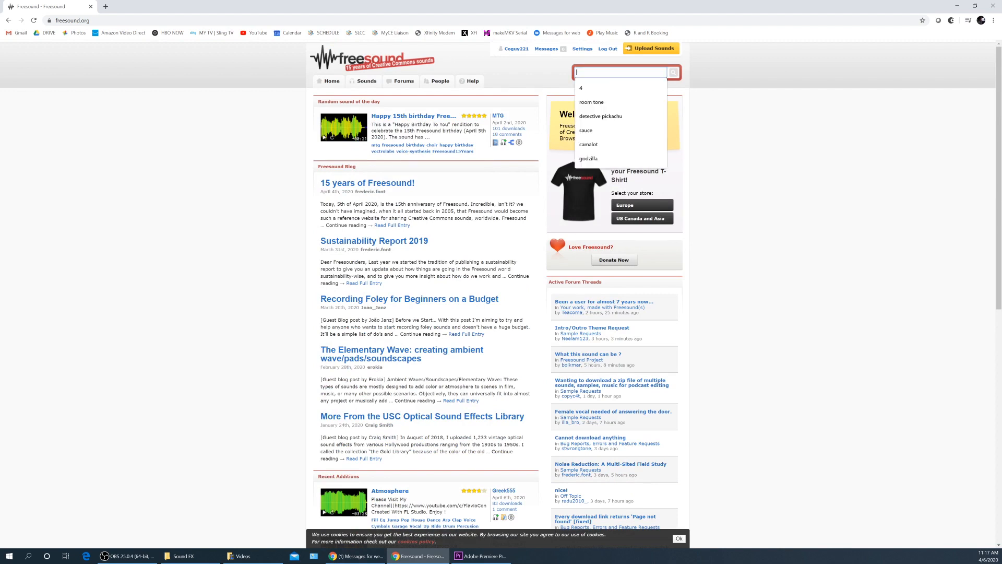
type("4")
key("BackSpace")
type("r")
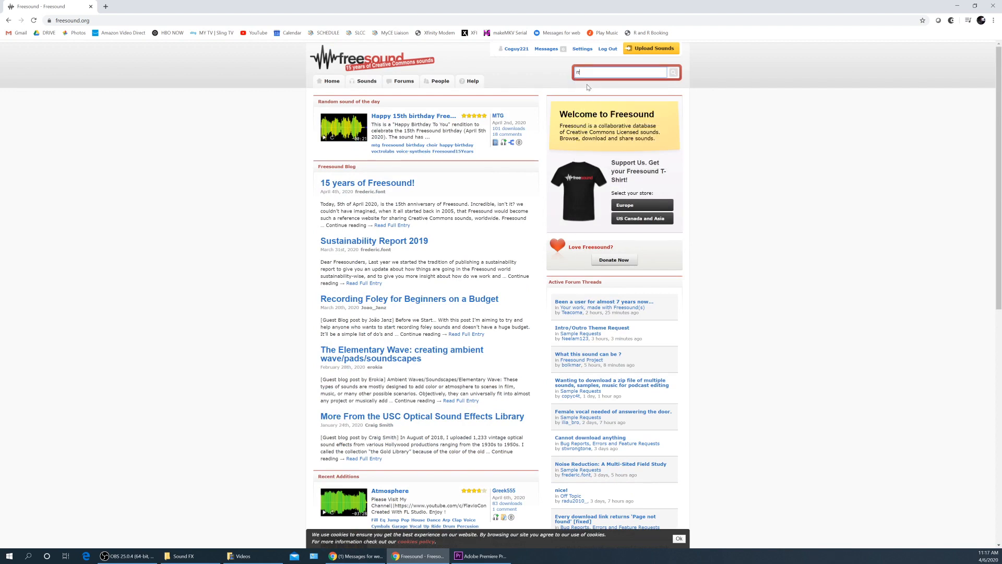
type("ro")
key("BackSpace")
key("BackSpace")
type("oom tone")
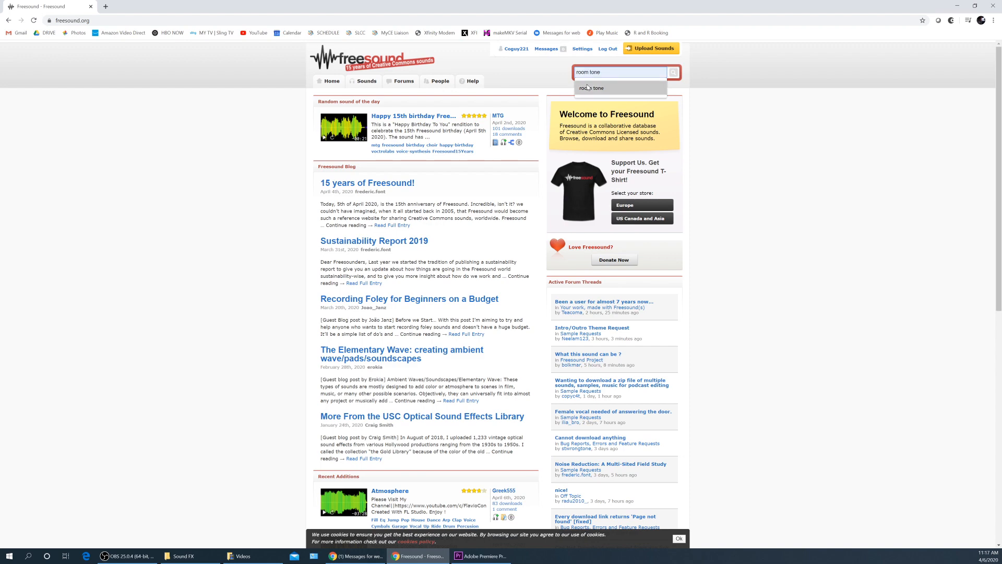
left_click(587, 88)
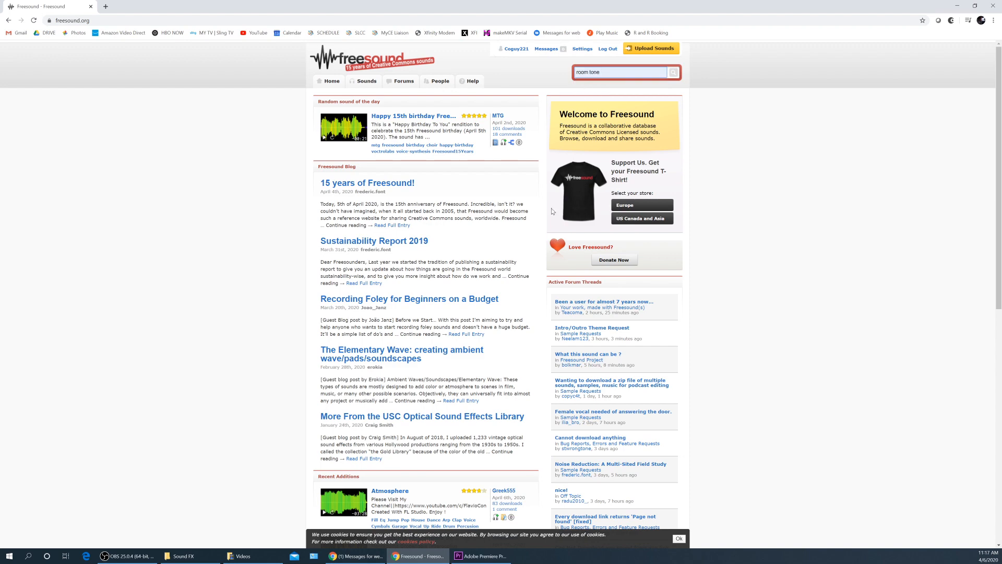
key("Return")
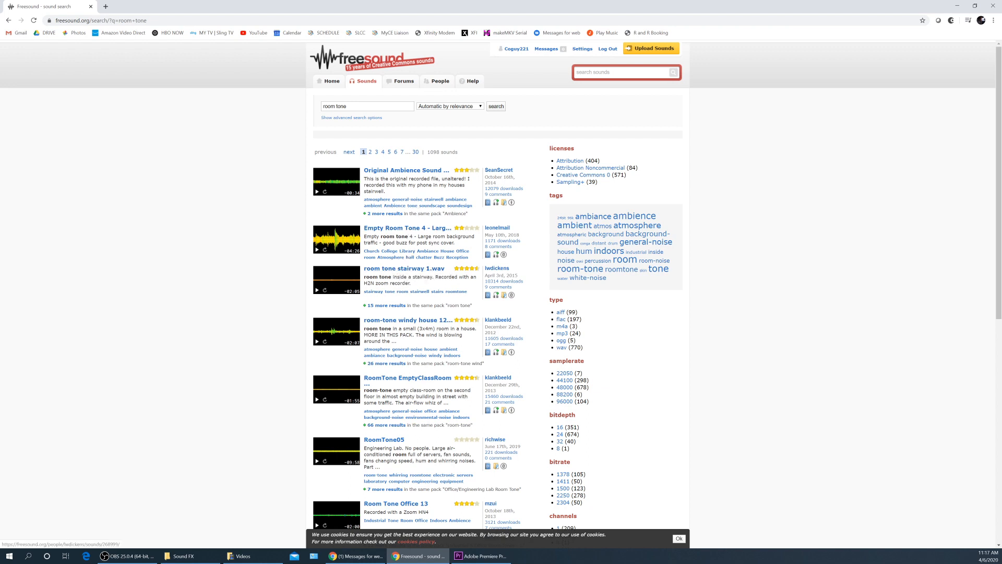
Step: Preview the sound "room tone stairway 1.wav" and look over the other room tone results
left_click(317, 291)
left_click(317, 290)
scroll(563, 319, "down", 1)
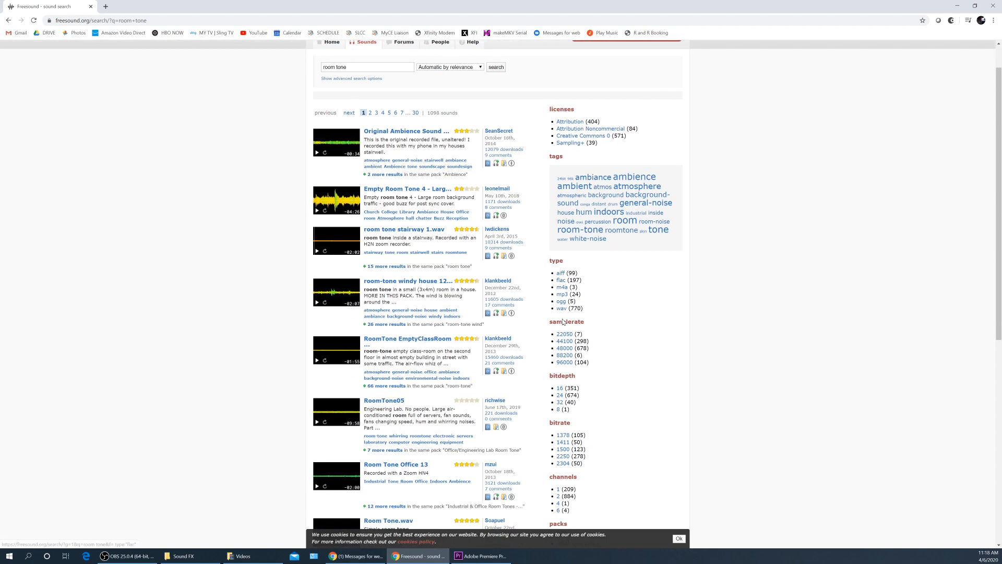
scroll(563, 321, "down", 1)
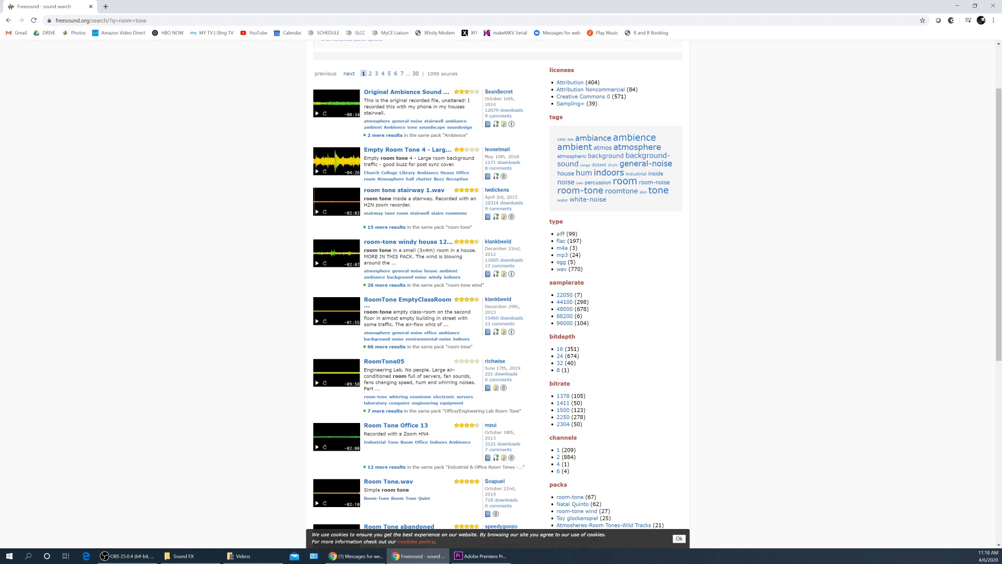
scroll(398, 311, "up", 1)
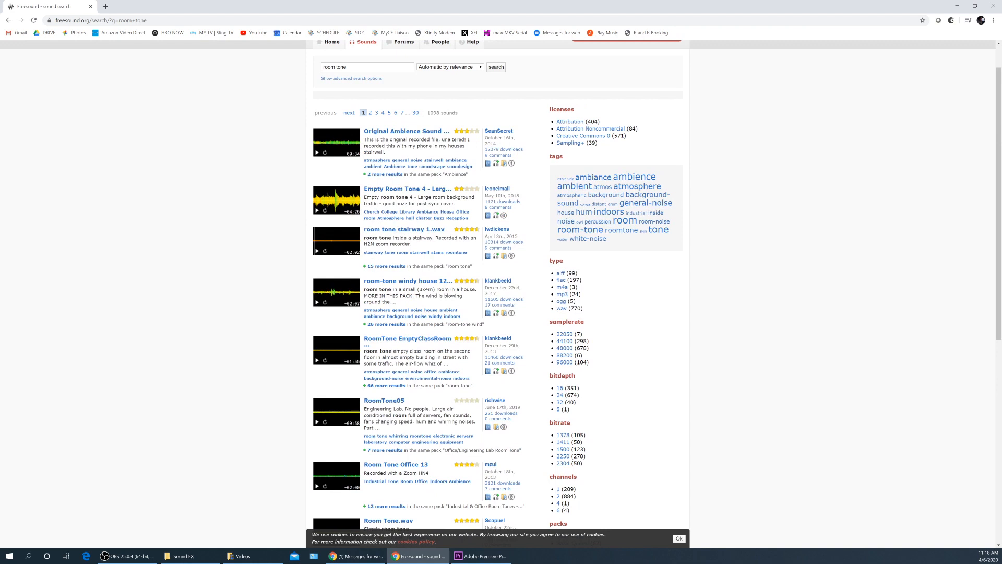
left_click(317, 251)
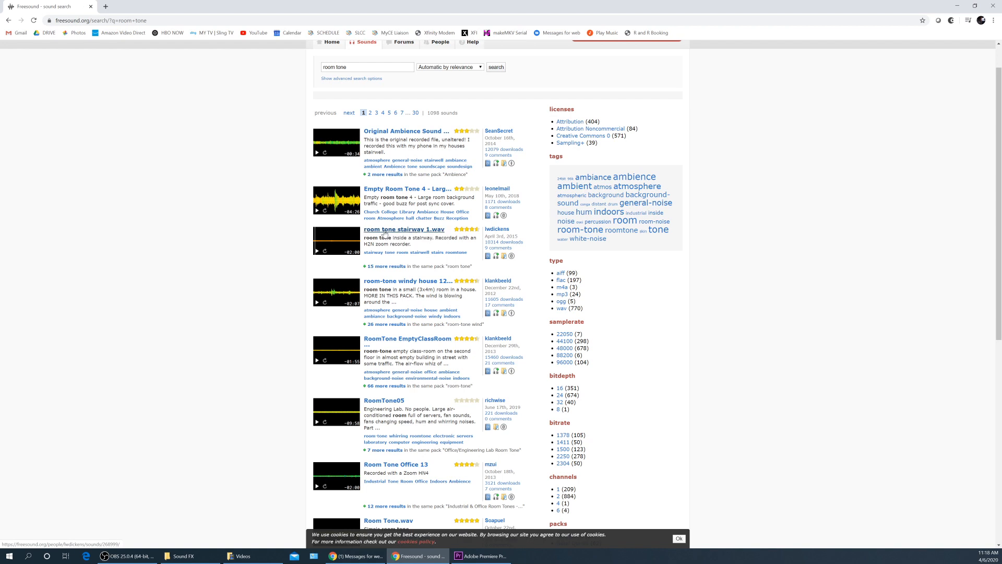
Step: Open the page for "room tone stairway 1.wav" in a new tab, then return to the search results
middle_click(385, 232)
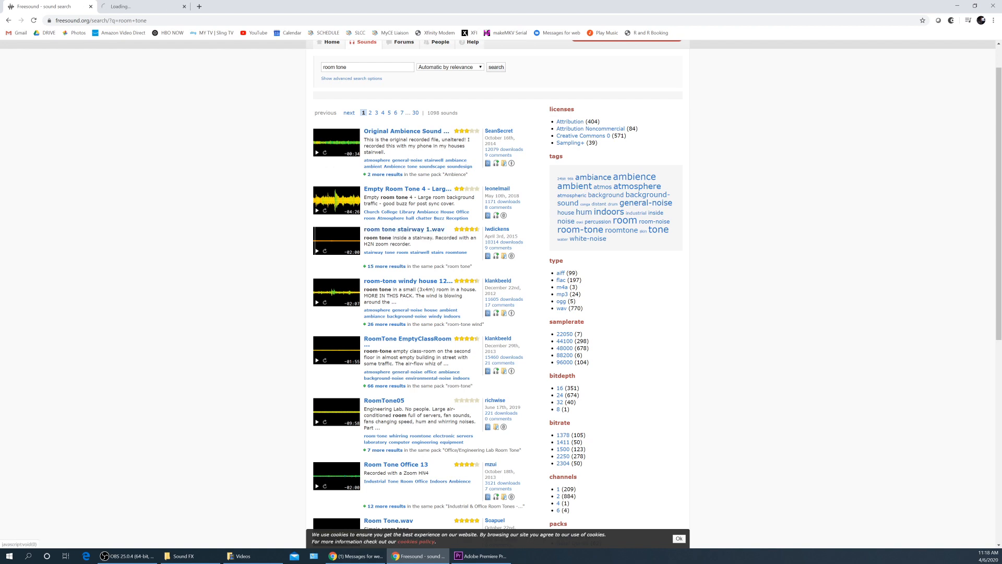
left_click(134, 8)
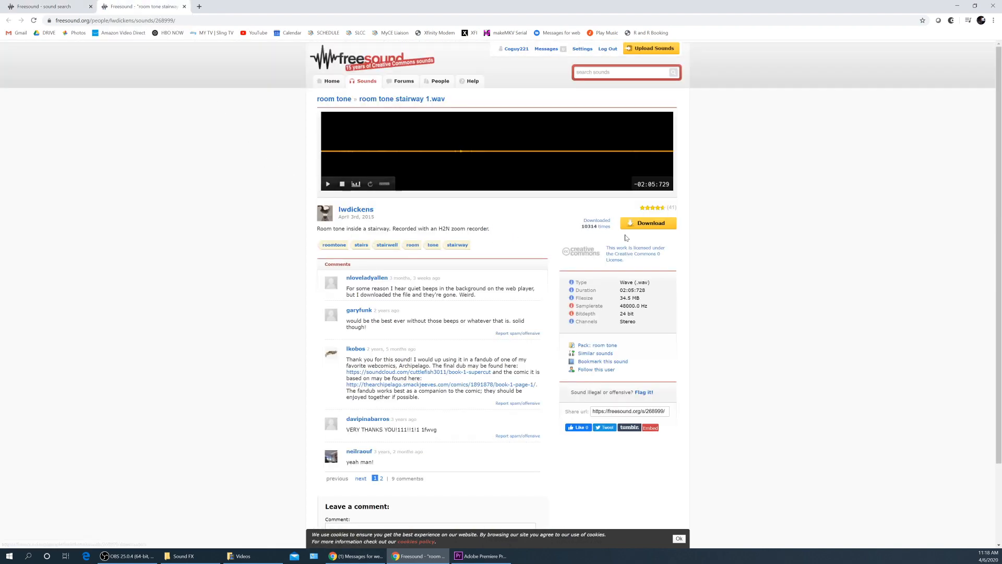
left_click(47, 6)
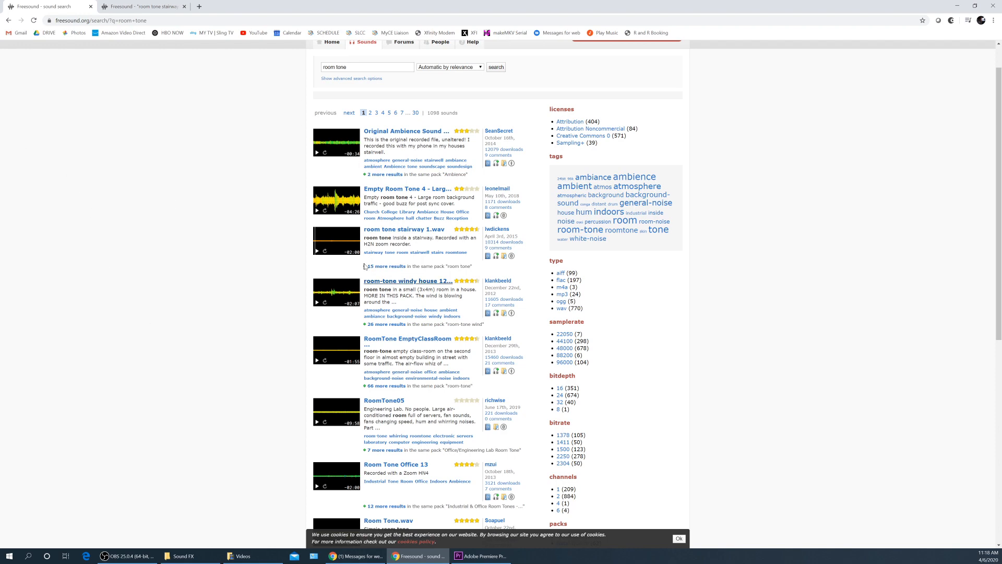
left_click(130, 7)
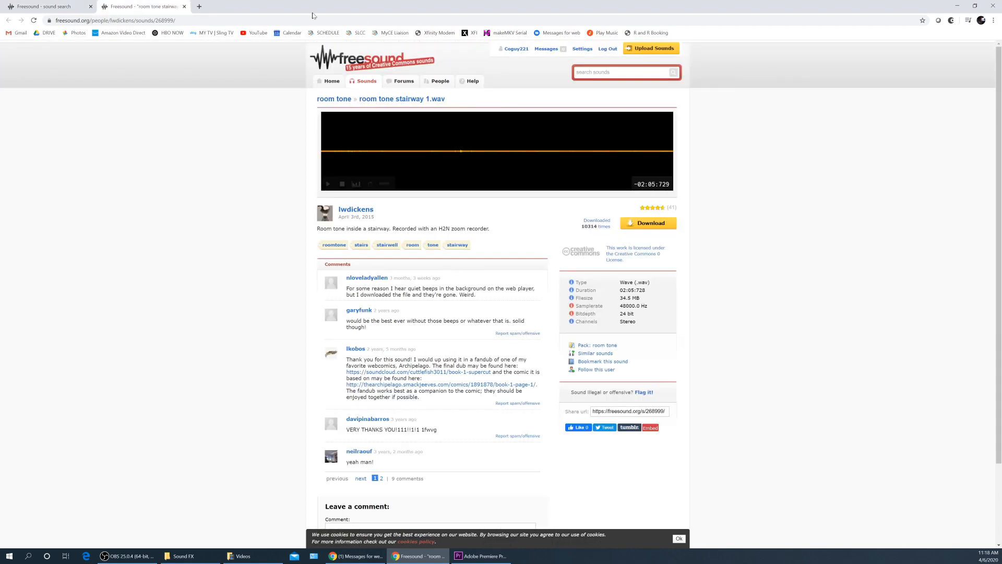
left_click(55, 9)
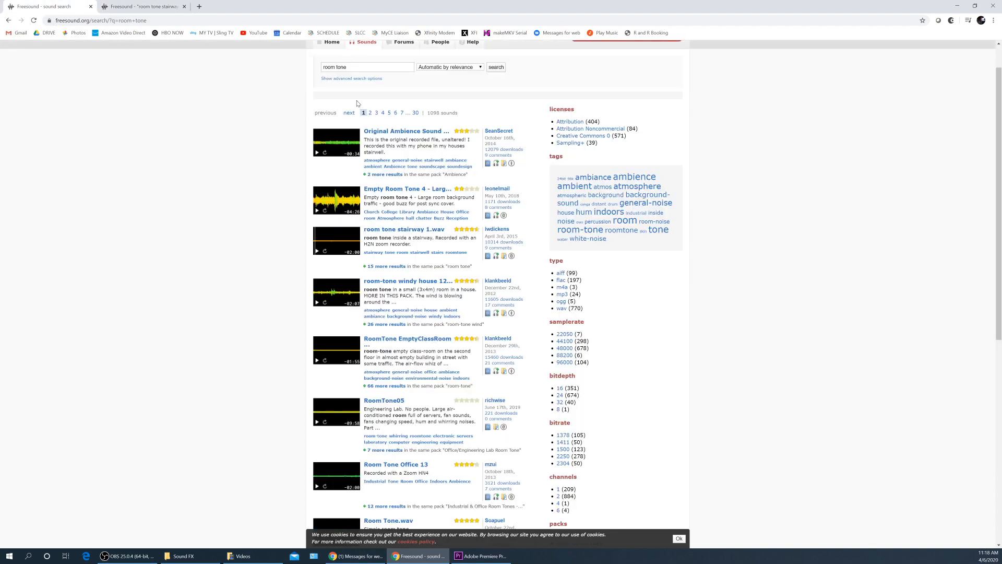
Step: Search Freesound for "knock glass"
type("knioc")
key("BackSpace")
key("BackSpace")
key("BackSpace")
type("ock glass")
key("Return")
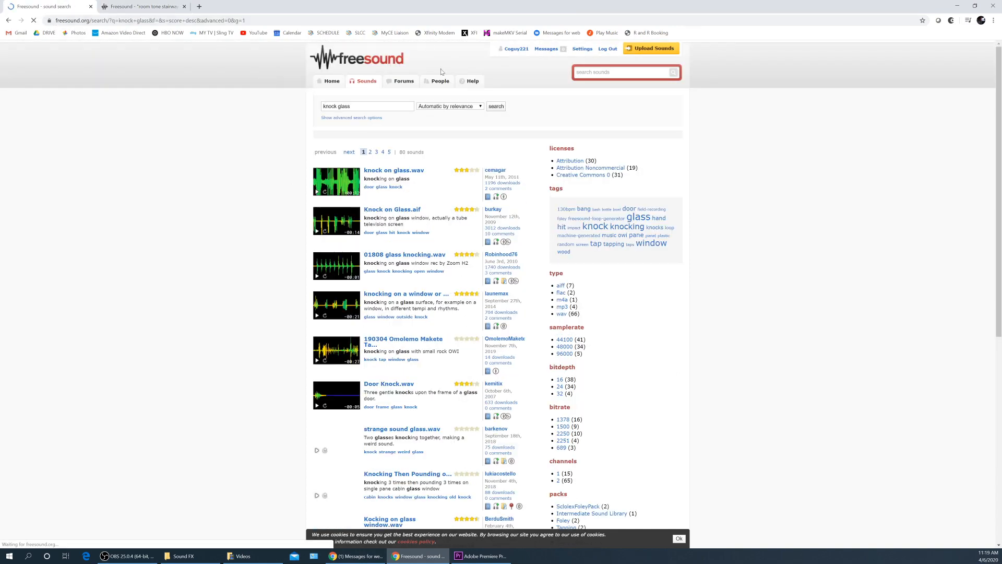
Step: Preview "knock on glass.wav" and "Knock on Glass.aif", and open the page of "Knock on Glass.aif" in a new tab
left_click(317, 193)
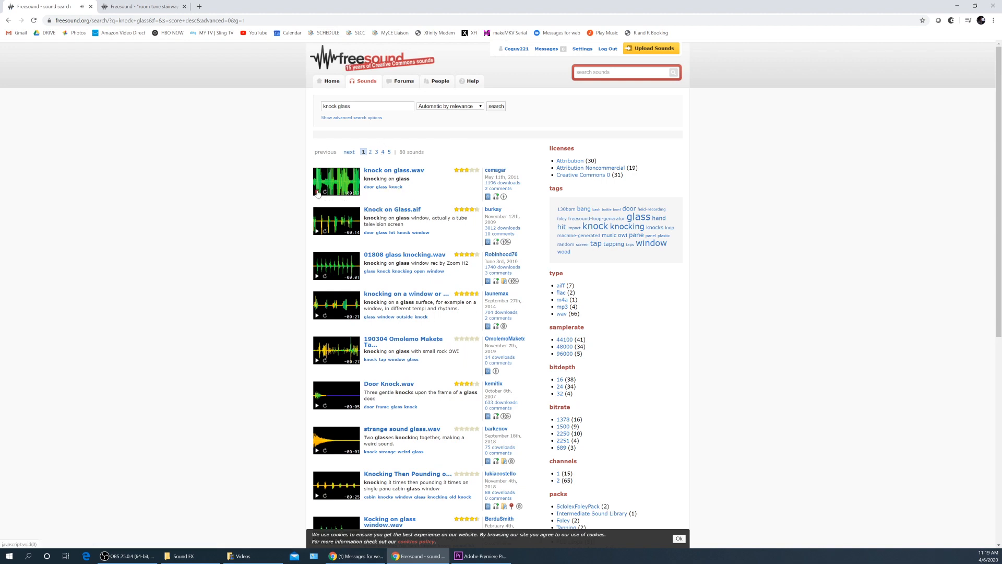
left_click(317, 231)
middle_click(384, 214)
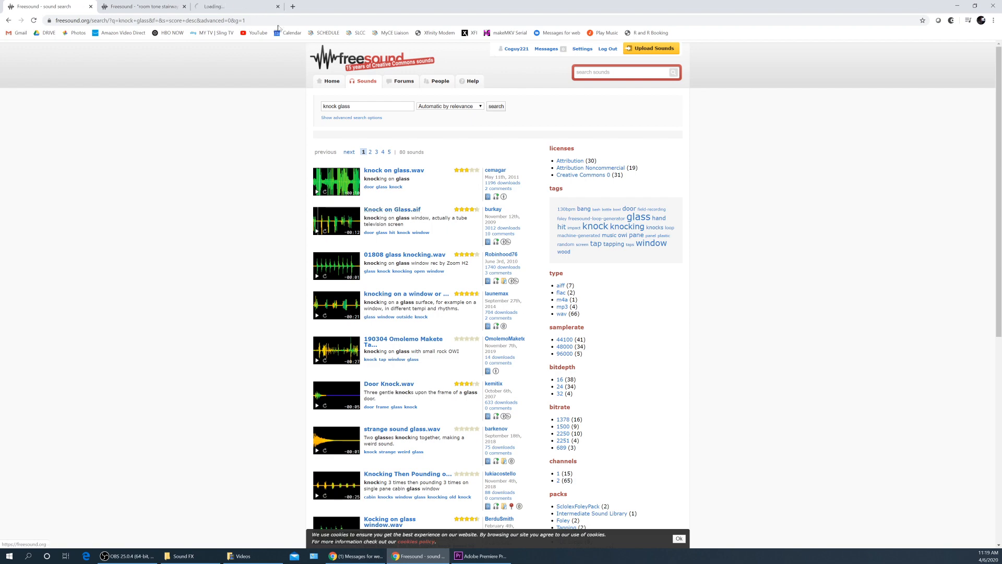
left_click(245, 7)
left_click(37, 7)
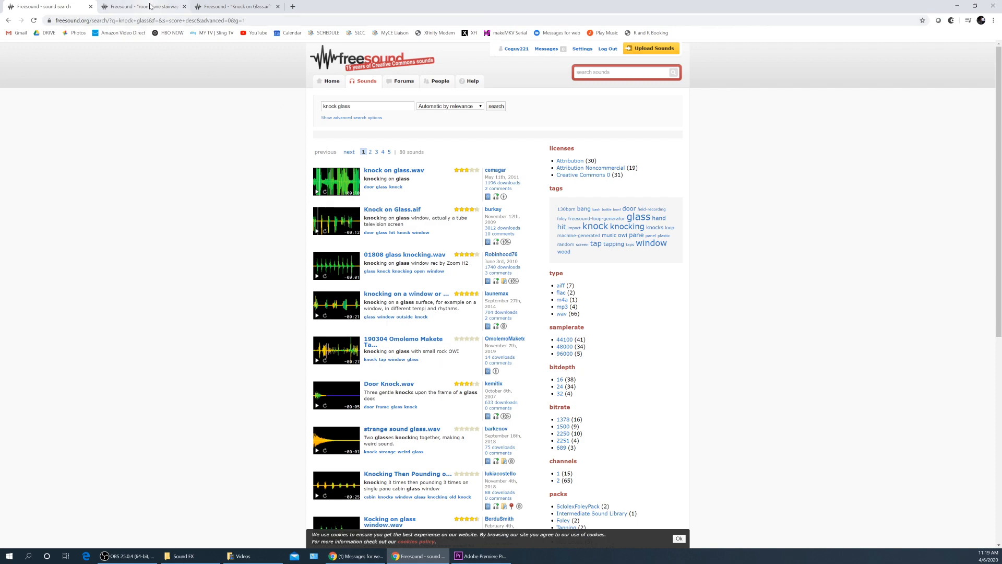
Step: Download "room tone stairway 1.wav" from its sound page
left_click(194, 8)
left_click(189, 12)
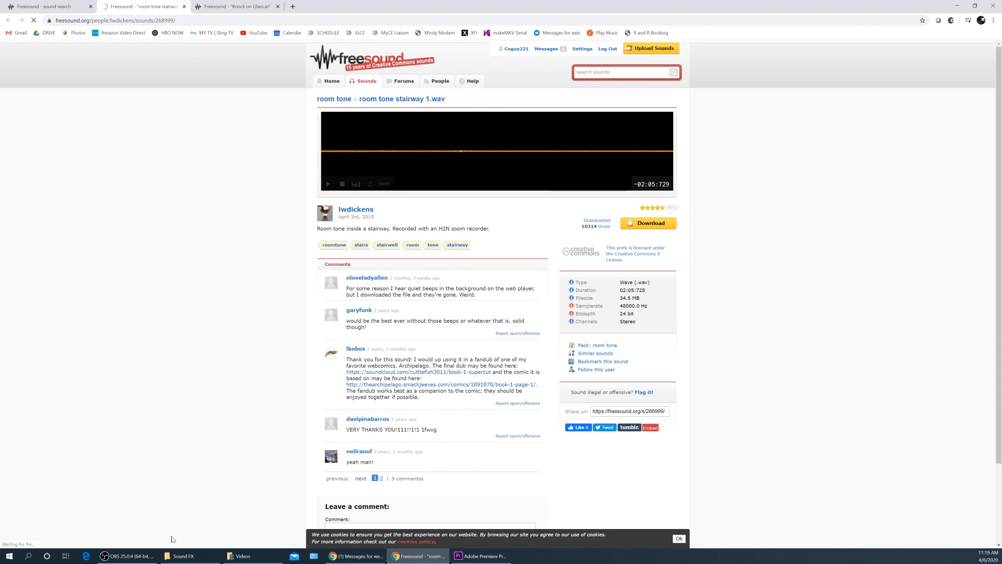
left_click(680, 538)
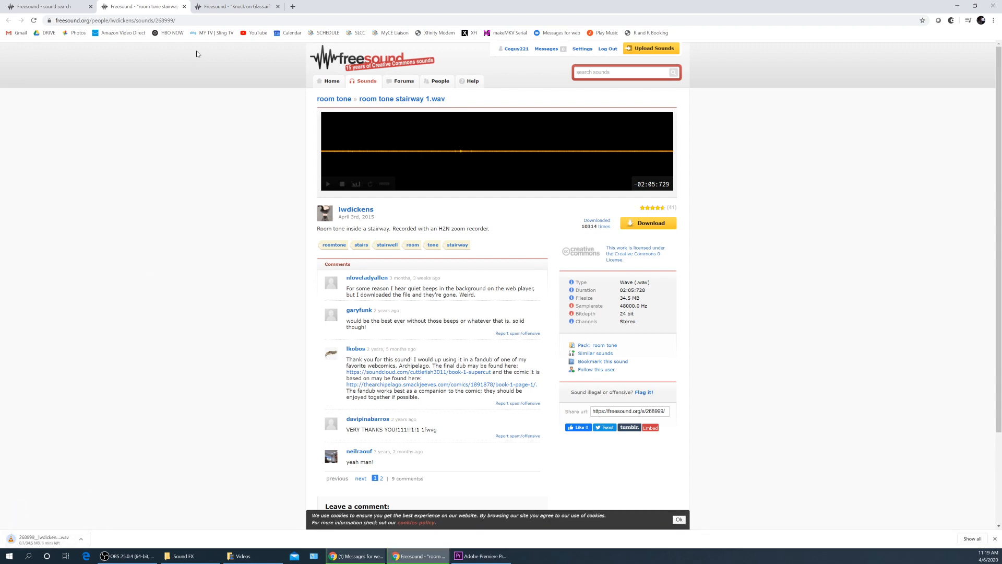
Step: Download "Knock on Glass.aif" from its sound page
left_click(193, 8)
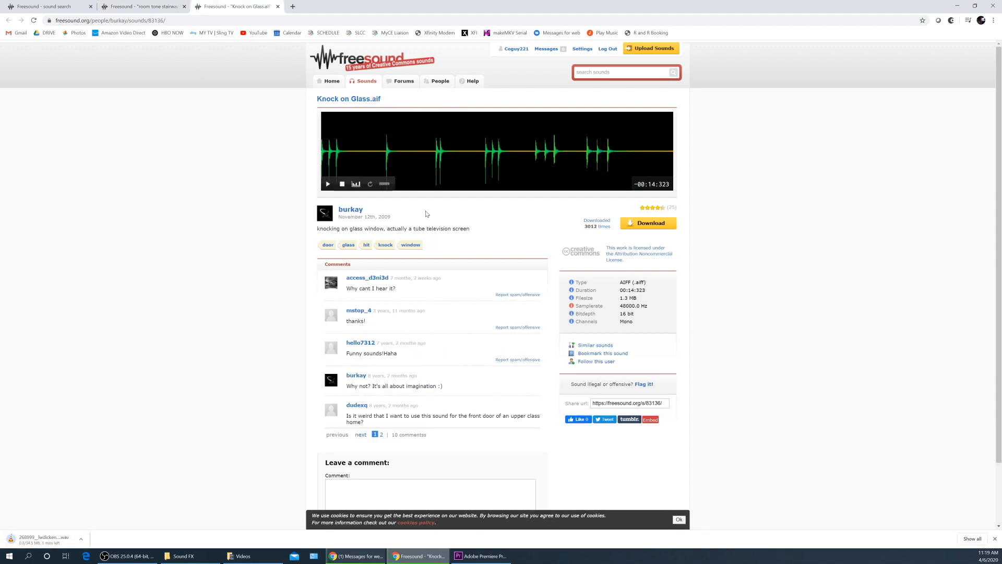
left_click(641, 223)
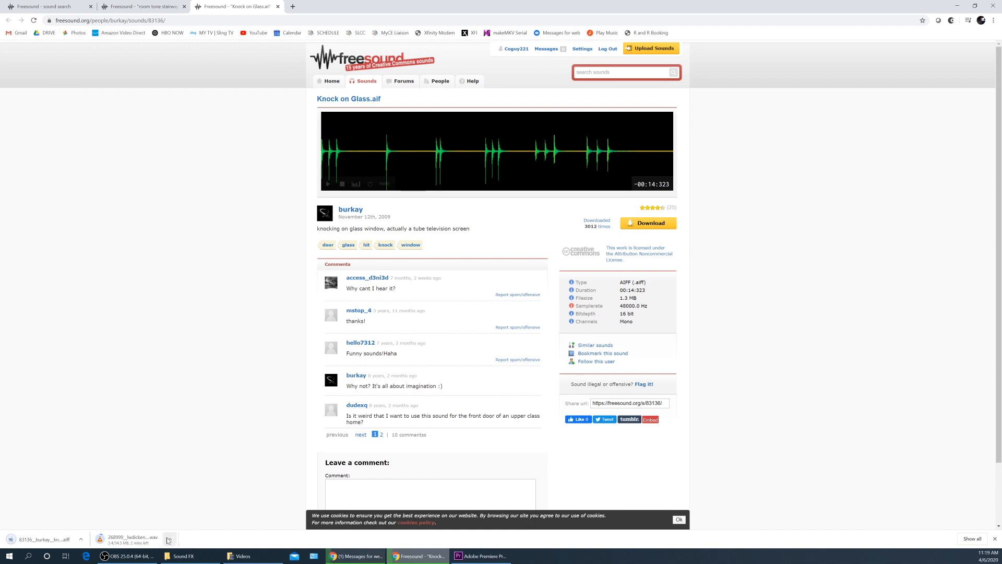
Step: Review the sound files in the Sound FX folder inside The Mirror folder, and return to Premiere Pro
mouse_move(175, 551)
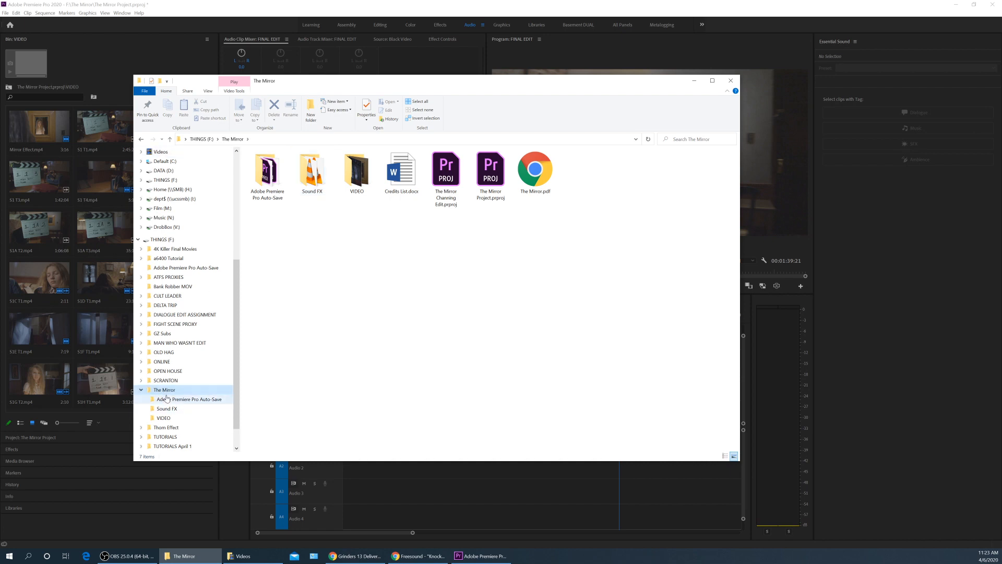
double_click(312, 176)
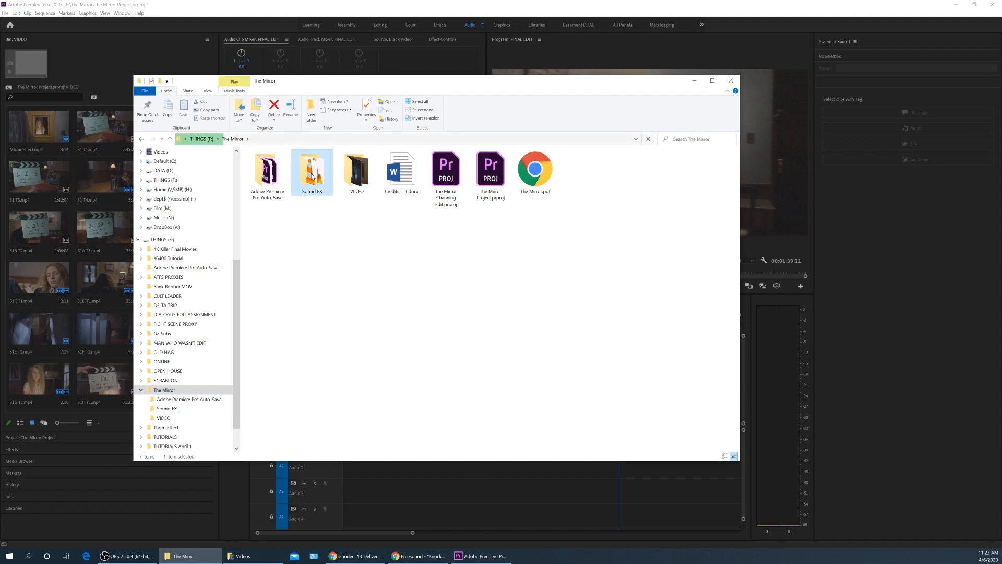
left_click_drag(313, 271, 275, 168)
left_click(306, 263)
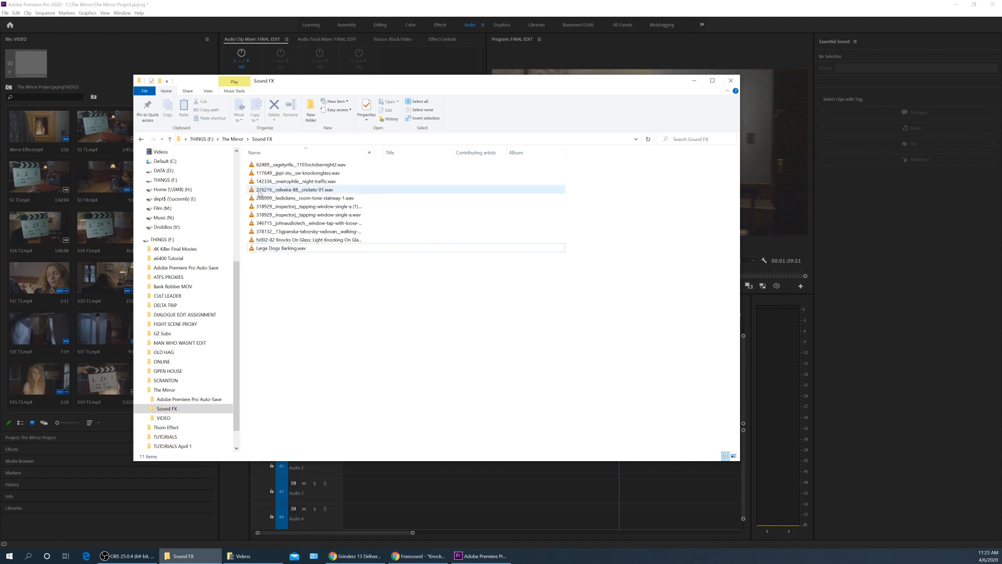
left_click(100, 71)
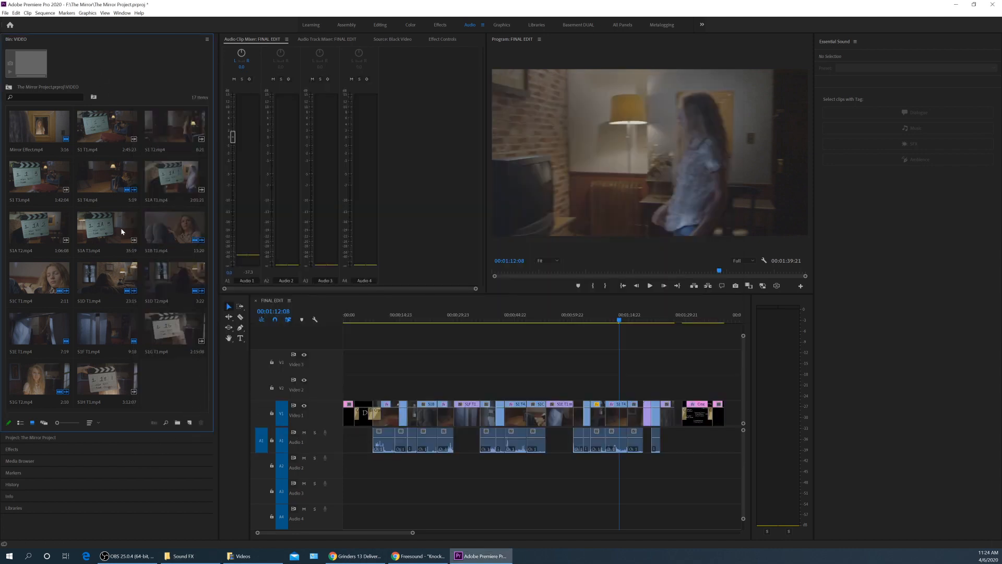
Step: Import the whole Sound FX folder from The Mirror folder into the top level of the project
left_click(9, 87)
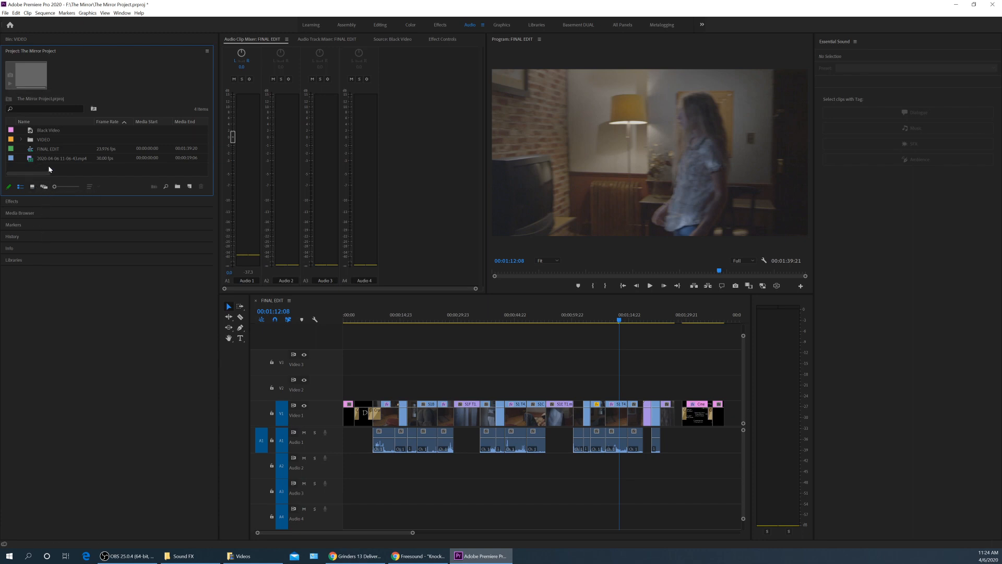
double_click(49, 169)
left_click(49, 173)
left_click(188, 102)
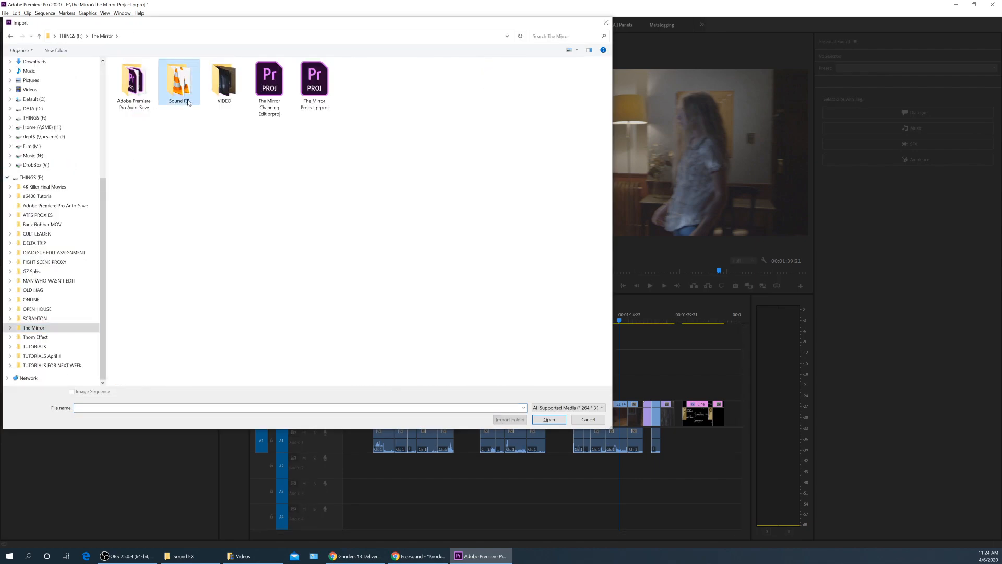
left_click(510, 420)
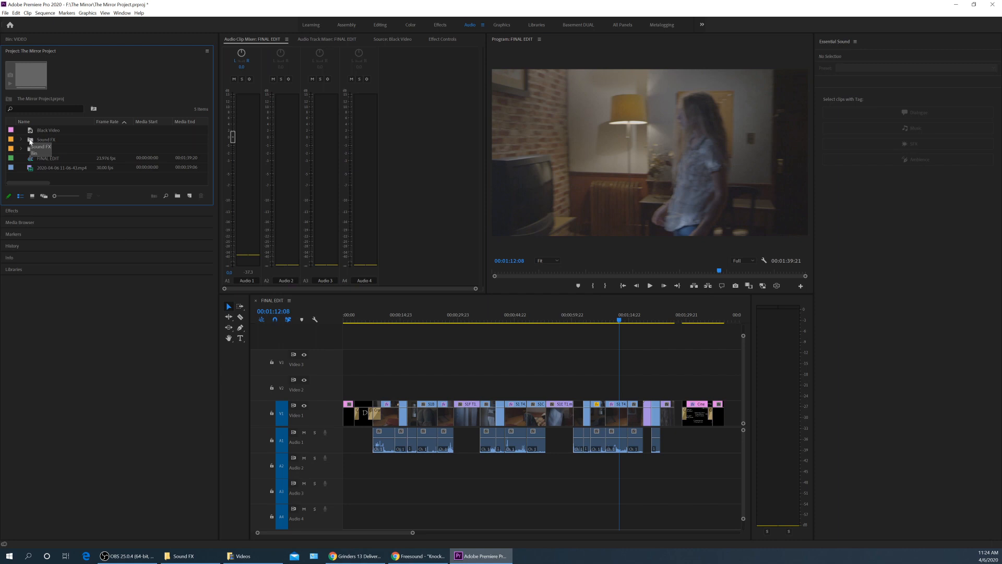
Step: Open the imported Sound FX bin and widen its Name column so more of the file names shows
left_click(32, 140)
double_click(31, 141)
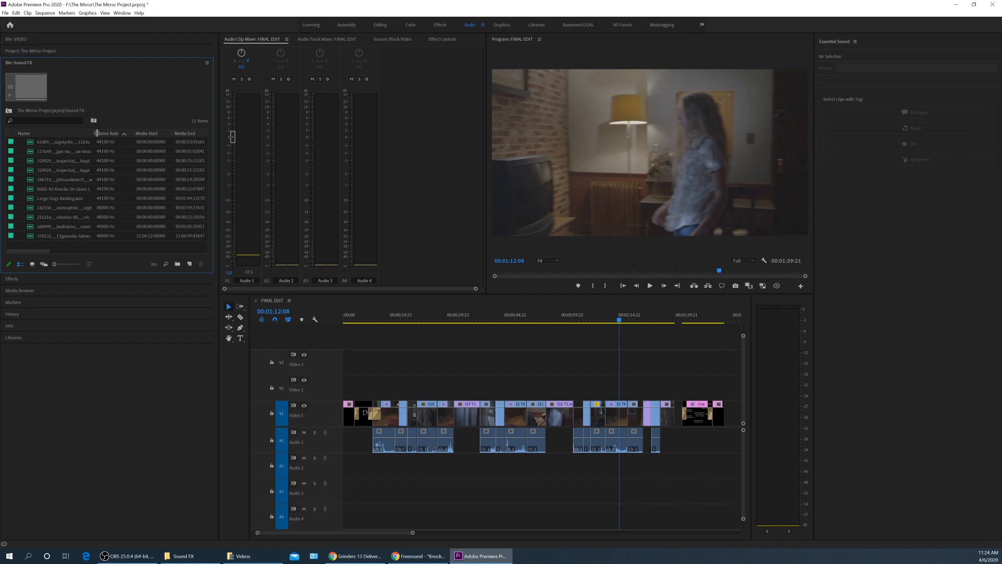
left_click_drag(96, 133, 127, 140)
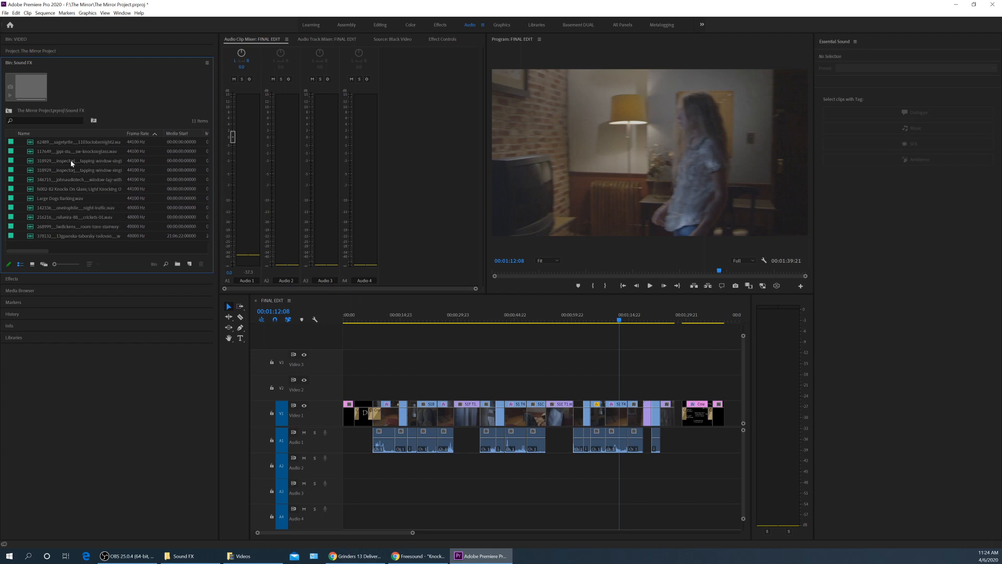
Step: Play the FINAL EDIT sequence from its beginning and stop at 00:00:11:01
left_click_drag(368, 320, 331, 318)
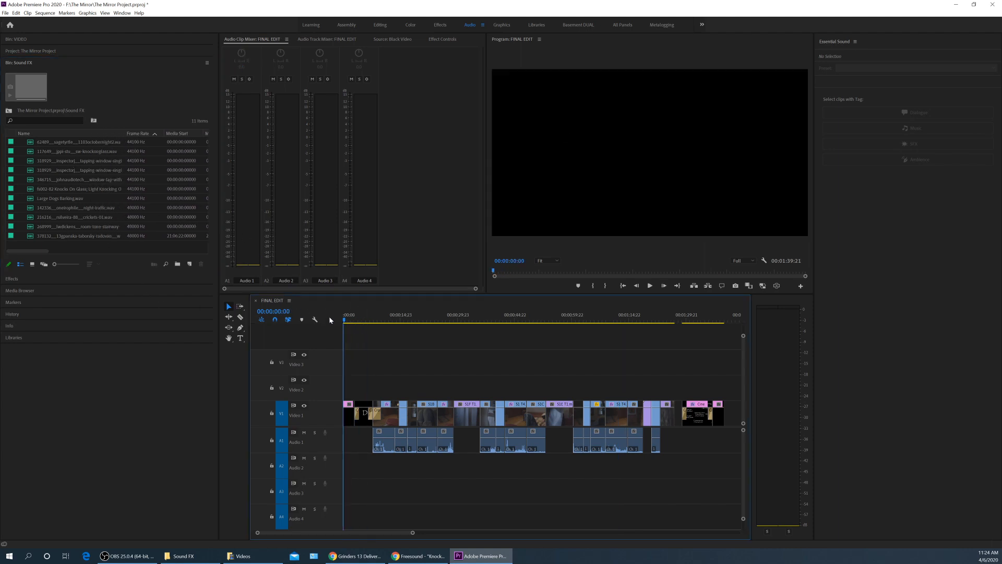
key("=")
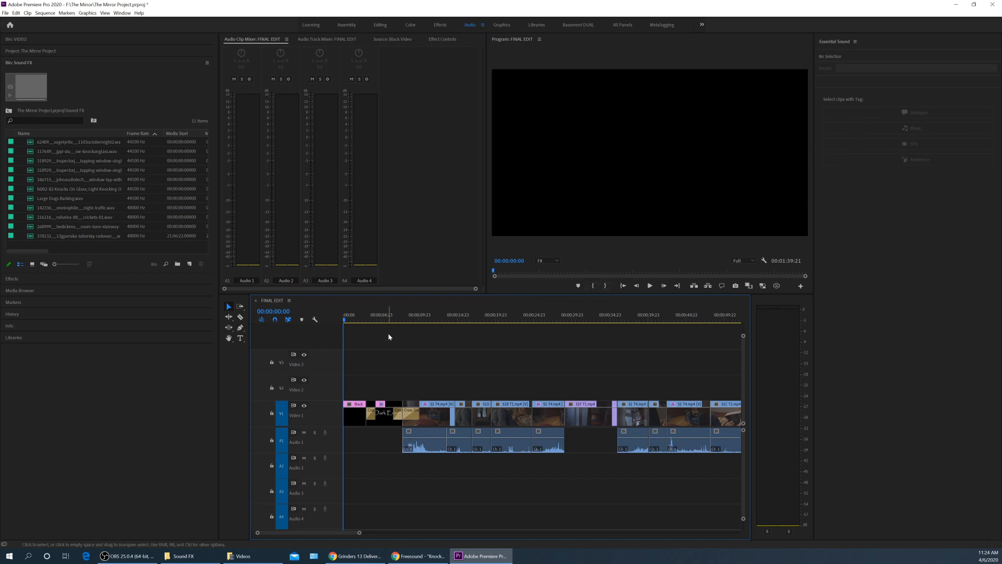
key("space")
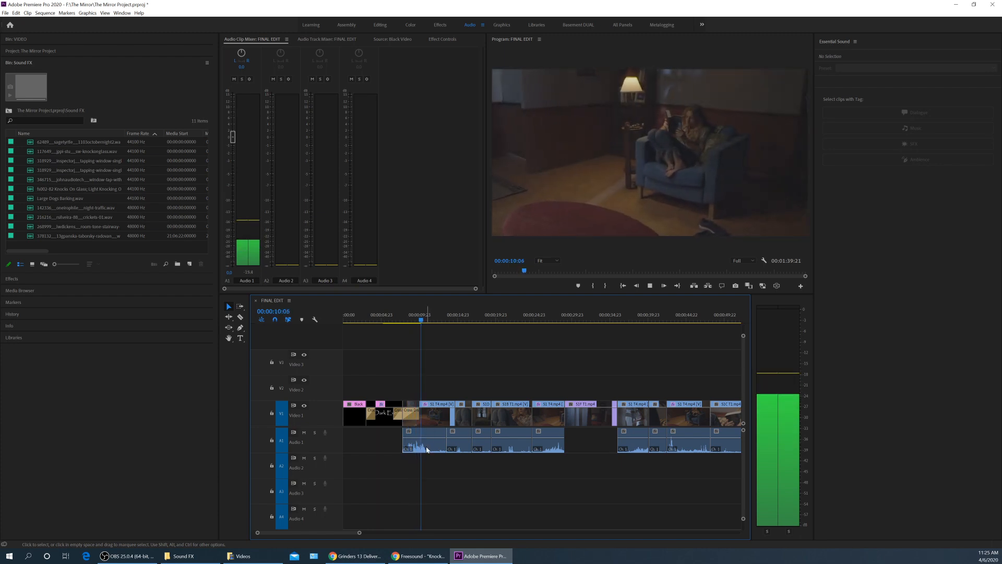
key("space")
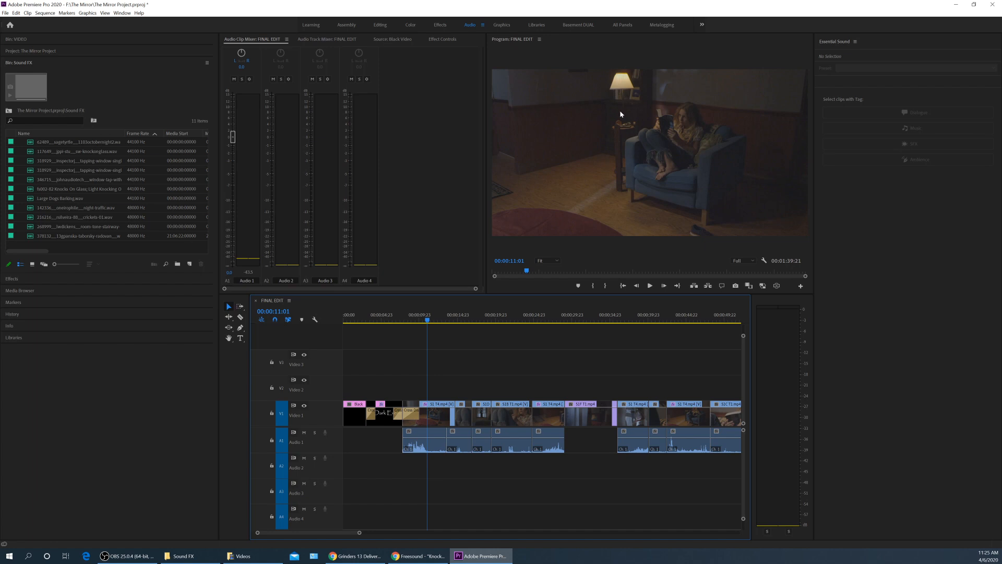
Step: Examine the audio waveforms on Audio 1 across the sequence, especially the start of the first clip
key("=")
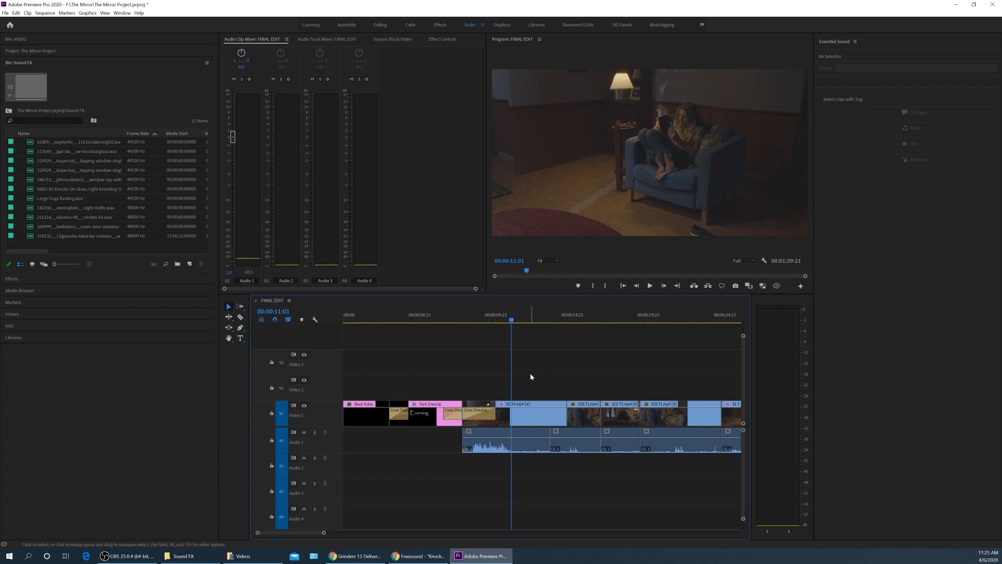
key("-")
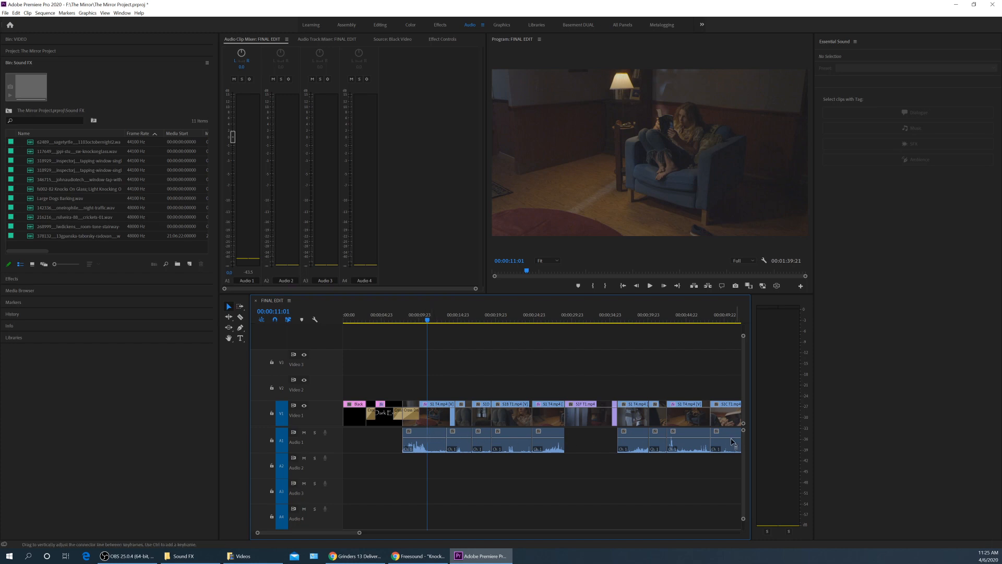
key("-")
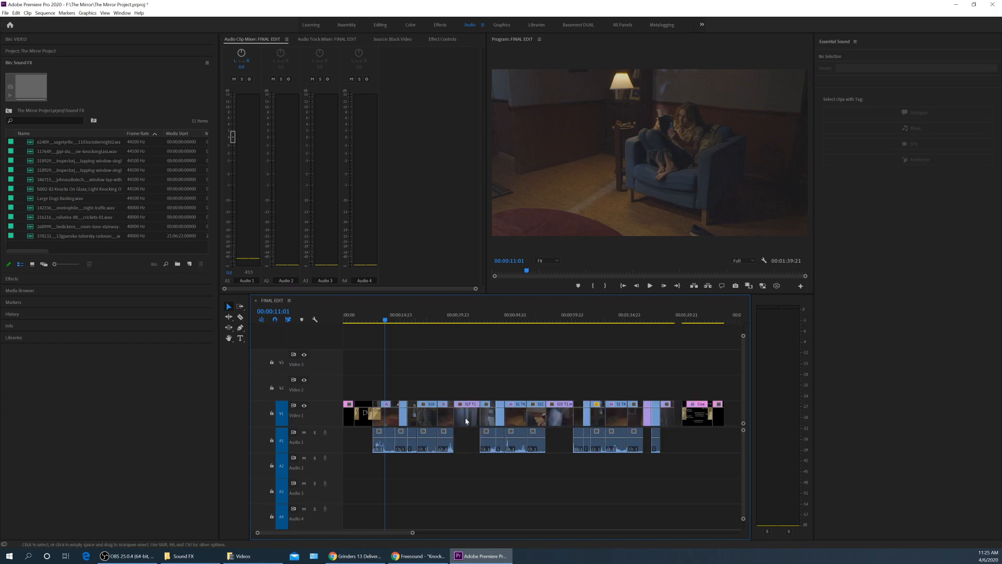
key("=")
key("=")
key("=")
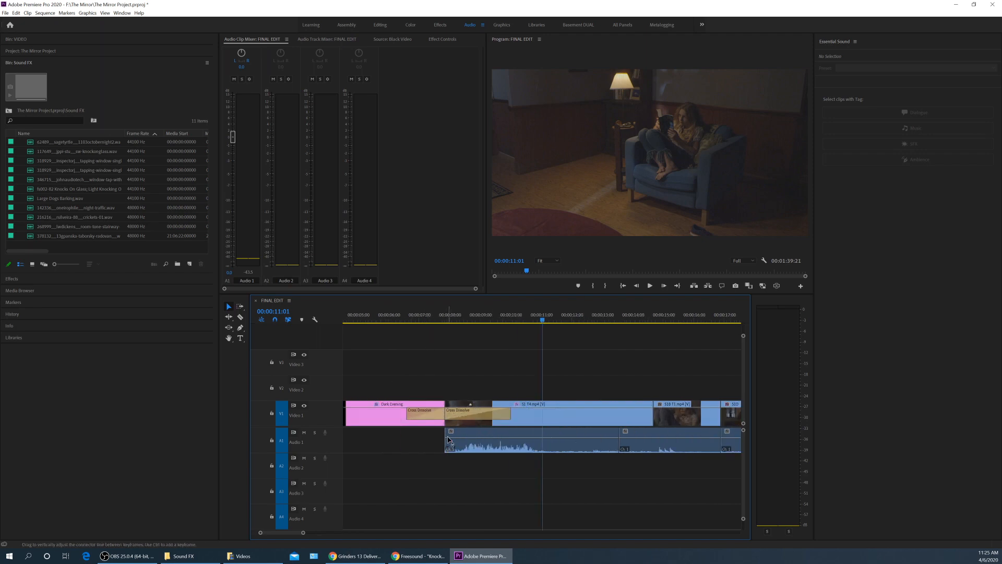
left_click(448, 433)
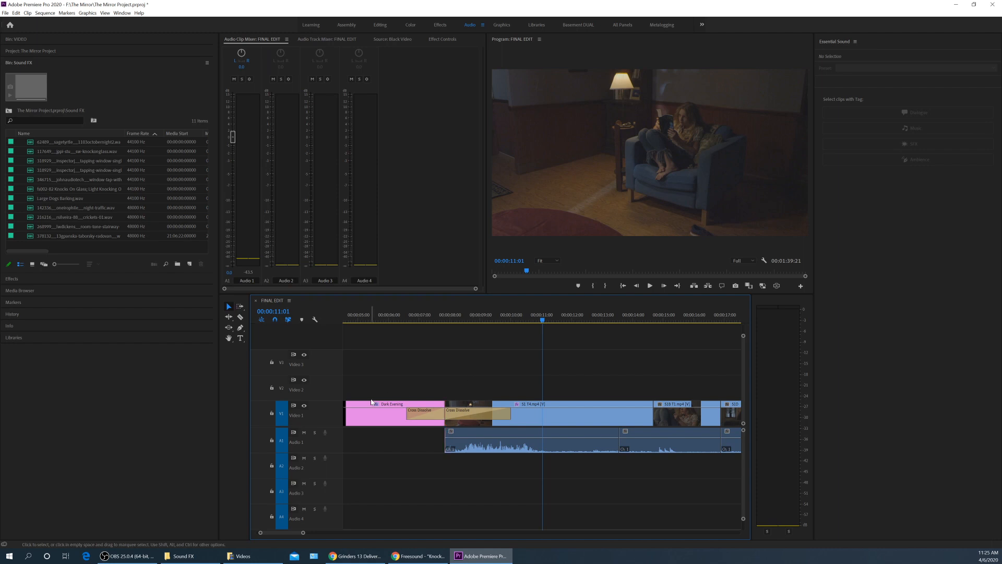
key("-")
key("-")
key("-")
Step: Lock the Video 1 track so that only the audio clips can be edited
left_click(271, 414)
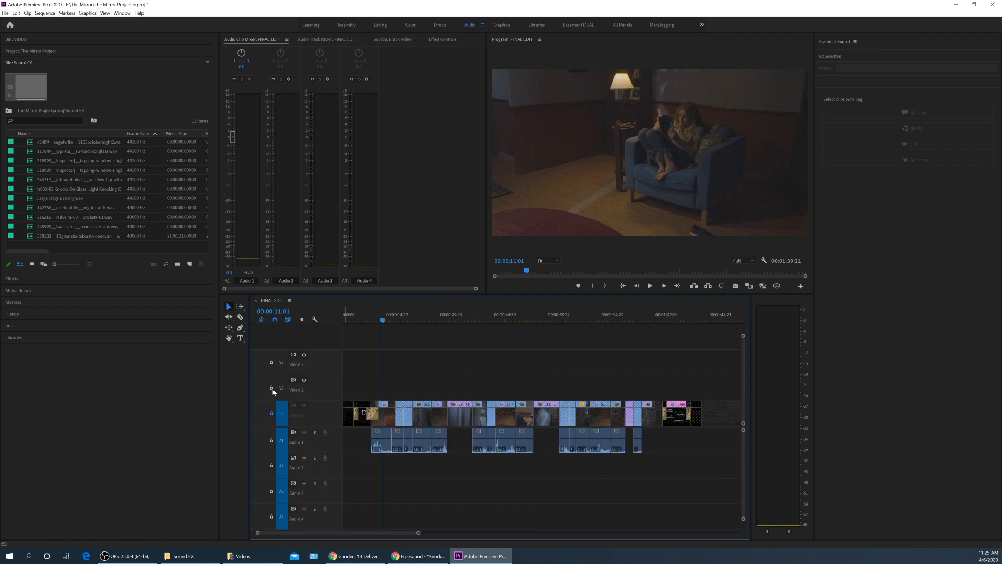
left_click(272, 363)
left_click(271, 387)
left_click(271, 389)
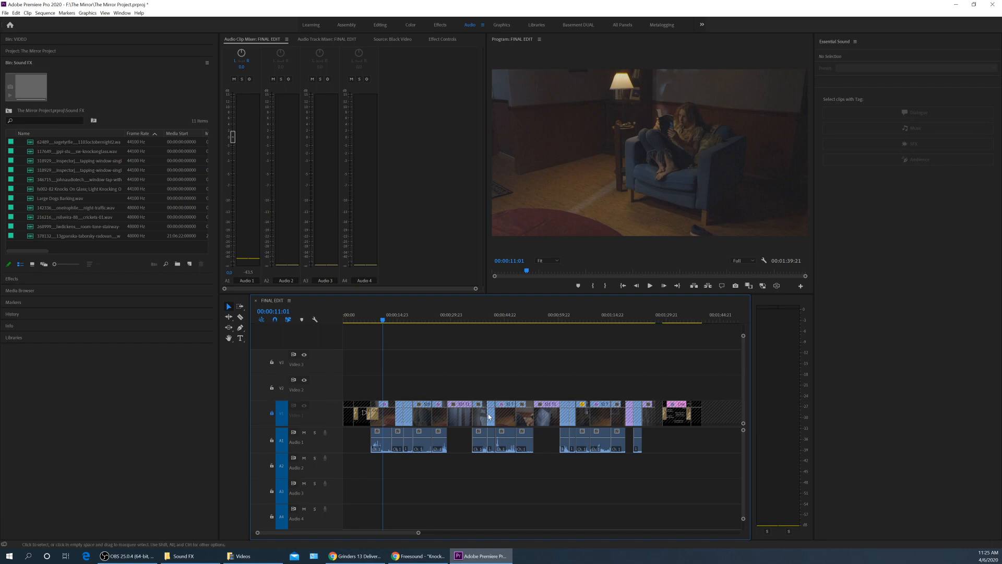
Step: Trim the start of the first Audio 1 clip to the playhead at 00:00:11:01, removing the noisy part
key("equal")
key("equal")
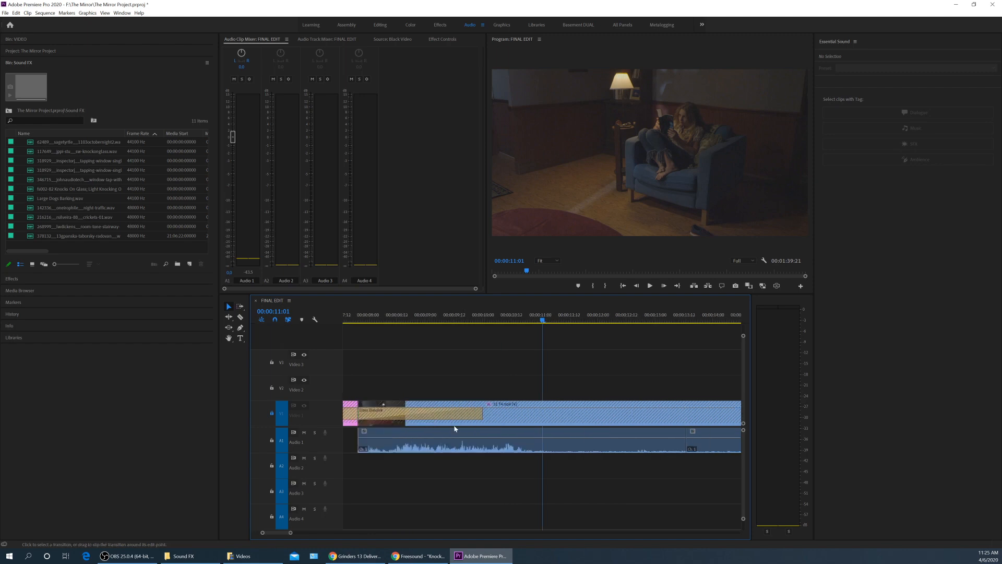
key("minus")
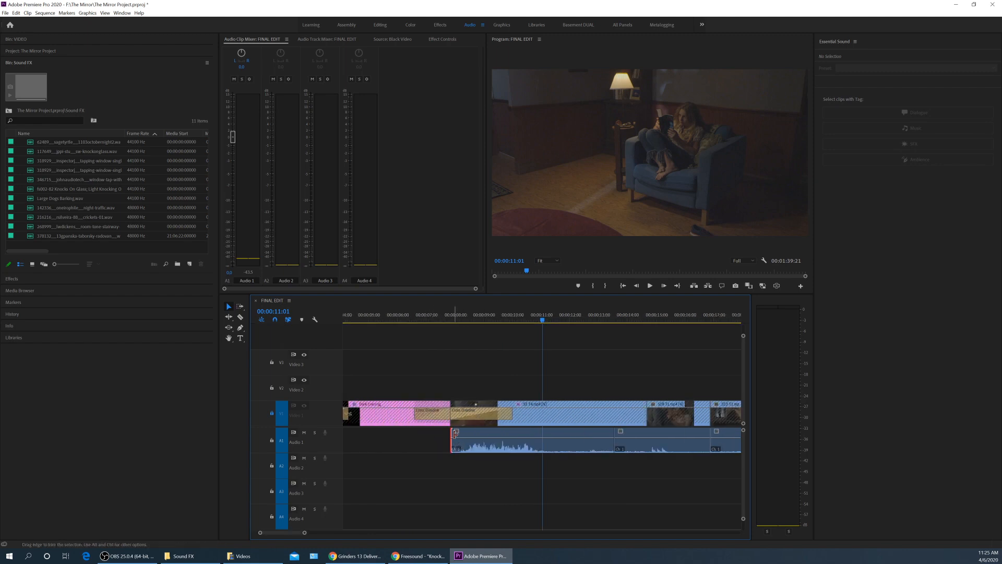
left_click_drag(452, 439, 543, 437)
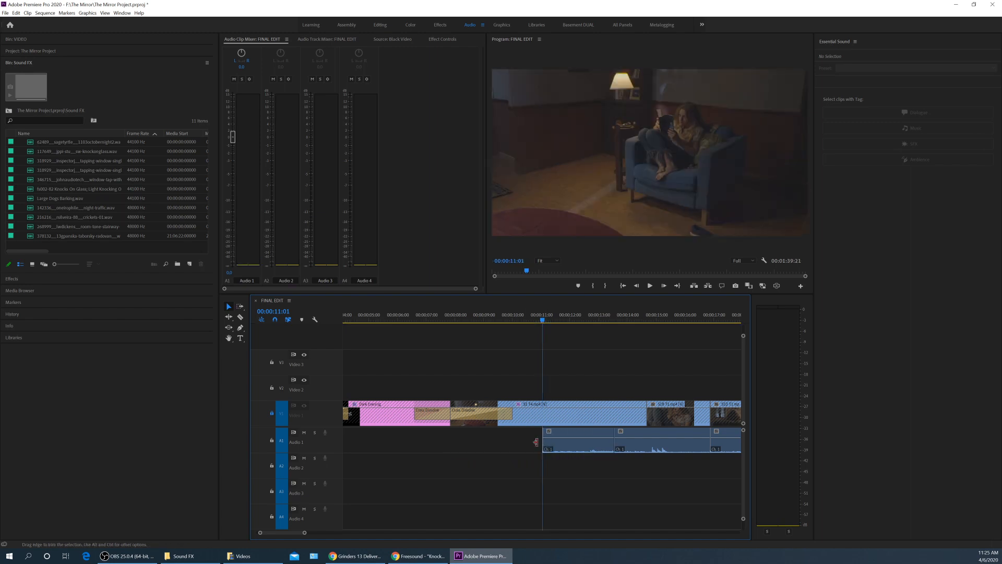
Step: Play on to 00:00:15:16 and trim the start of the second Audio 1 clip to that point
key("space")
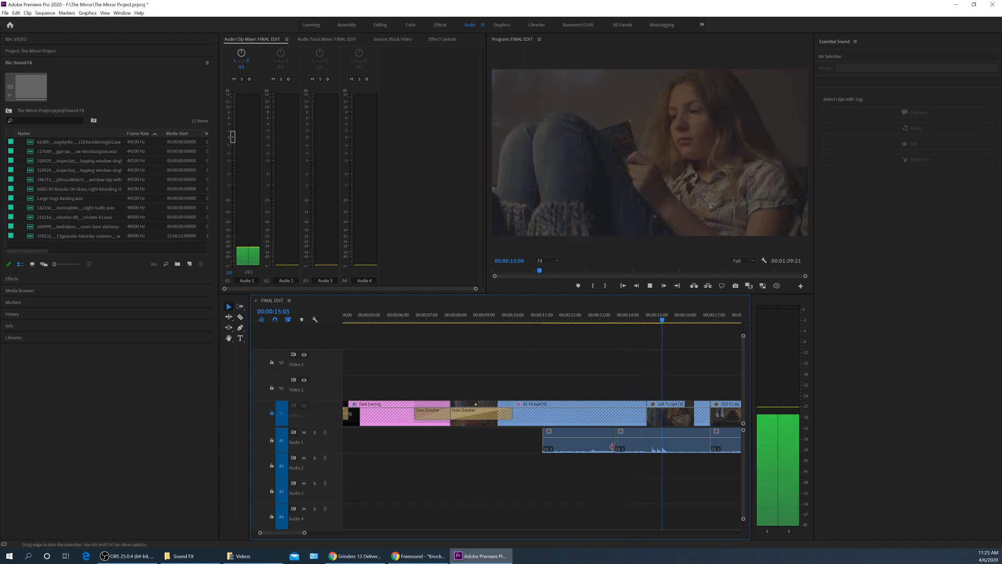
key("space")
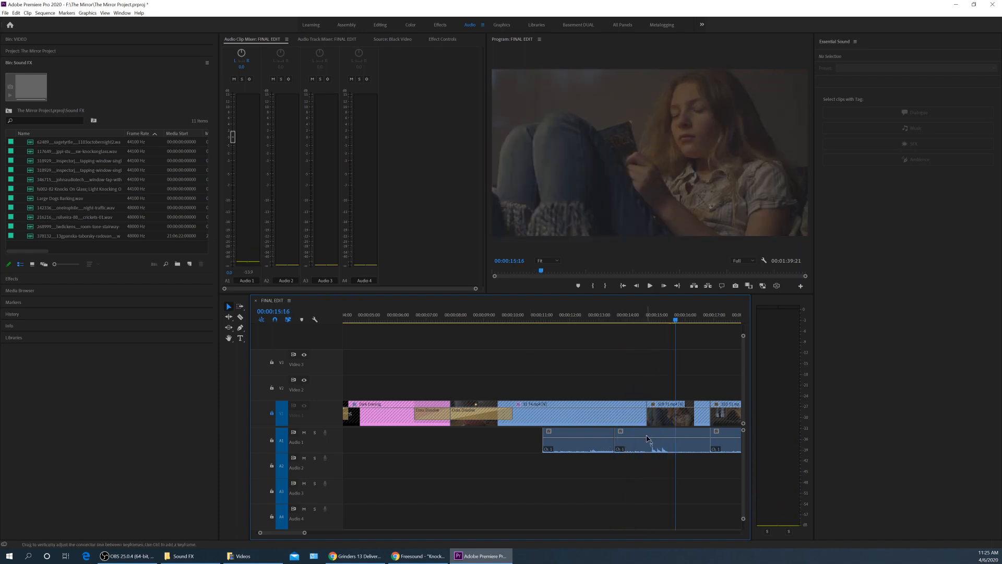
left_click(647, 438)
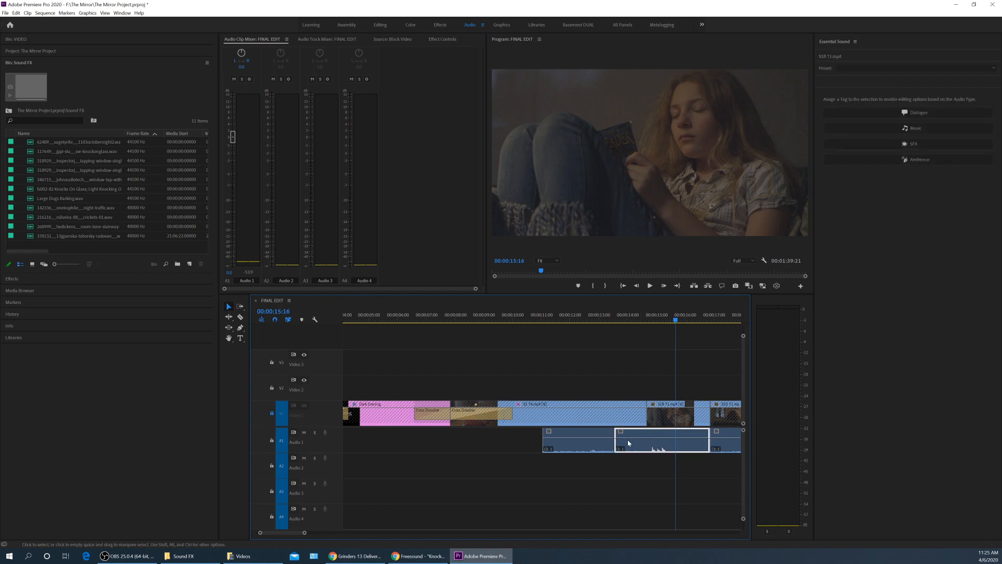
left_click_drag(617, 437, 674, 436)
Step: Play the sequence from around the second audio clip's trimmed start to 00:00:20:01 to check the remaining sound
left_click(667, 316)
key("space")
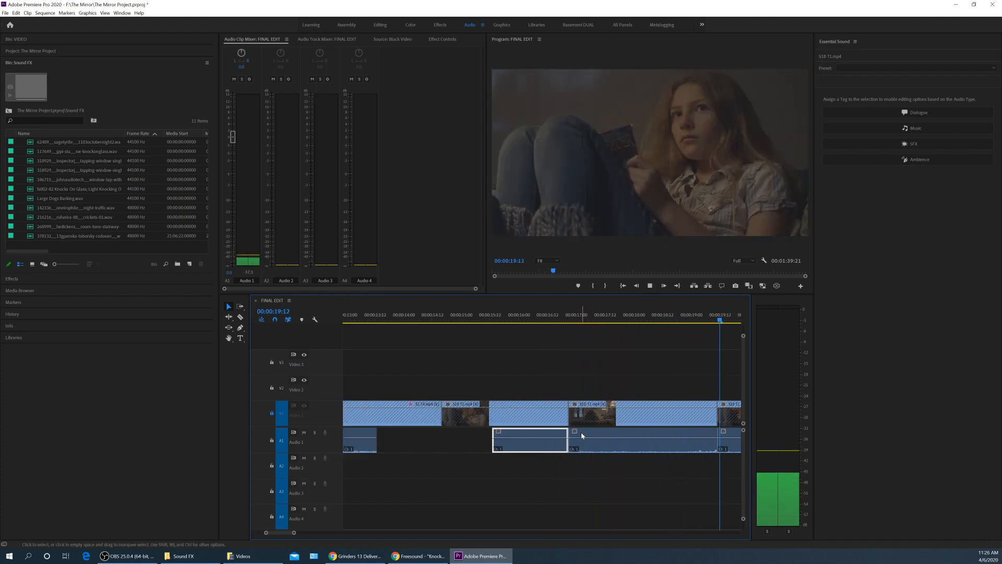
key("space")
key("minus")
key("minus")
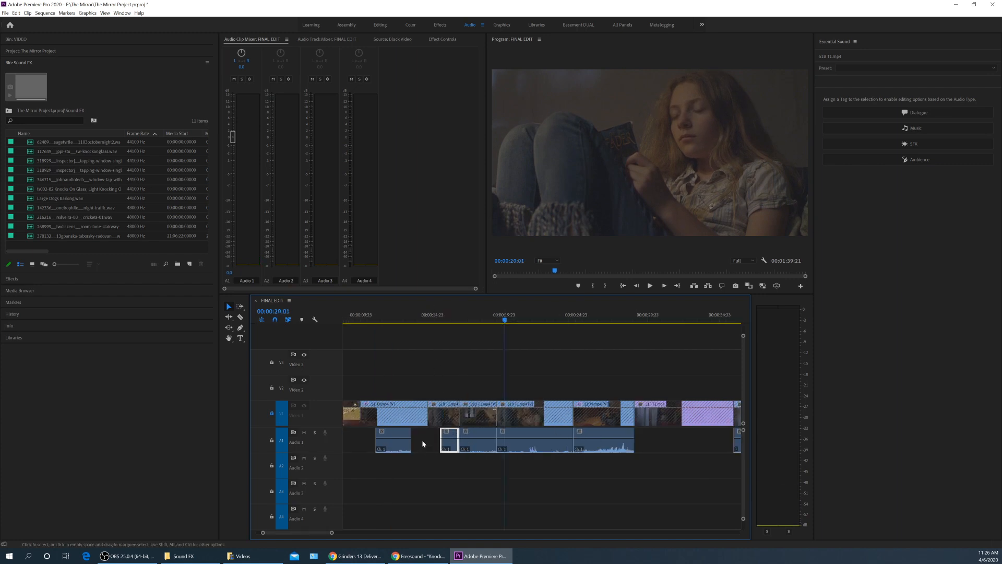
Step: Try to extend the end of the first Audio 1 clip up to the start of the next audio clip
left_click(393, 320)
key("equal")
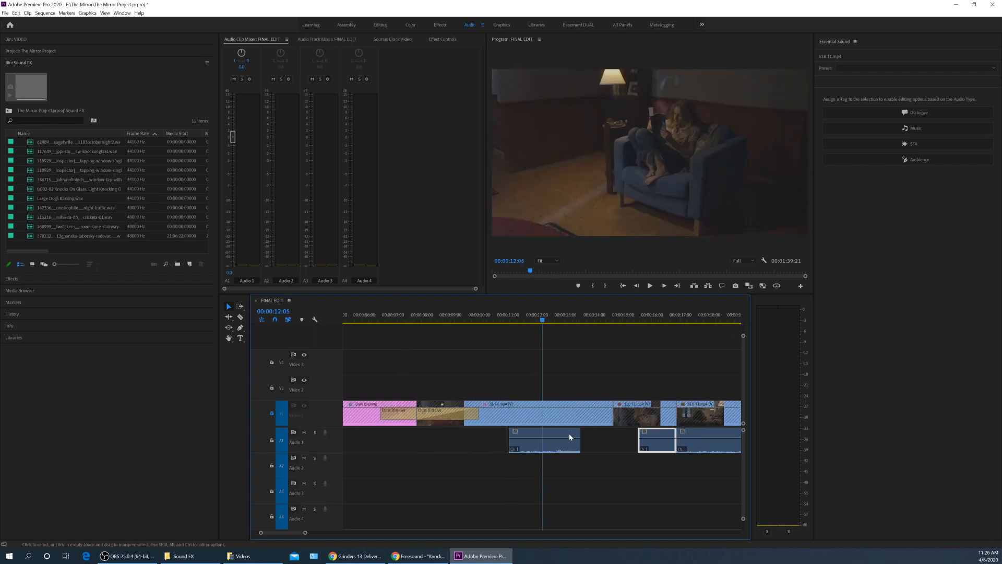
left_click_drag(579, 439, 638, 441)
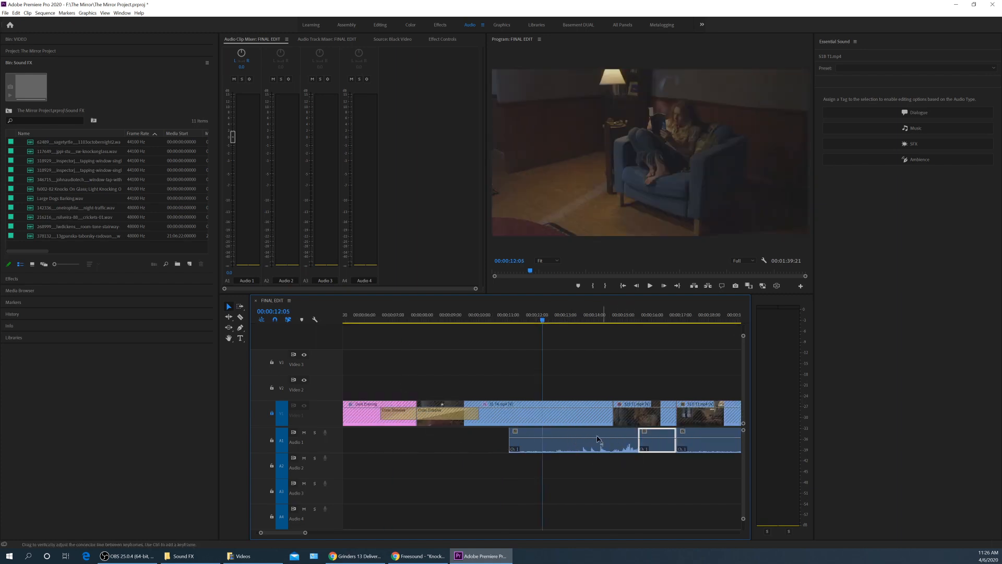
key("ctrl+z")
Step: Duplicate the first Audio 1 clip, place the copy directly before the original to fill the gap, and play the sequence
left_click(544, 437)
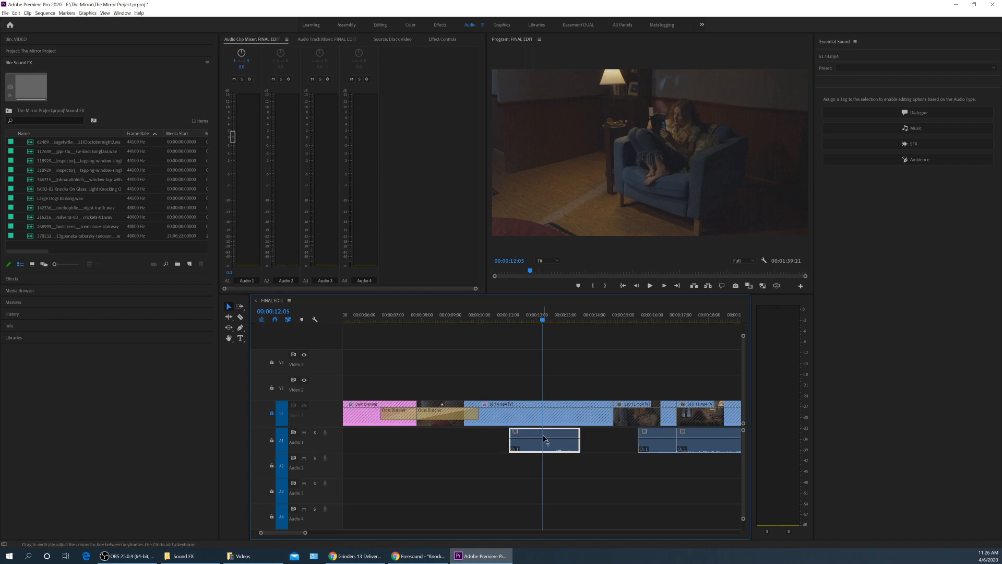
left_click_drag(554, 437, 475, 438)
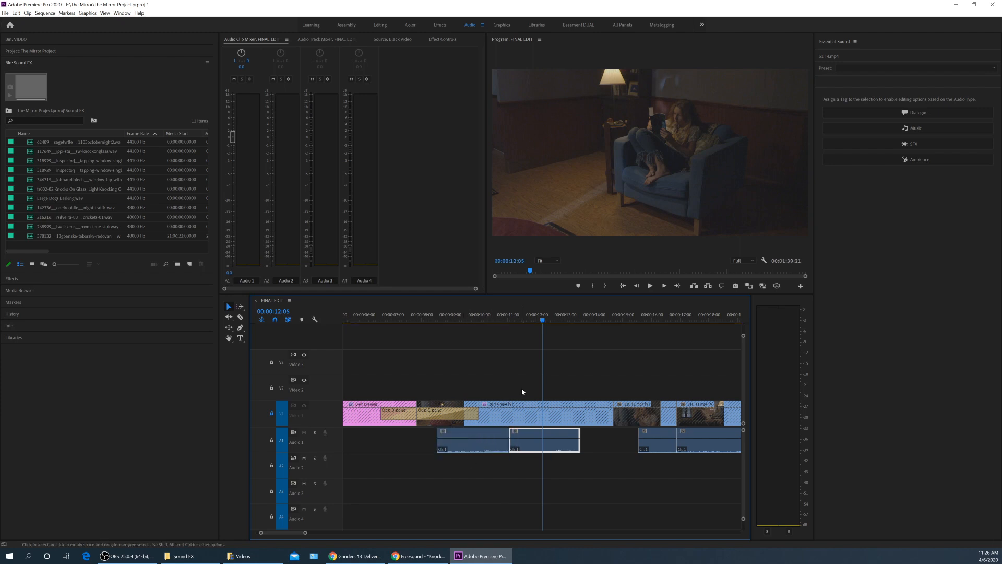
key("space")
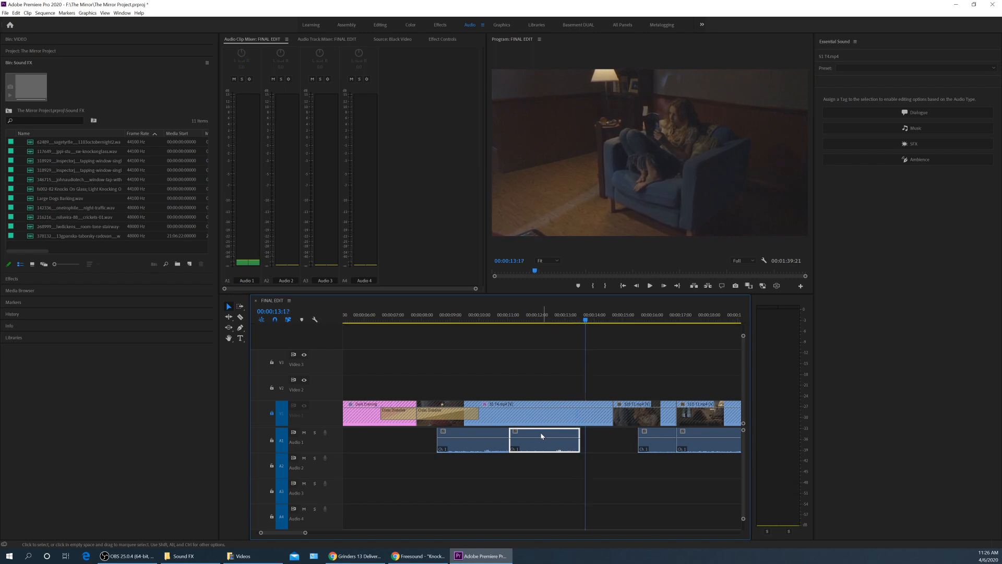
Step: Play the first two Audio 1 clips up to 00:00:11:06 to check the join between them
left_click_drag(474, 315, 448, 316)
key("space")
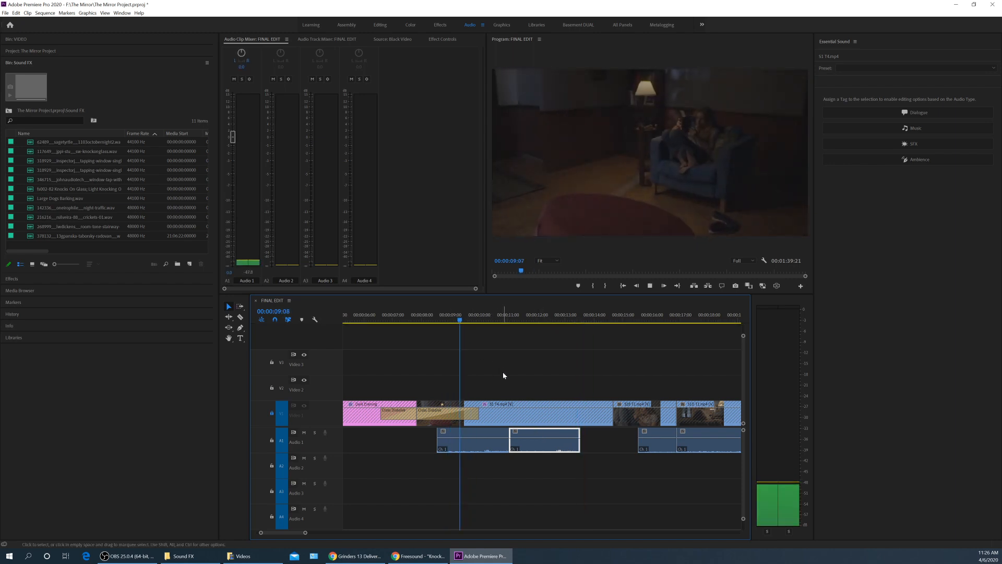
key("space")
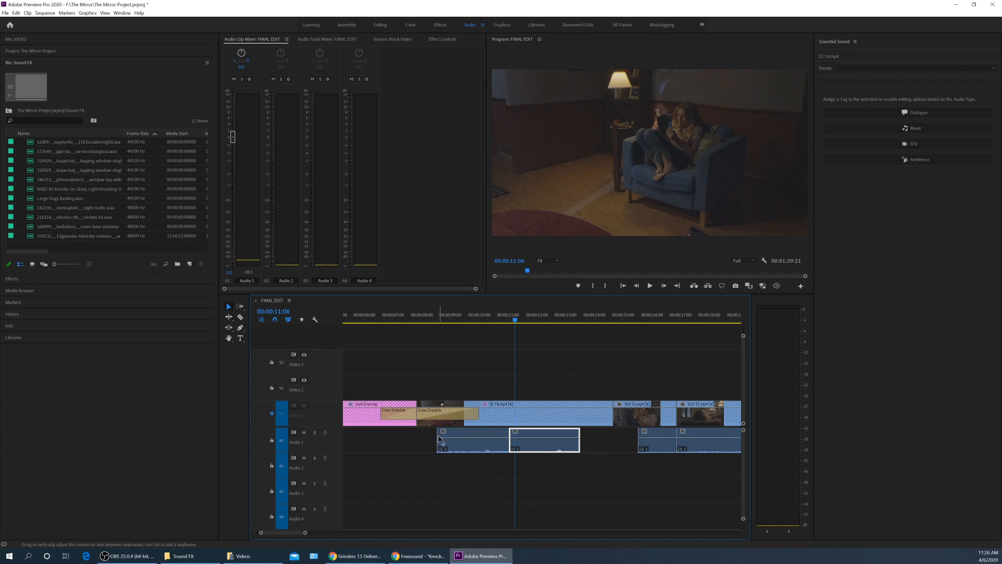
Step: Fill the Audio 1 gap after the Dark Evening title with a copy of the selected clip, starting where the title ends
left_click_drag(439, 433, 419, 422)
key("ctrl+z")
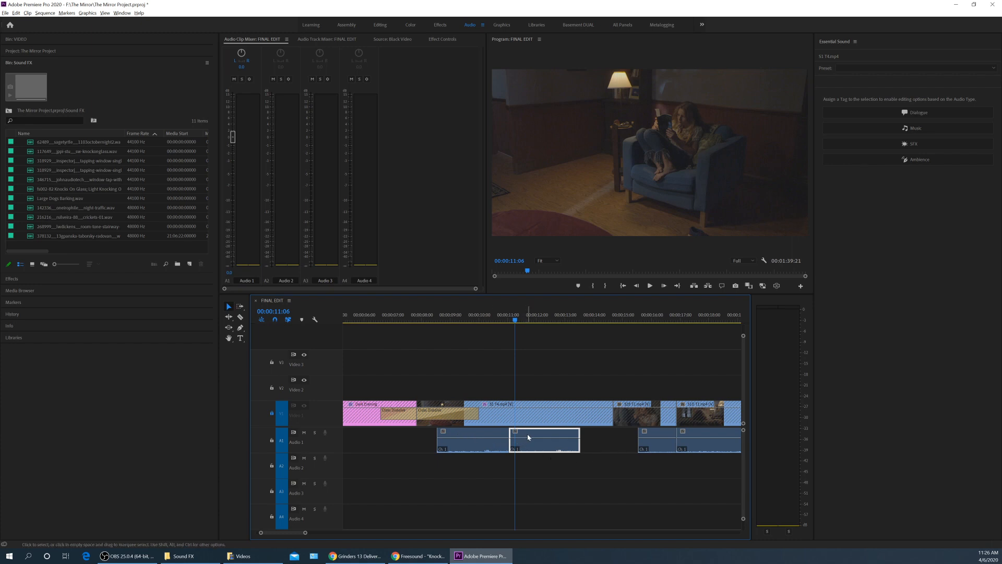
left_click_drag(528, 433, 417, 433)
left_click(415, 465)
Step: Apply a Constant Power fade to the start of the first Audio 1 clip at 00:00:07:20, shorten it to about 00:00:08:06, and play it
left_click(416, 321)
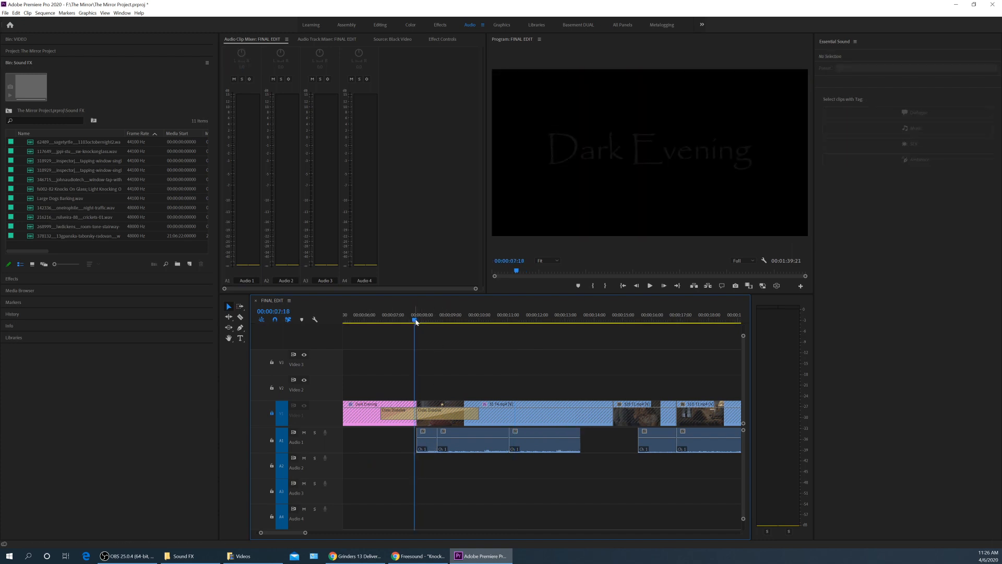
key("=")
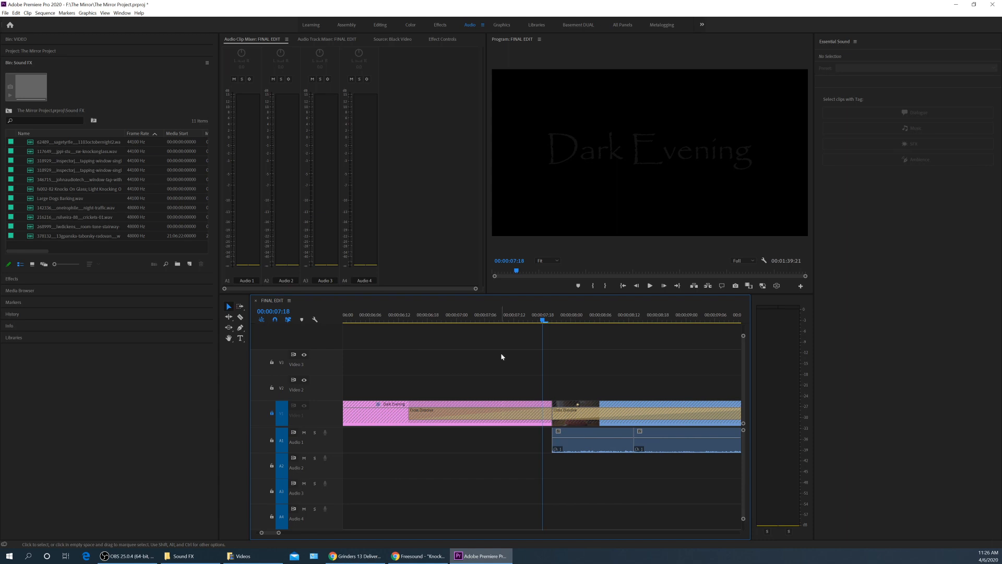
key("Right")
key("Right")
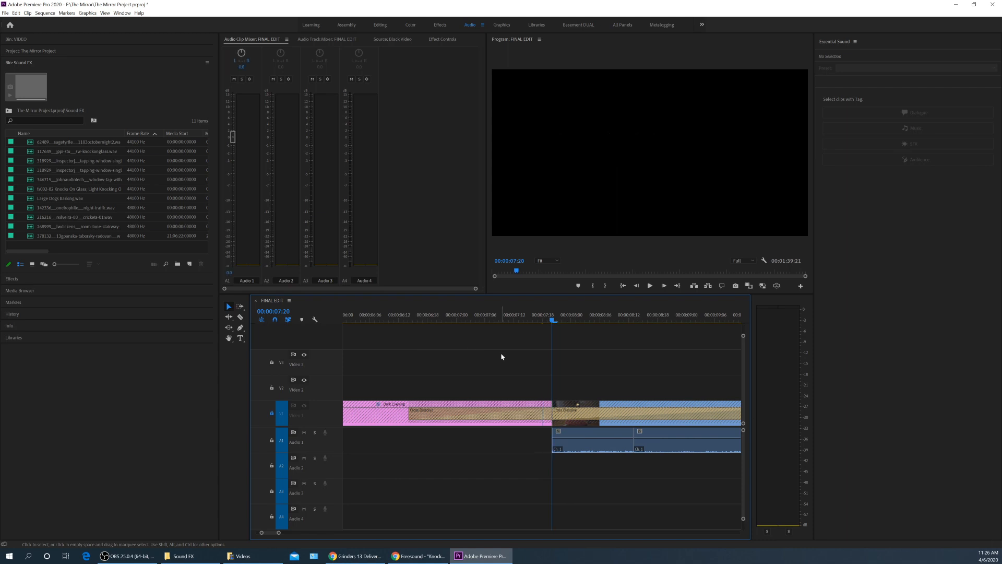
key("ctrl+shift+d")
scroll(548, 414, "up", 1)
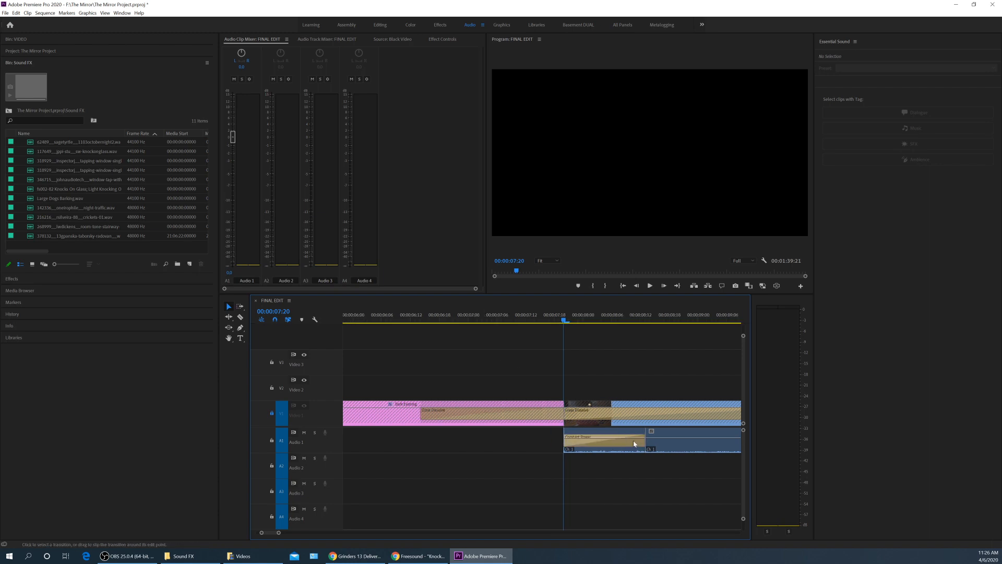
left_click_drag(641, 442, 611, 442)
key("space")
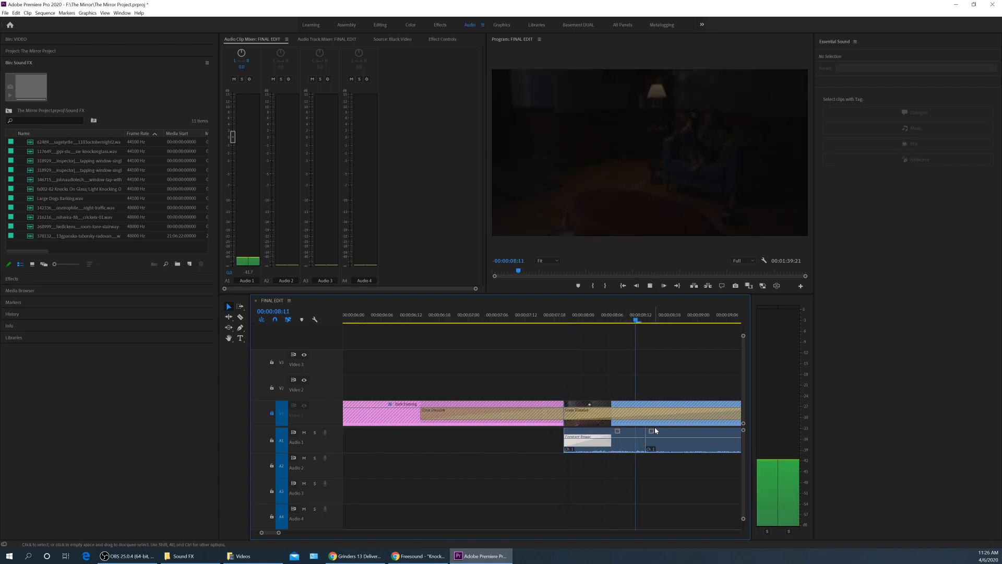
key("space")
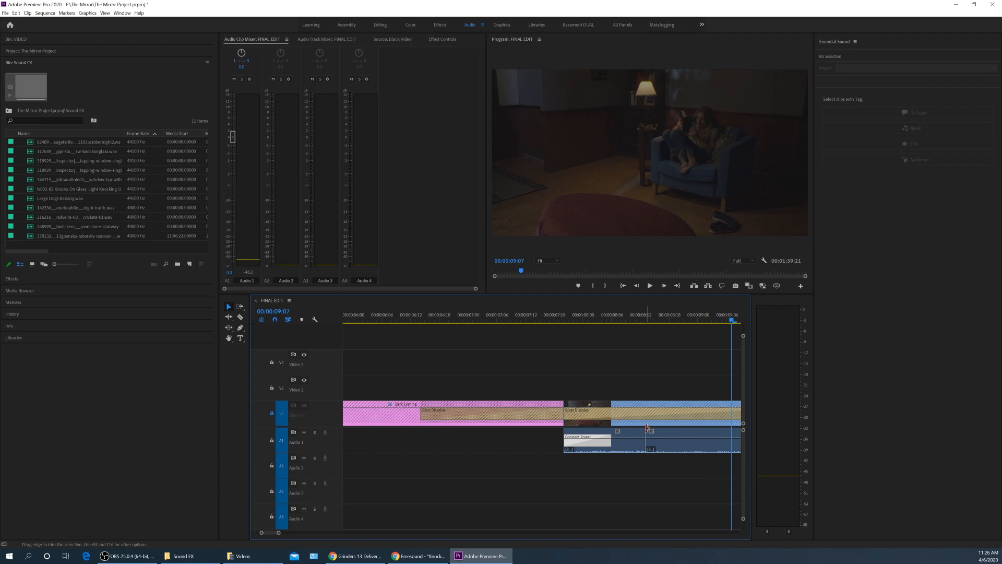
Step: Add a Constant Power crossfade at the Audio 1 cut at 00:00:08:13, shorten it to about 11 frames, and play across it
key("Up")
scroll(650, 441, "down", 1)
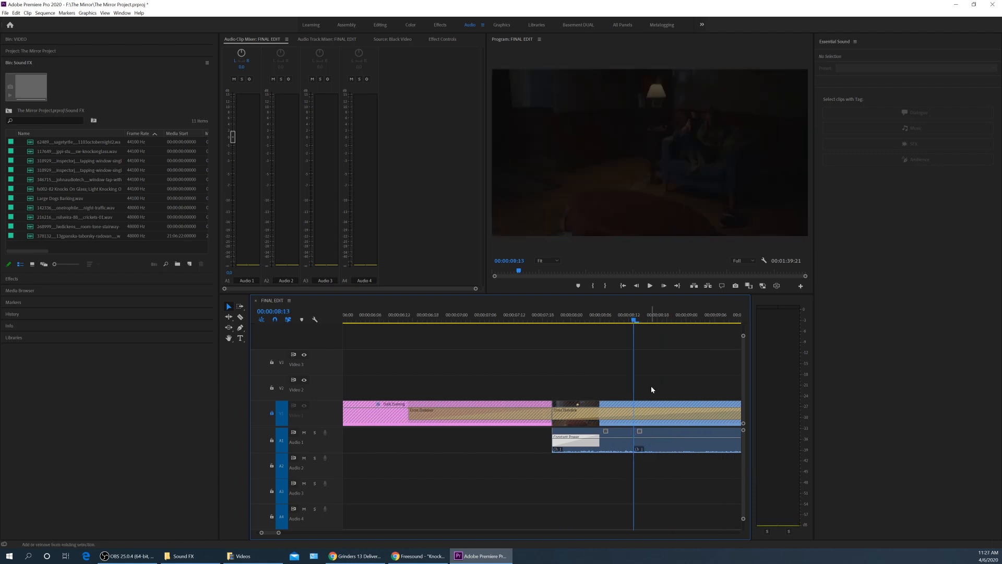
left_click(647, 370)
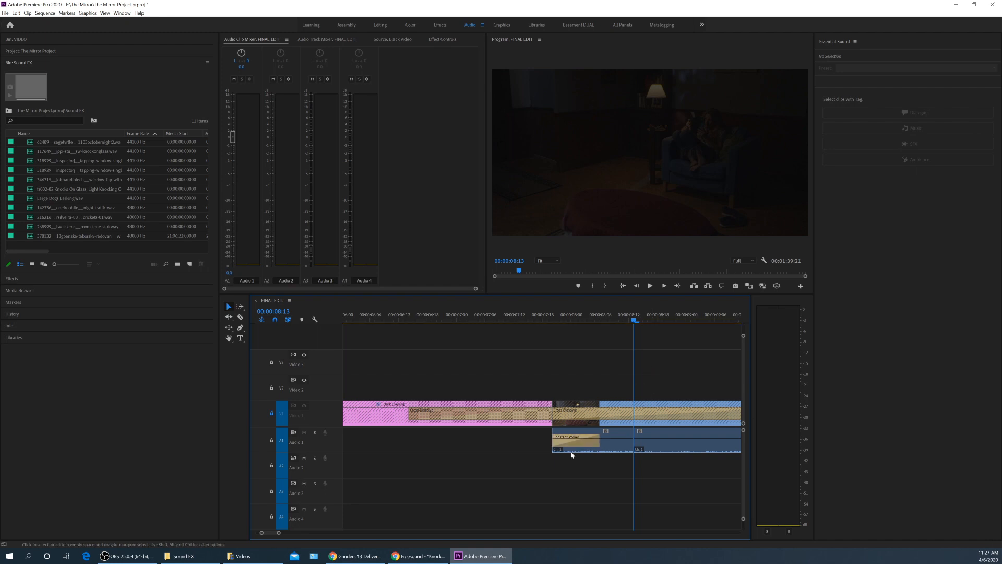
left_click(568, 436)
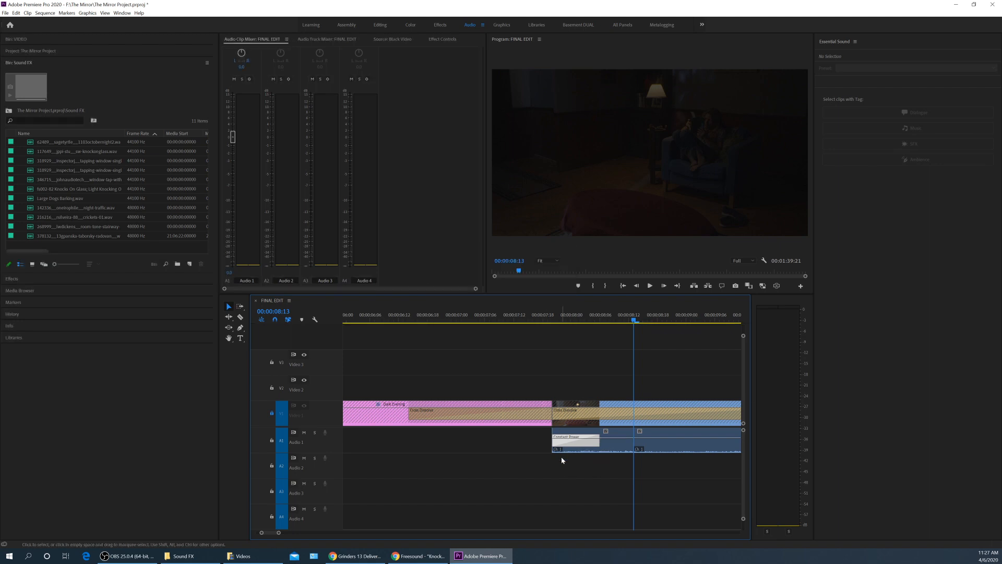
left_click(560, 452)
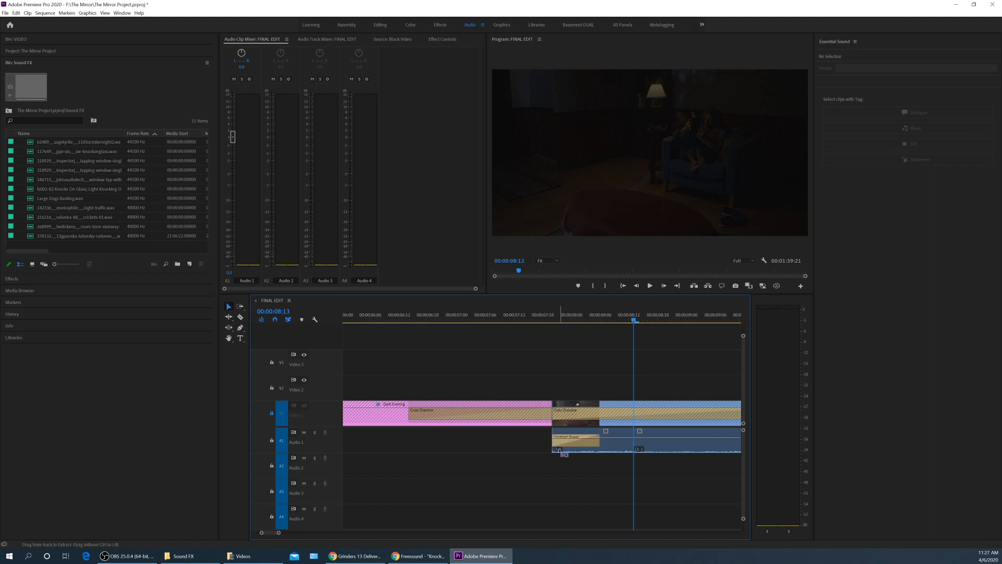
key("ctrl+shift+d")
left_click_drag(685, 448, 671, 445)
left_click(562, 316)
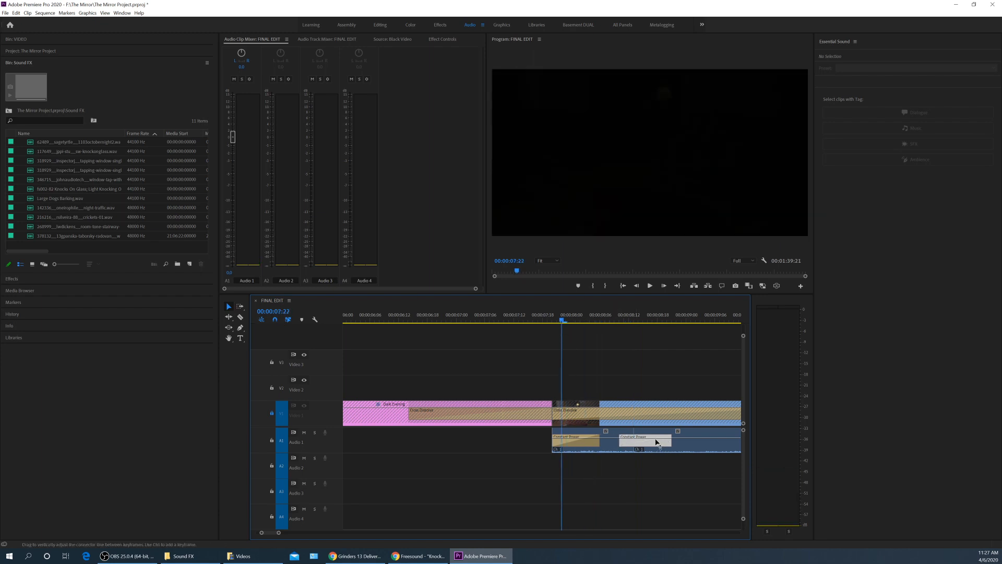
key("space")
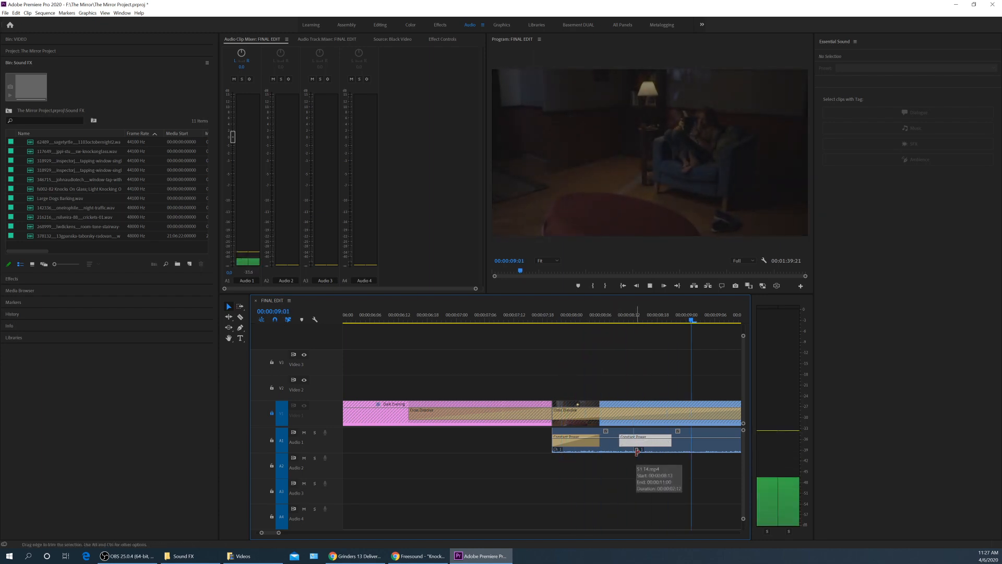
key("space")
Step: Reposition the crossfade at the 00:00:08:13 audio cut, shorten it to about 5 frames across the cut, and play the result
left_click_drag(647, 447, 662, 447)
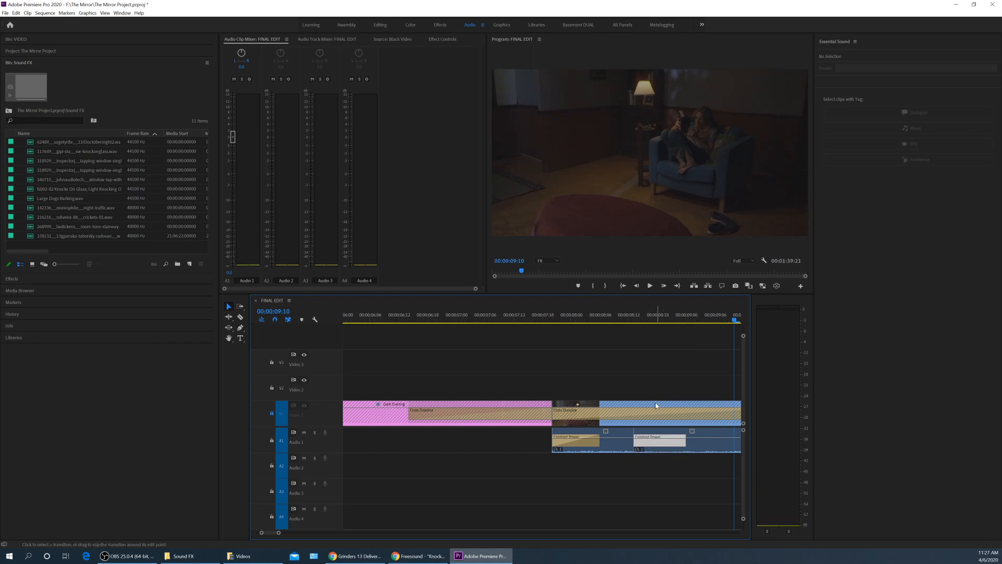
left_click(591, 320)
key("space")
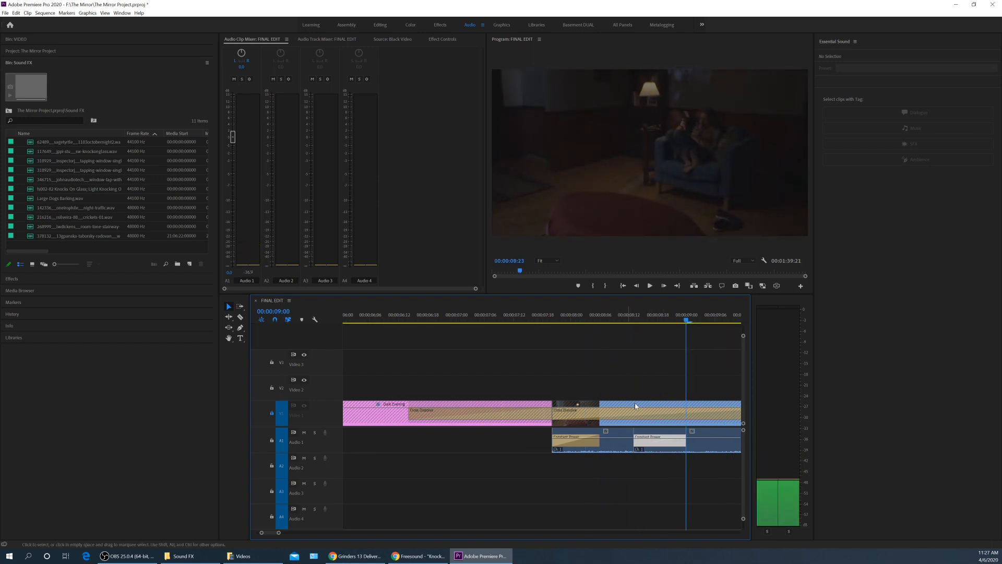
key("space")
left_click_drag(657, 444, 616, 442)
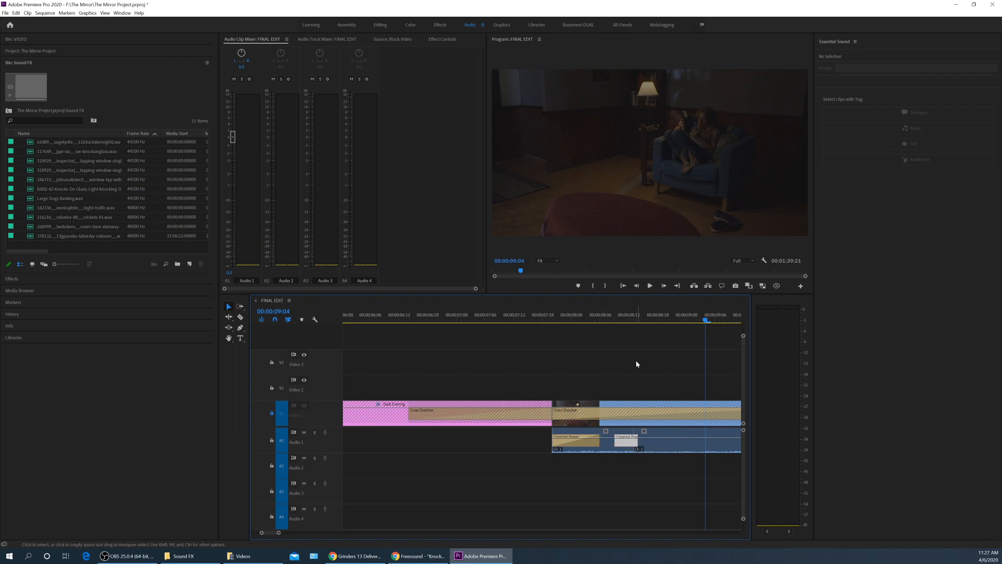
left_click(604, 321)
key("space")
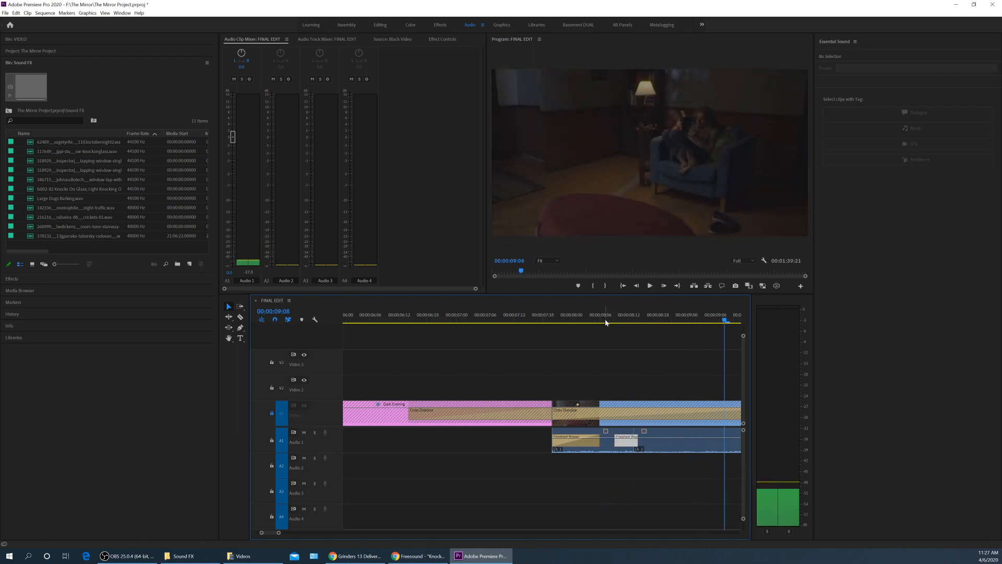
Step: Add a Constant Power crossfade at the Audio 1 cut at 00:00:11:01 and shorten it to about 4 frames
key("minus")
key("minus")
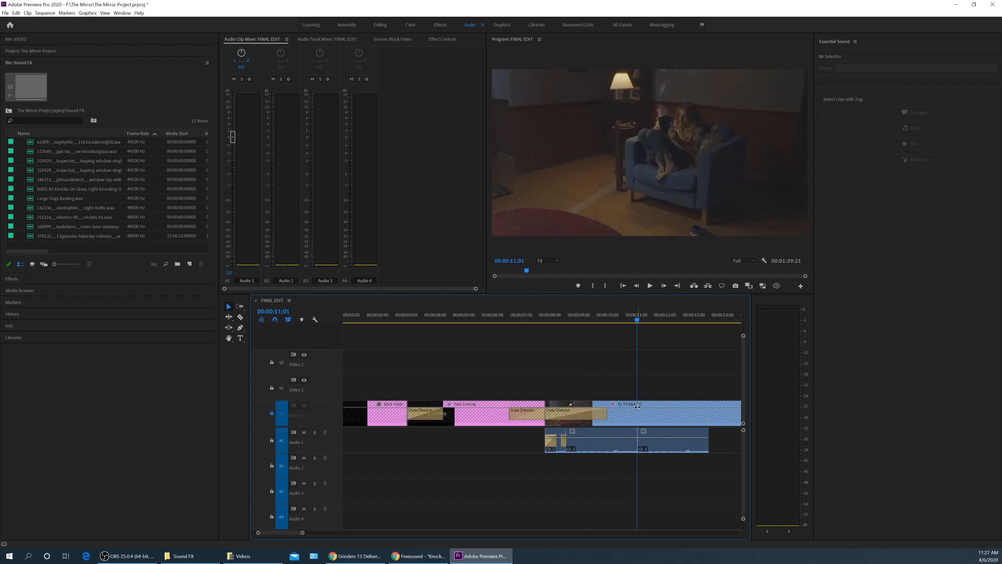
key("ctrl+shift+d")
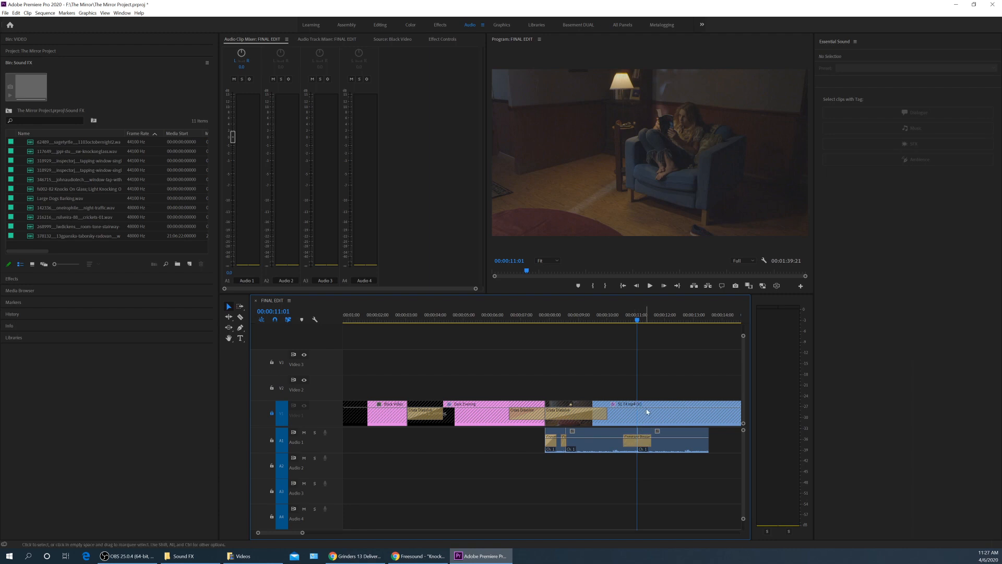
key("space")
left_click(629, 318)
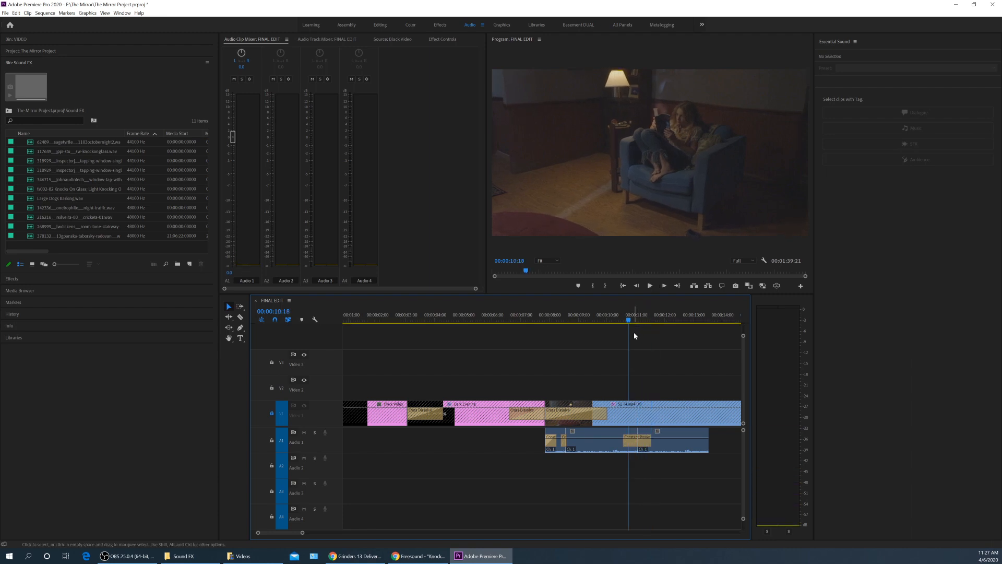
key("equal")
key("equal")
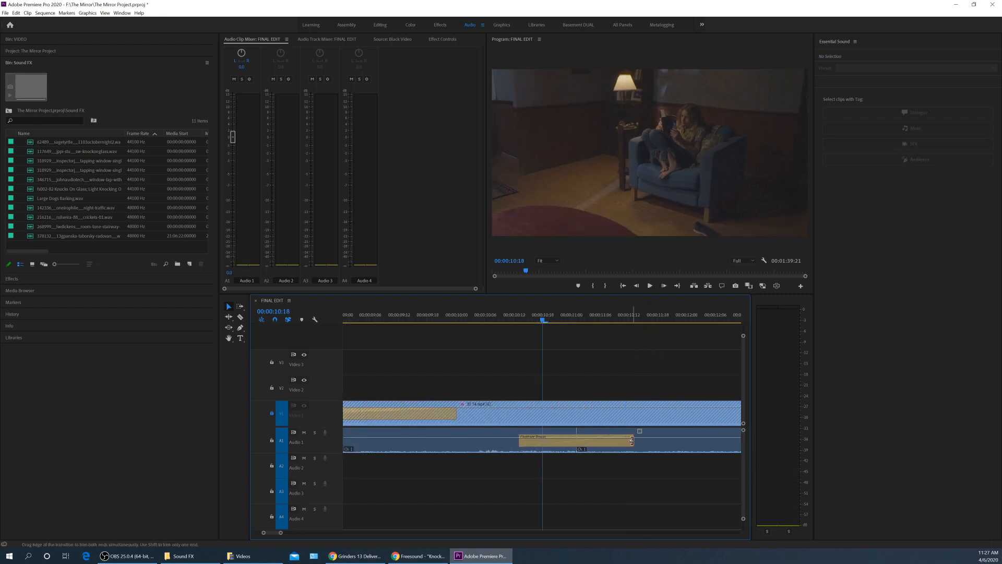
left_click_drag(632, 440, 586, 443)
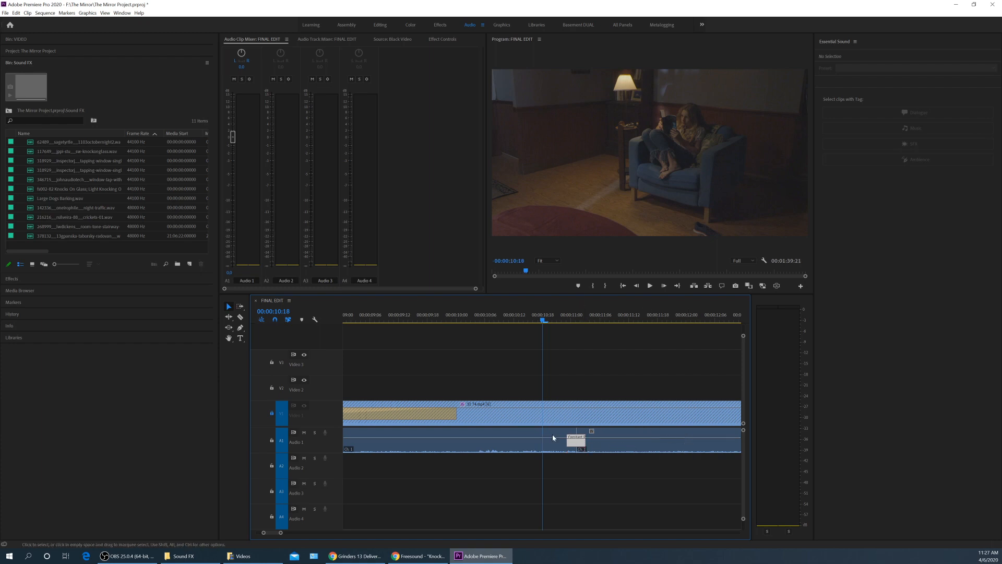
Step: Play the sequence from 00:00:10:11 to 00:00:16:10 to check the crossfade and the audio gap that follows
left_click(510, 317)
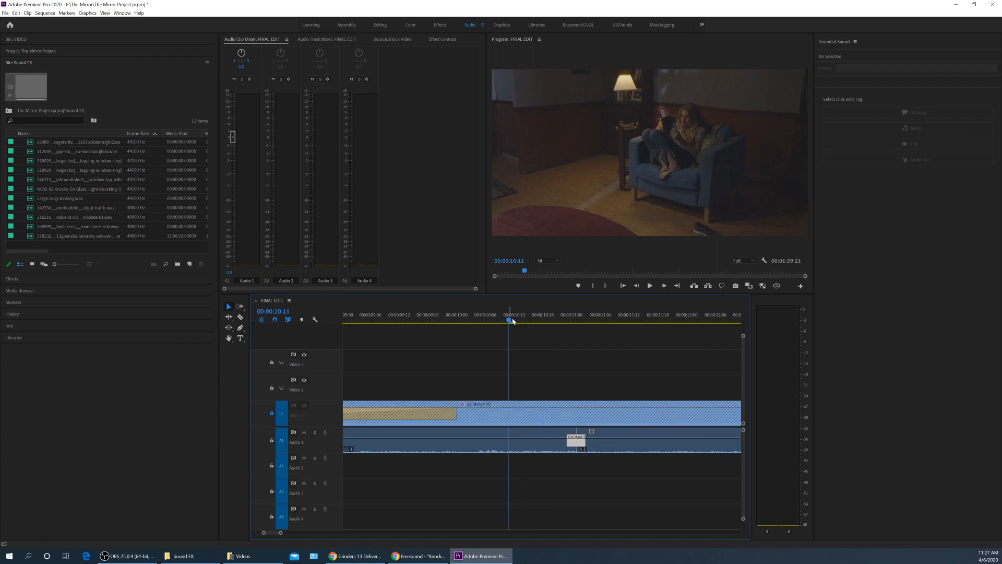
key("minus")
key("space")
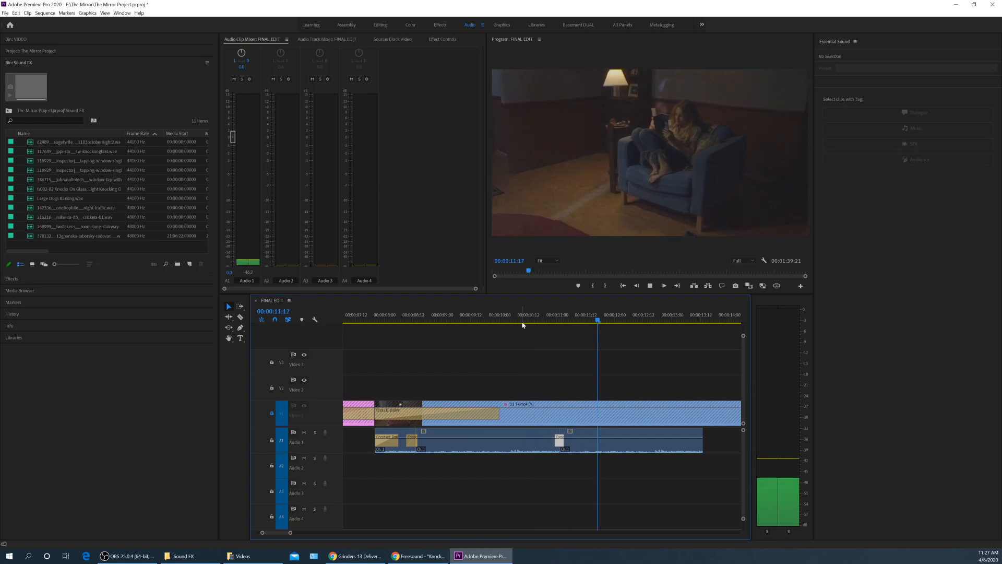
key("space")
key("minus")
key("space")
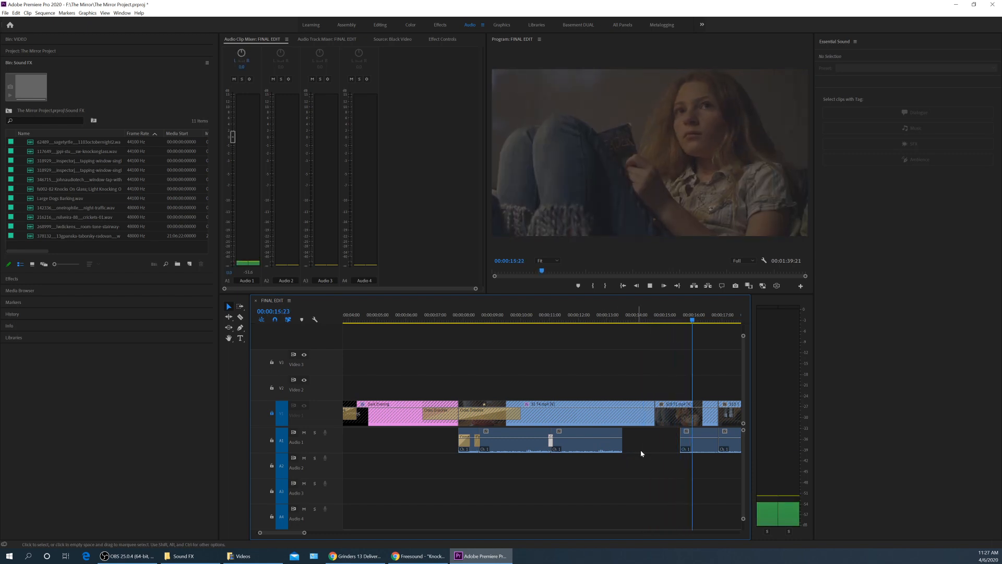
key("space")
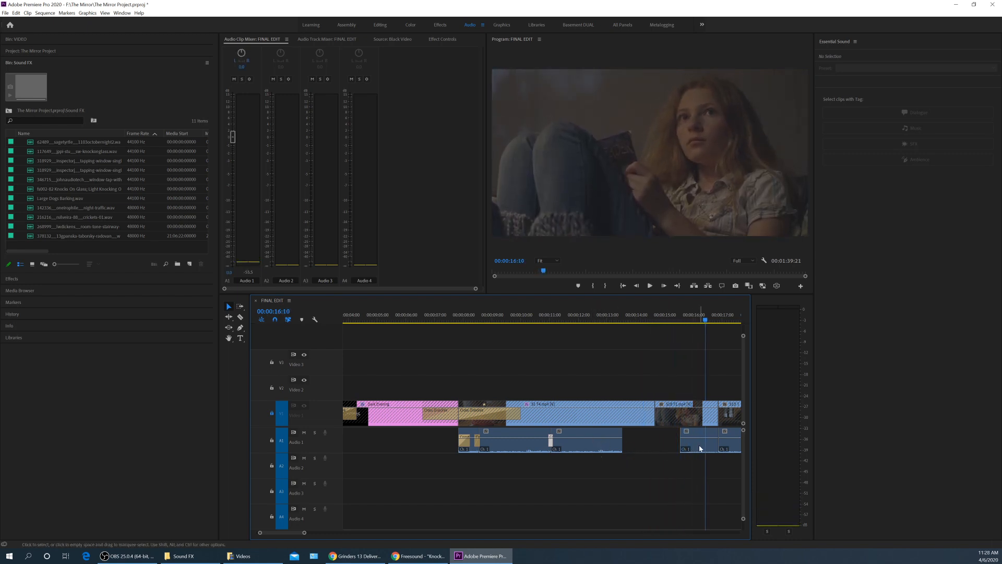
Step: Duplicate the S1B T1.mp4 clip after the Audio 1 gap and place the copy directly before the original
left_click_drag(698, 444, 661, 444)
left_click(666, 318)
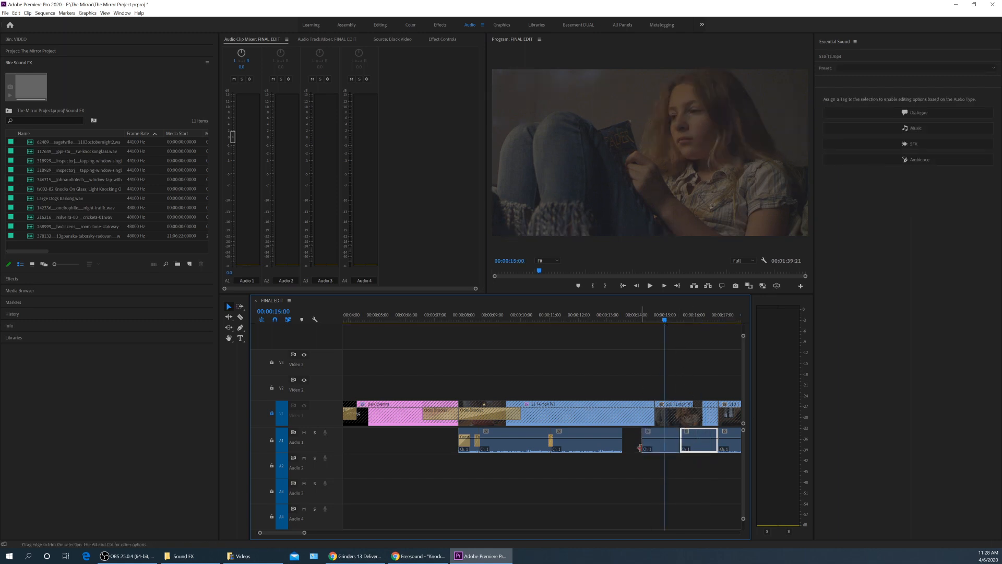
key("=")
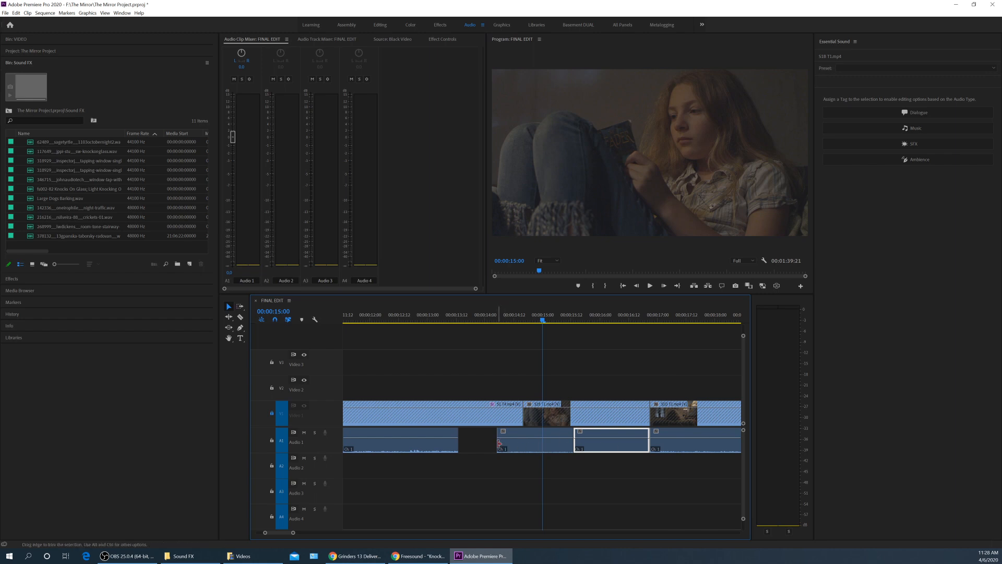
left_click(529, 451)
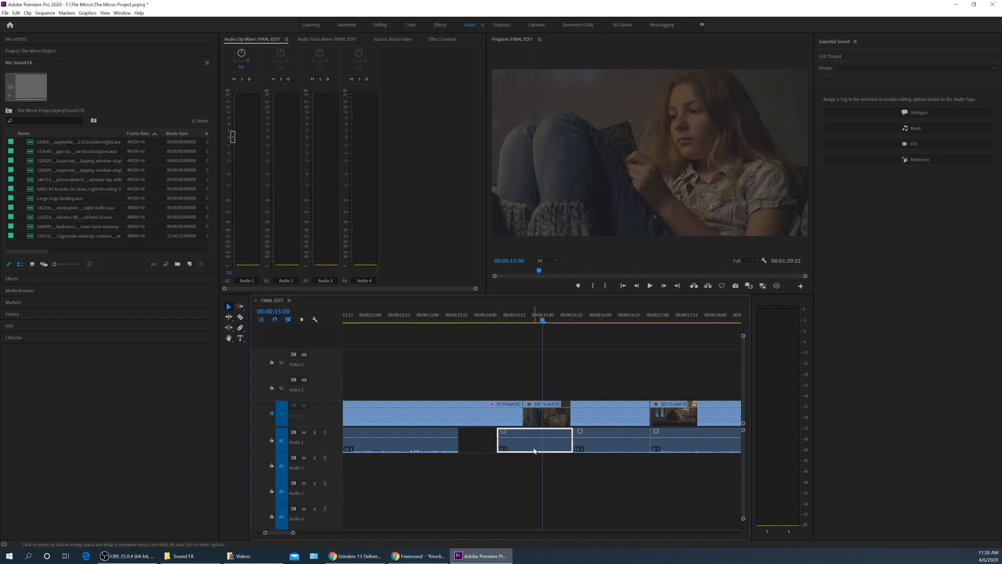
key("minus")
key("minus")
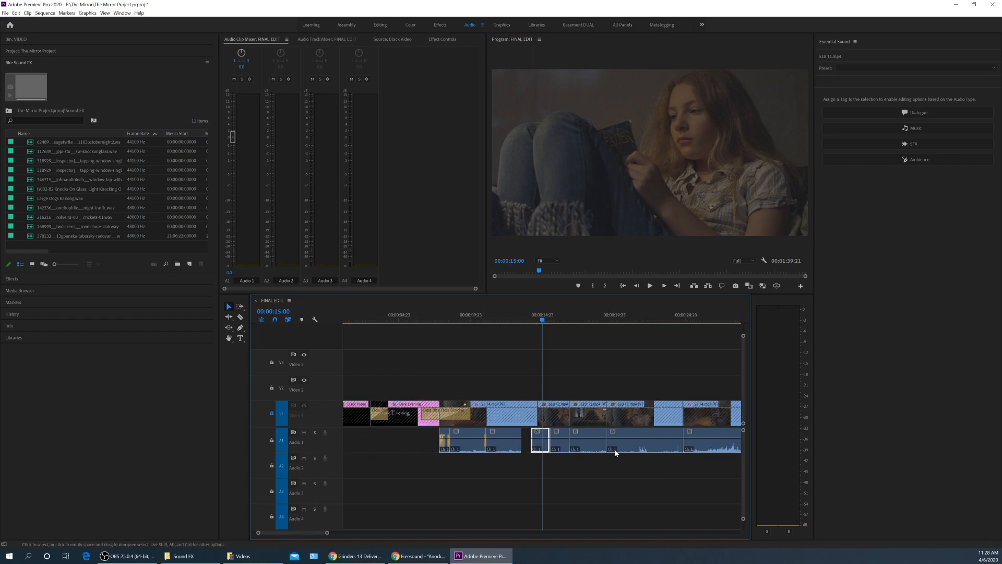
key("equal")
Step: Place a copy of the S1D T1.mp4 audio on Audio 1 from about 00:00:14:12, with a short room-tone clip on Audio 2 before it
left_click(622, 447)
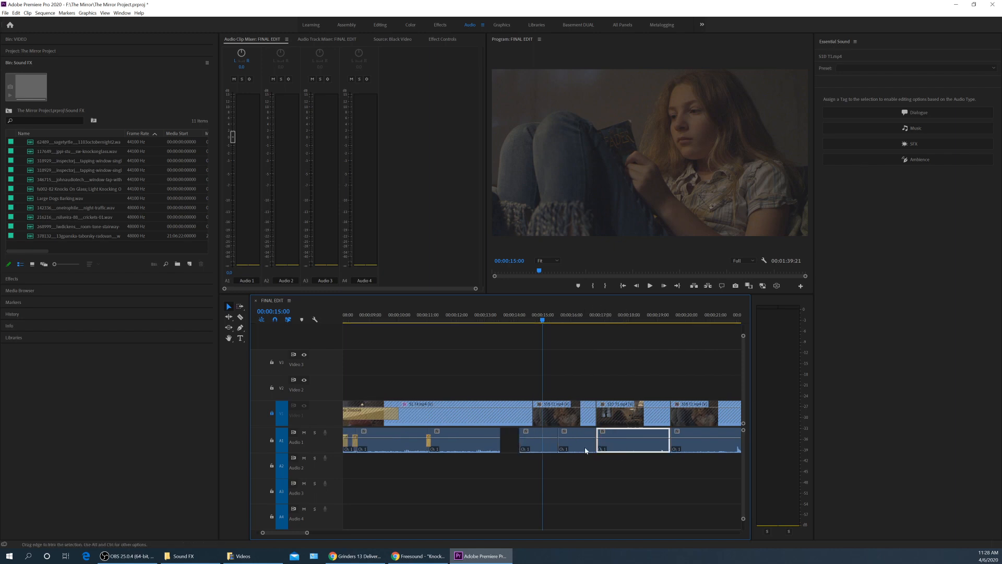
left_click_drag(548, 462, 526, 462)
key("Delete")
key("space")
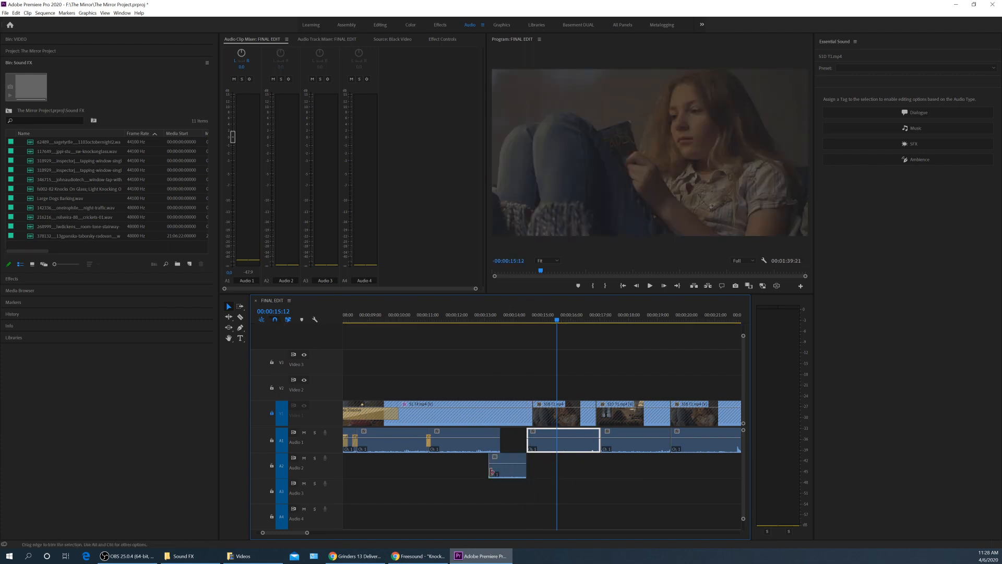
Step: Trim the start of the room-tone clip on Audio 2 to match the gap and move it up into the Audio 1 gap
left_click_drag(489, 458, 499, 440)
left_click(505, 469)
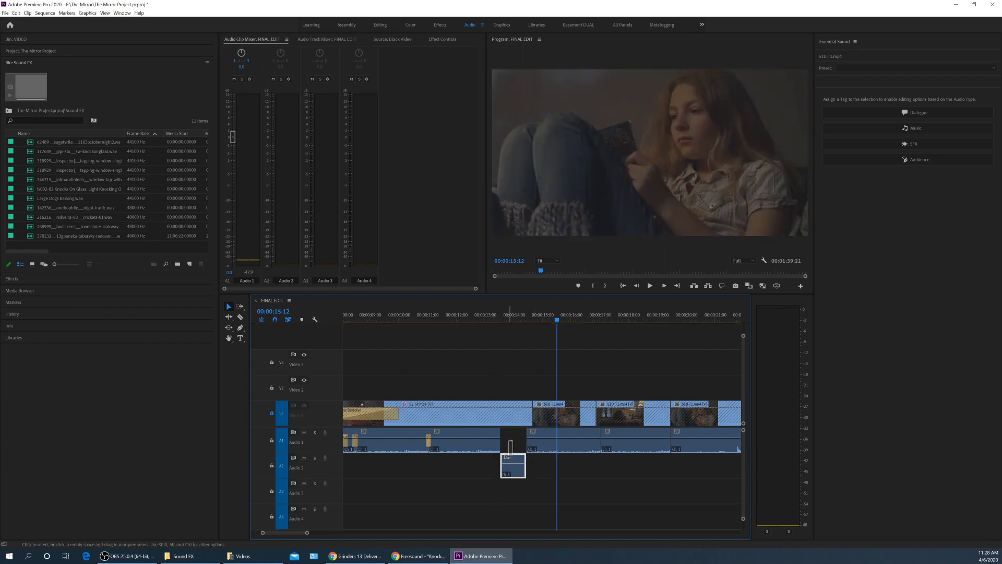
key("alt+Up")
Step: Add Constant Power crossfades at both ends of the room-tone clip on Audio 1, at 00:00:13:13 and 00:00:14:11
left_click(482, 316)
left_click(510, 358)
key("Down")
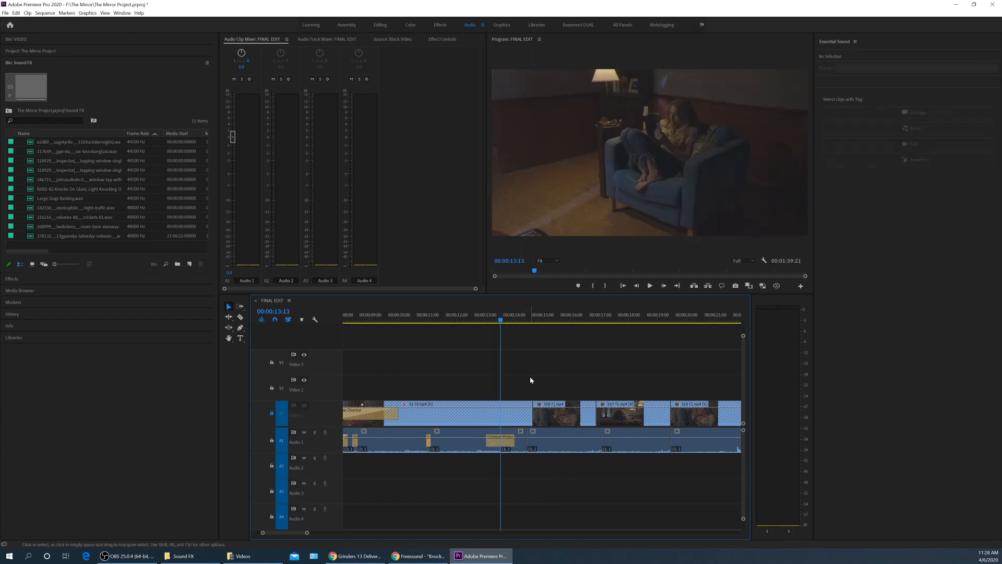
key("Down")
key("ctrl+shift+d")
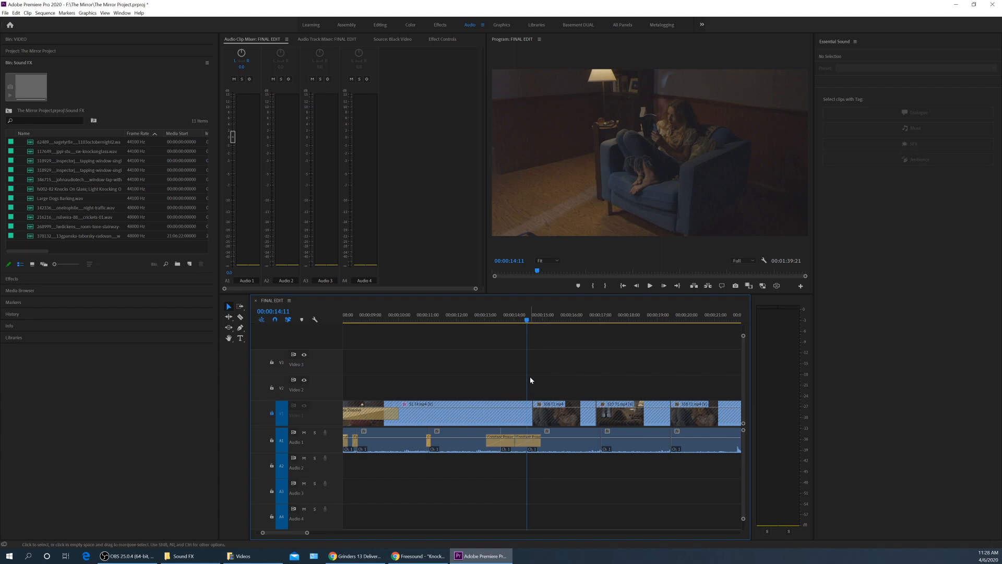
Step: Play across the room-tone clip and shorten the crossfade at 00:00:13:13 to about 4 frames
left_click(476, 316)
key("space")
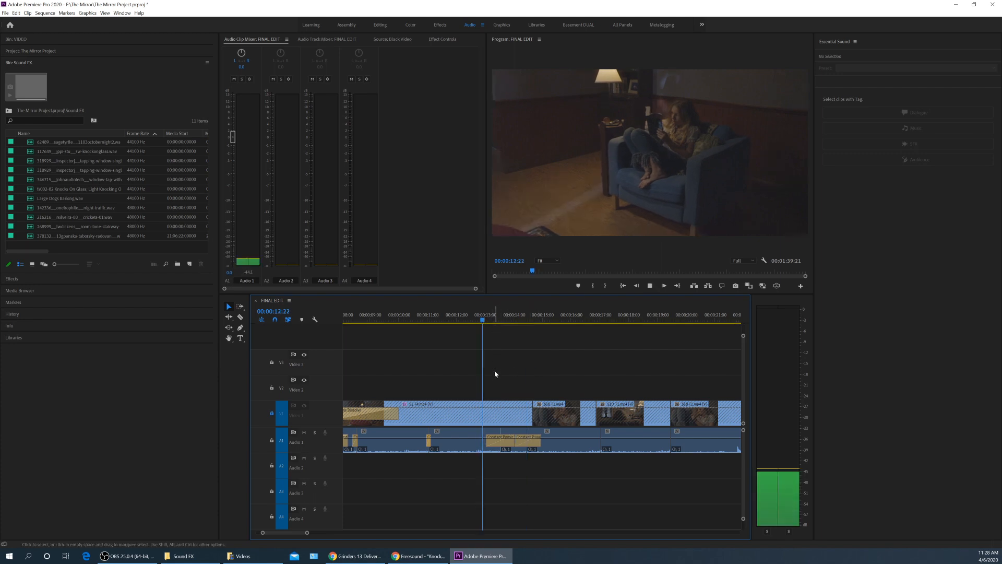
key("space")
key("=")
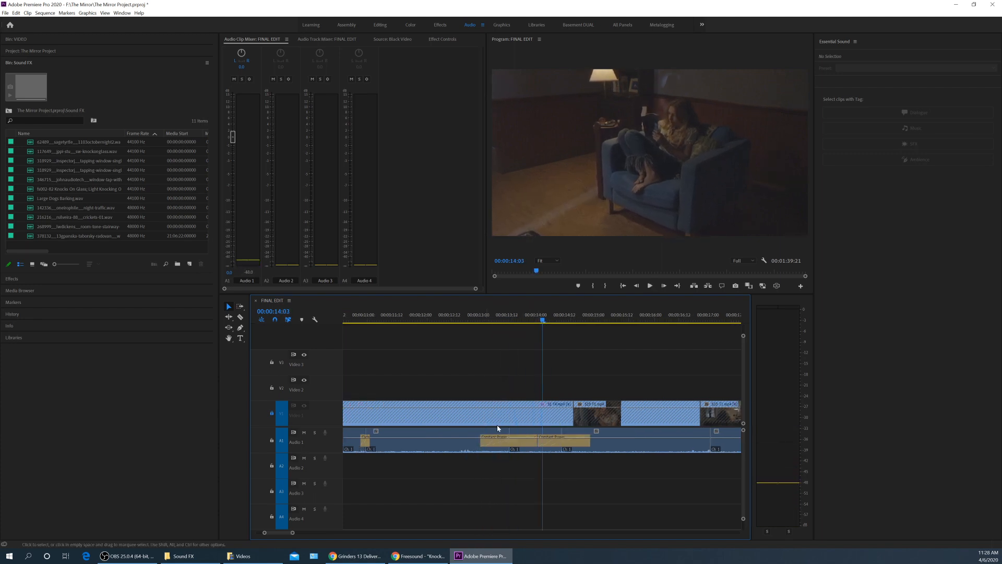
key("-")
key("=")
key("=")
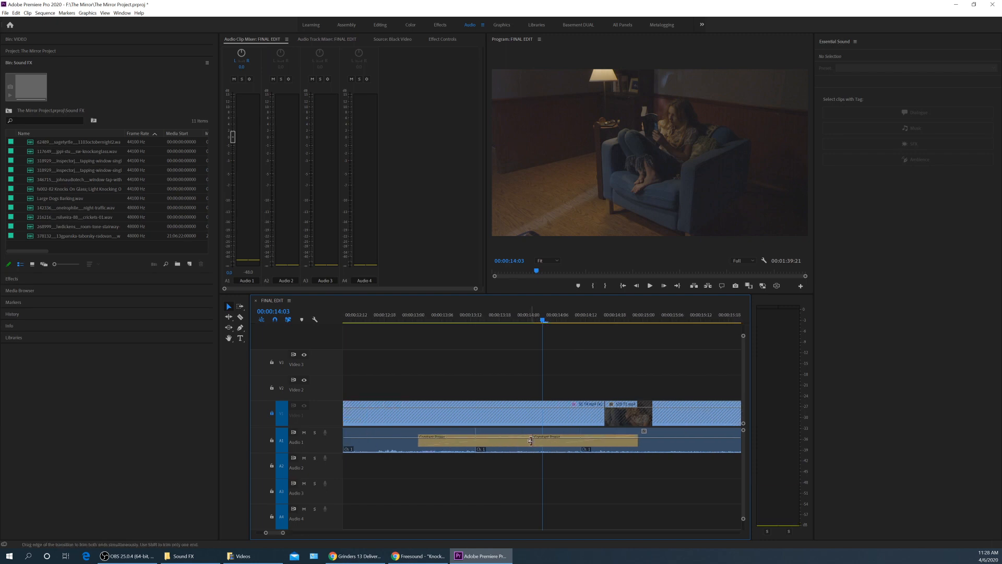
left_click_drag(530, 441, 482, 442)
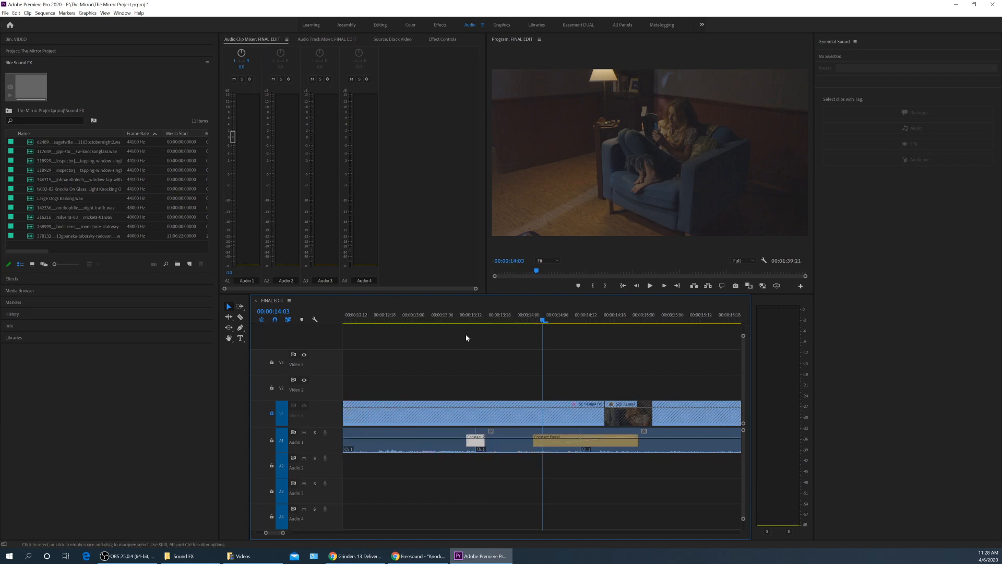
Step: Play across the room-tone cuts again and shorten the crossfade at 00:00:14:11 to about 10 frames
left_click(438, 317)
key("space")
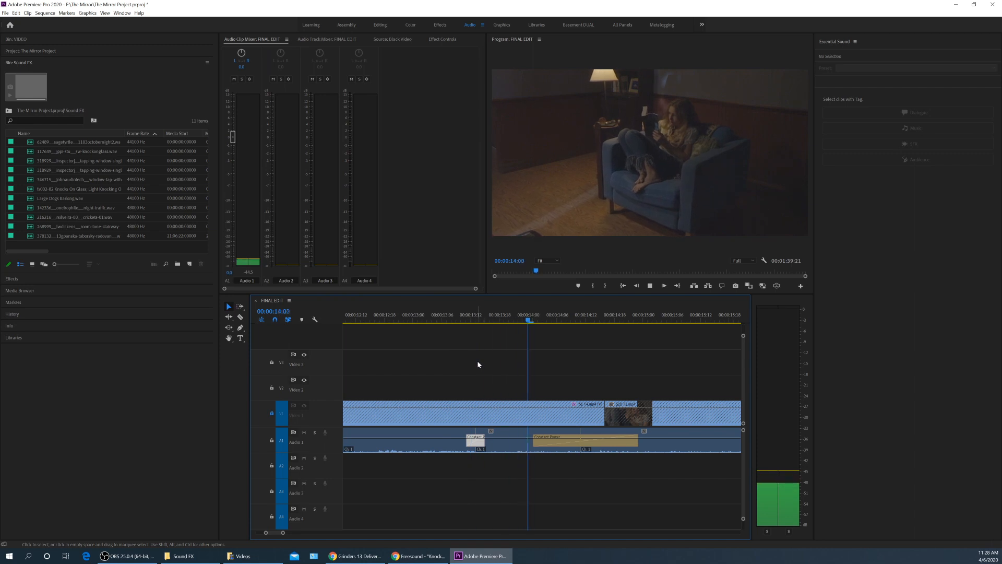
key("space")
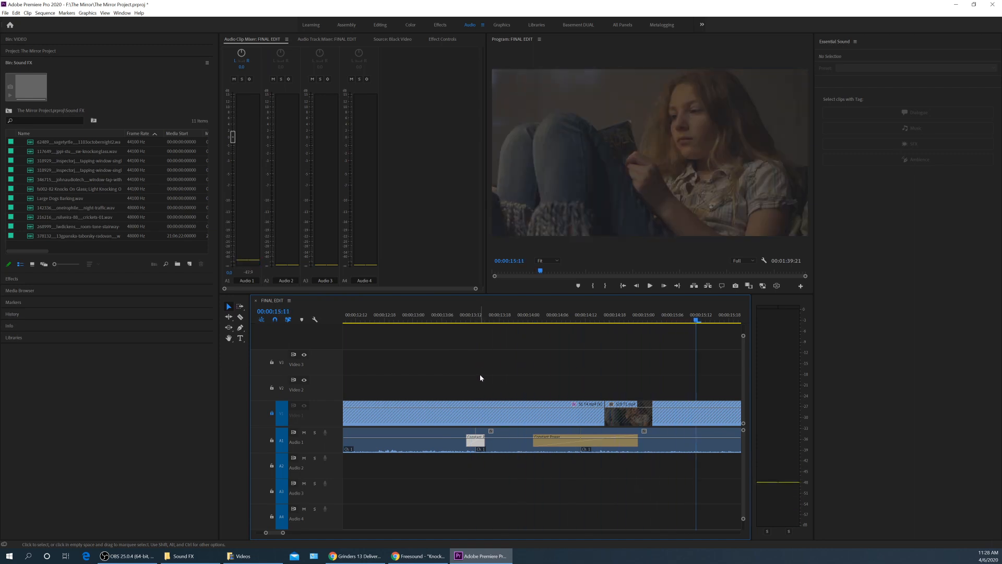
key("minus")
left_click_drag(589, 443, 578, 446)
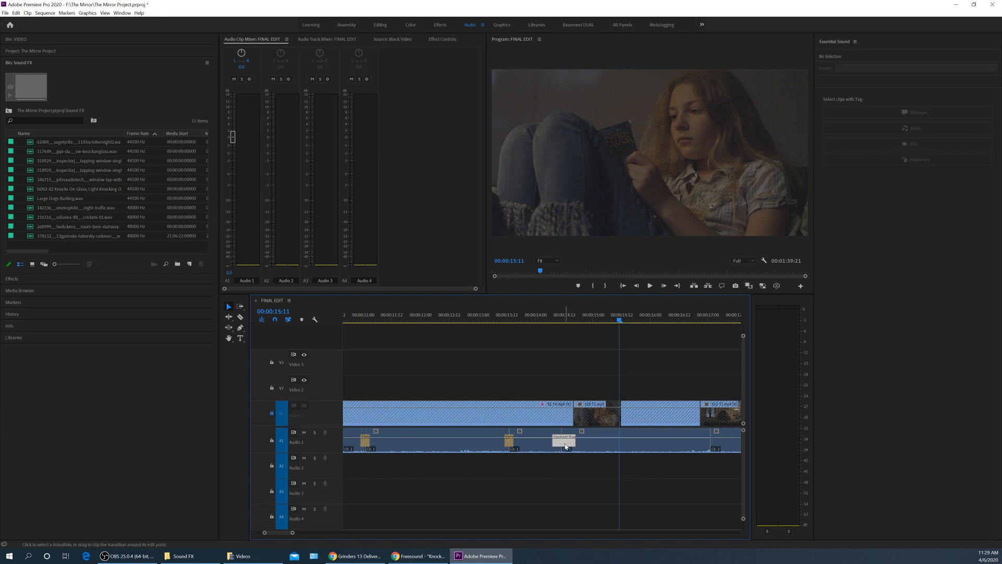
Step: Add a Constant Power crossfade at the Audio 1 cut at 00:00:17:01
left_click(626, 318)
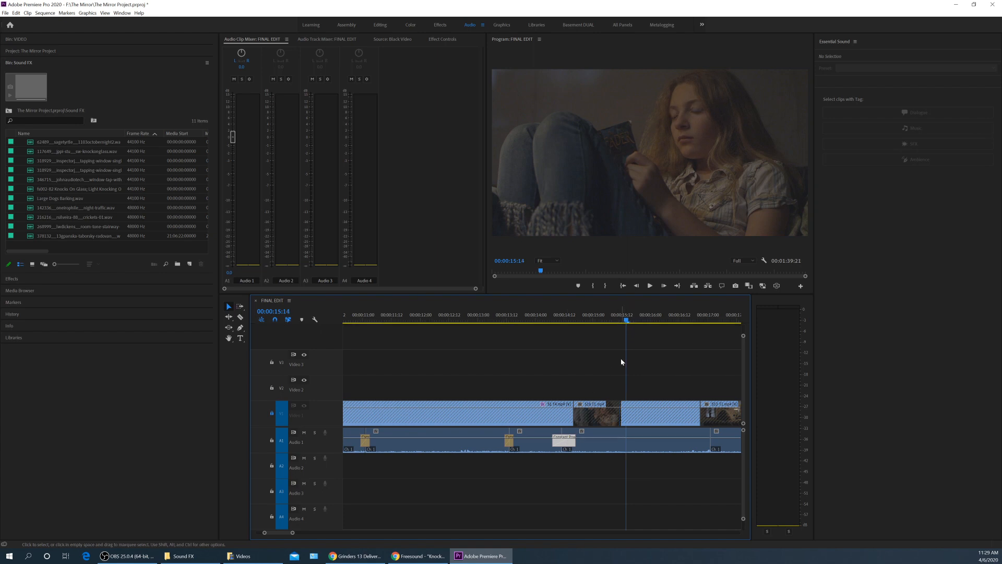
key("Down")
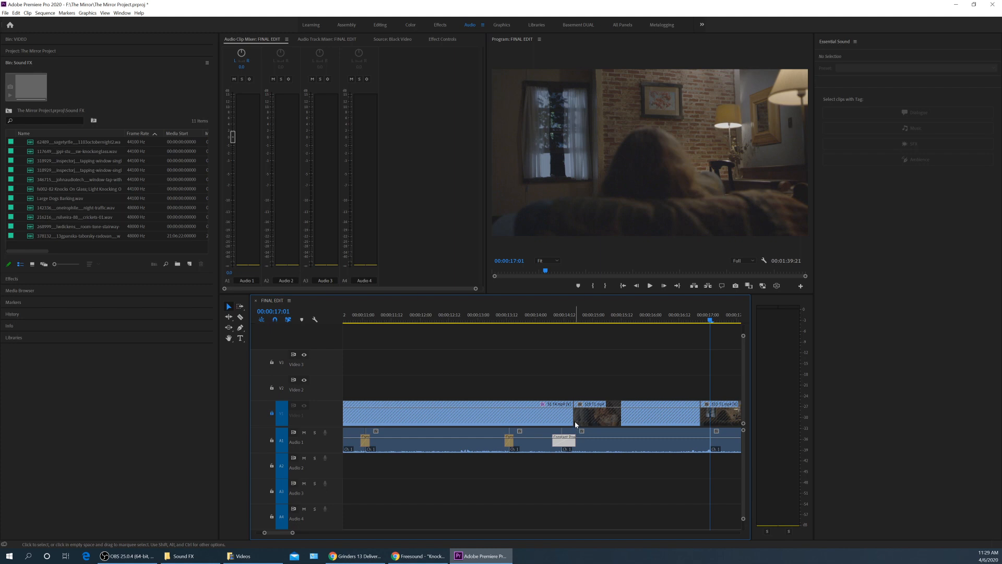
left_click(575, 418)
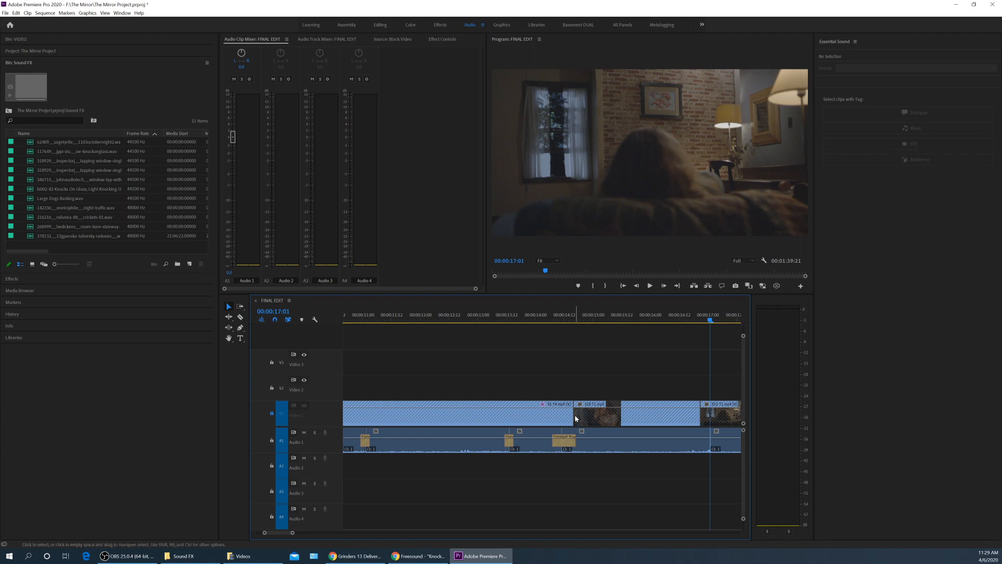
key("ctrl+shift+d")
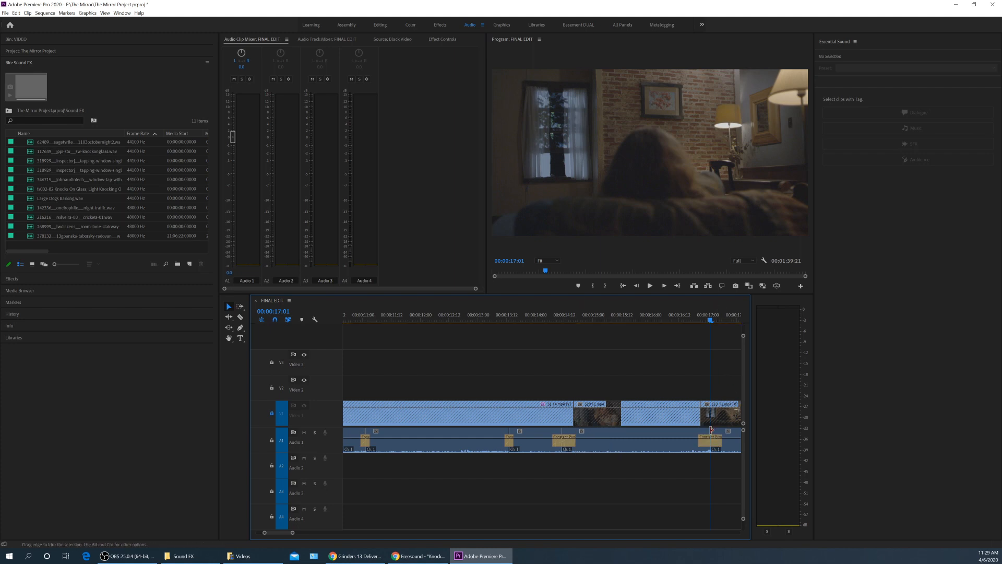
Step: Play the sequence across the 00:00:17:01 crossfade to the next cut at 00:00:19:11
left_click(689, 320)
key("minus")
key("space")
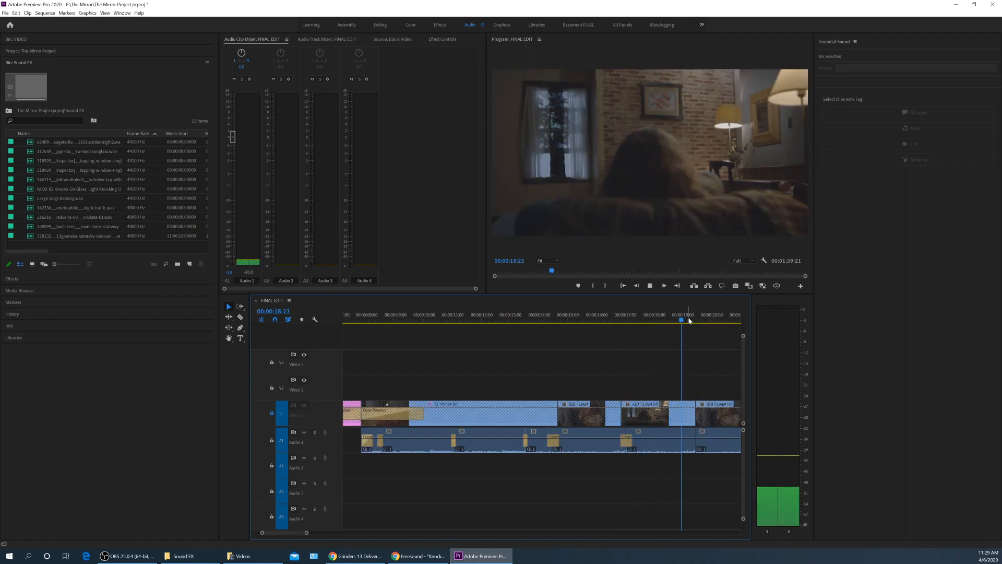
key("space")
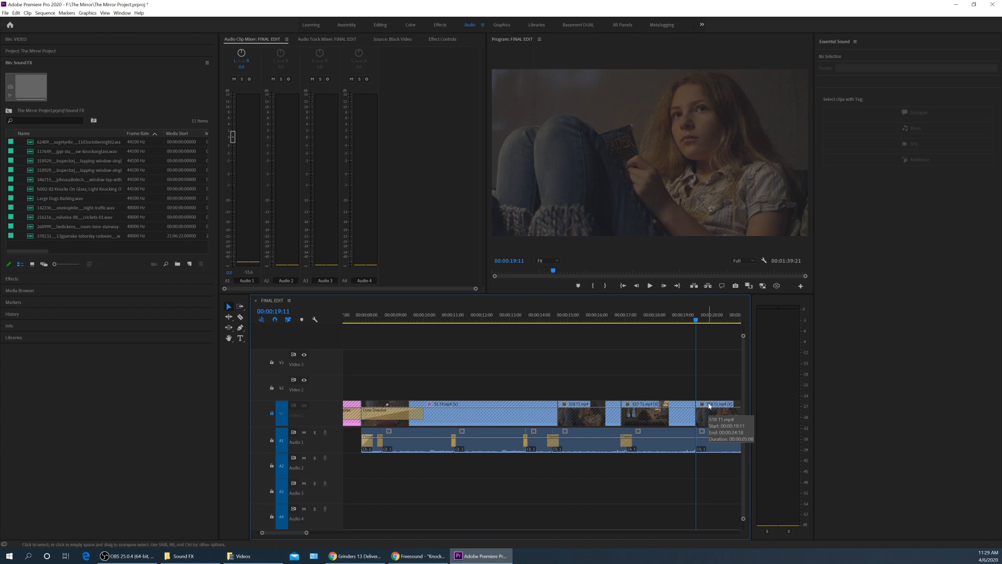
Step: Try a Constant Power crossfade at the Audio 1 cut at 00:00:19:11, and remove it to compare the bare cut
scroll(673, 365, "down", 3)
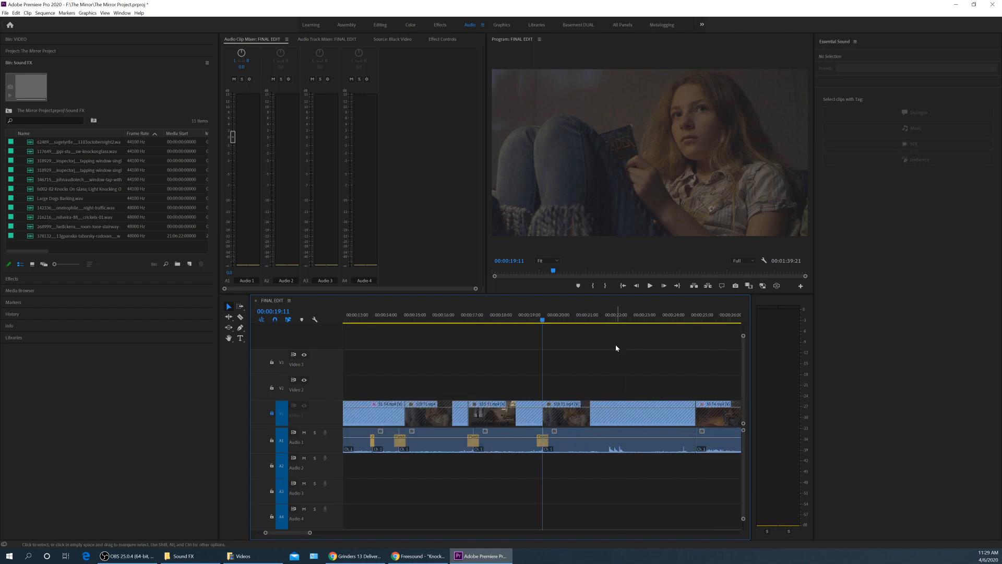
key("equal")
key("equal")
key("minus")
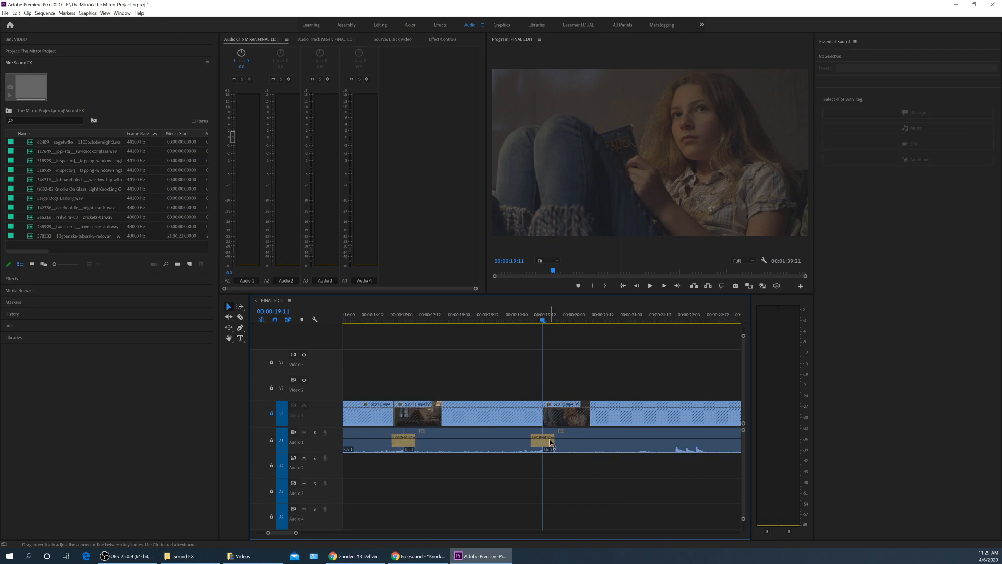
left_click(524, 315)
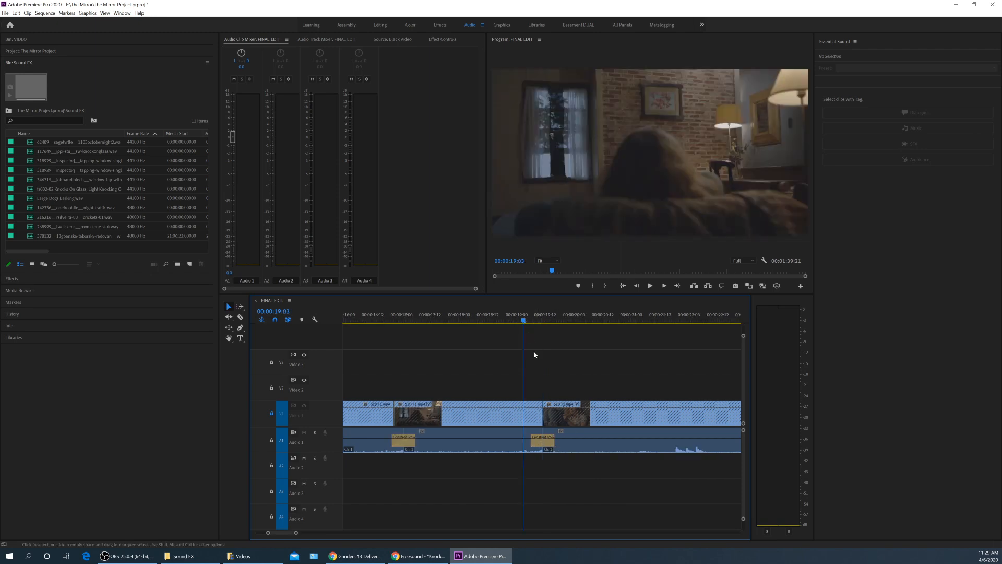
left_click(541, 447)
key("Delete")
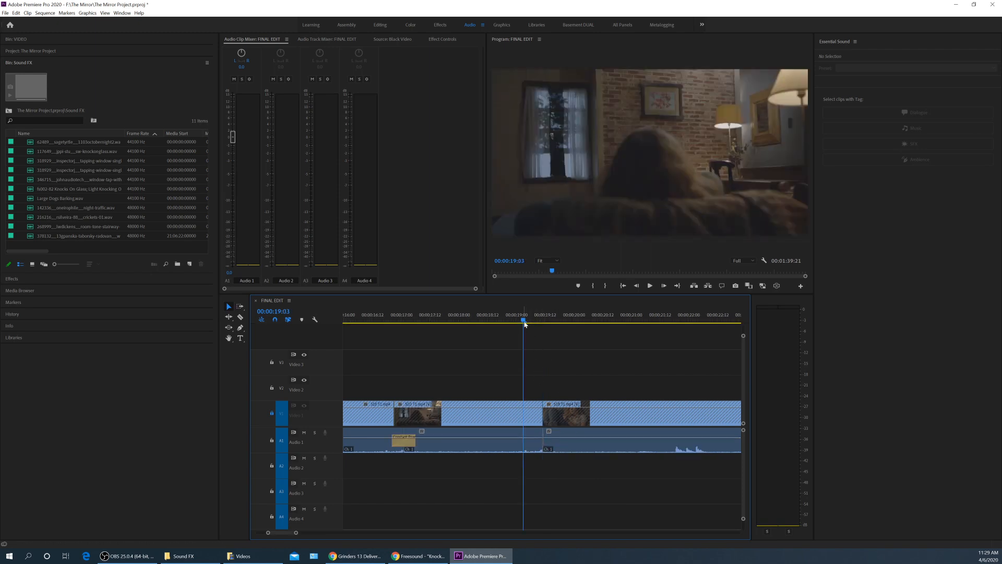
Step: Play across the bare Audio 1 cut at 00:00:19:11 and apply a Constant Power crossfade to it
left_click(502, 316)
key("space")
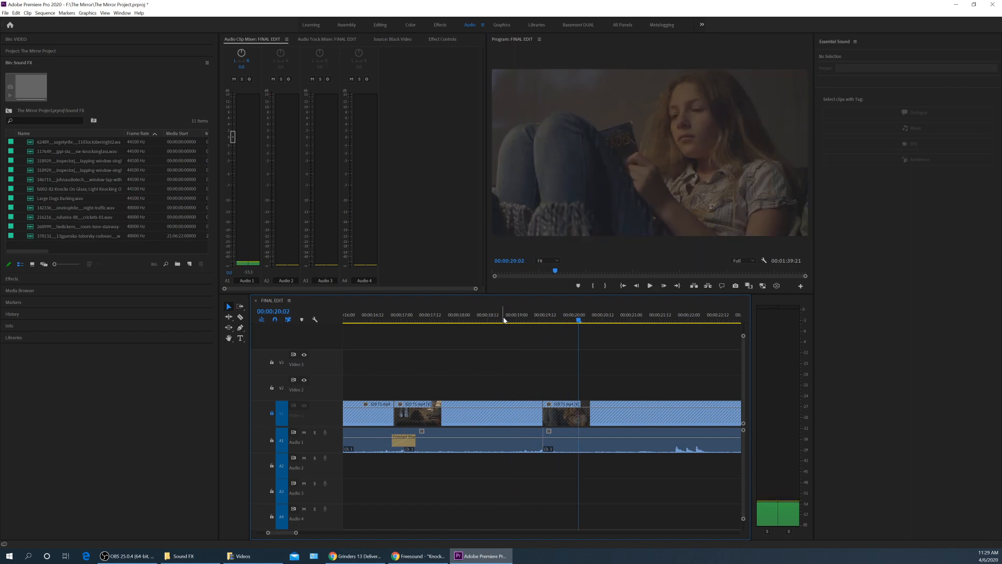
key("Up")
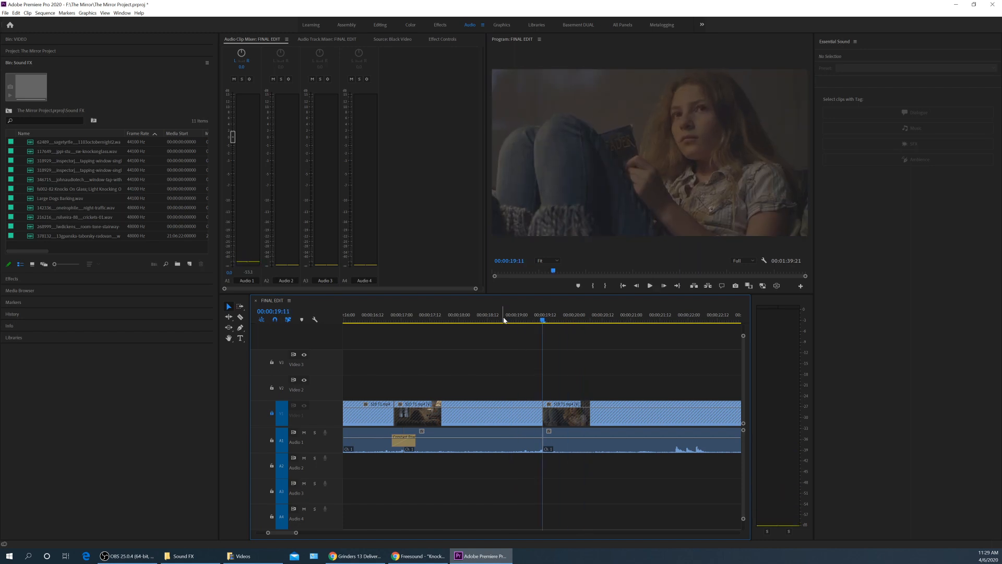
key("ctrl+shift+d")
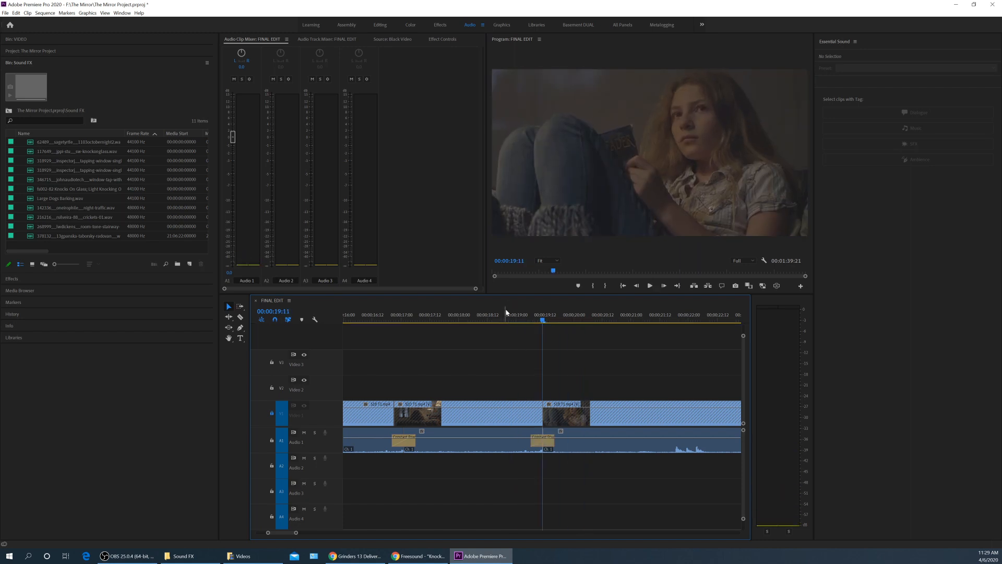
Step: Play the sequence from 00:00:19:00 to 00:00:21:18 to check the crossfade and the noise that follows on Audio 1
left_click(516, 316)
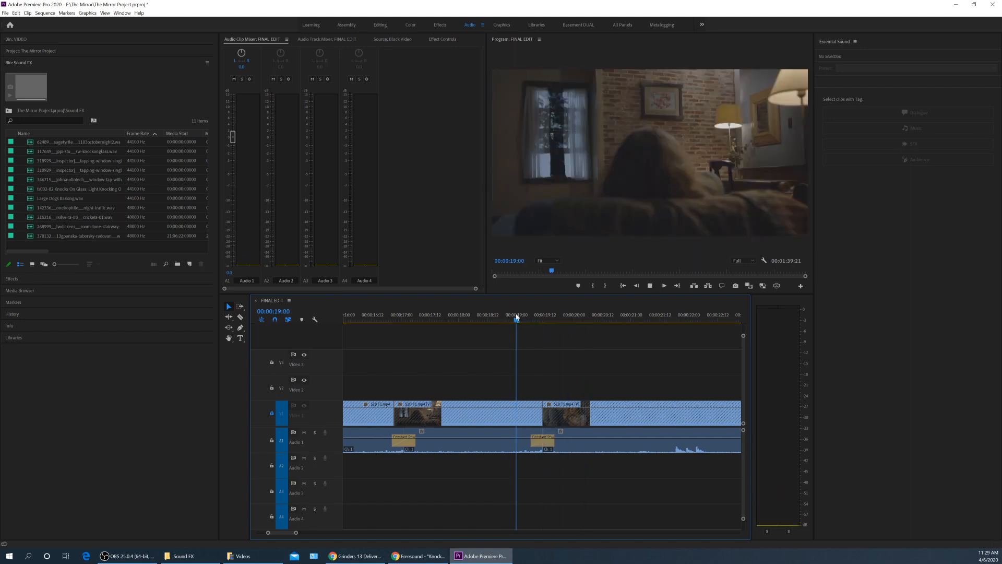
key("space")
scroll(516, 311, "down", 2)
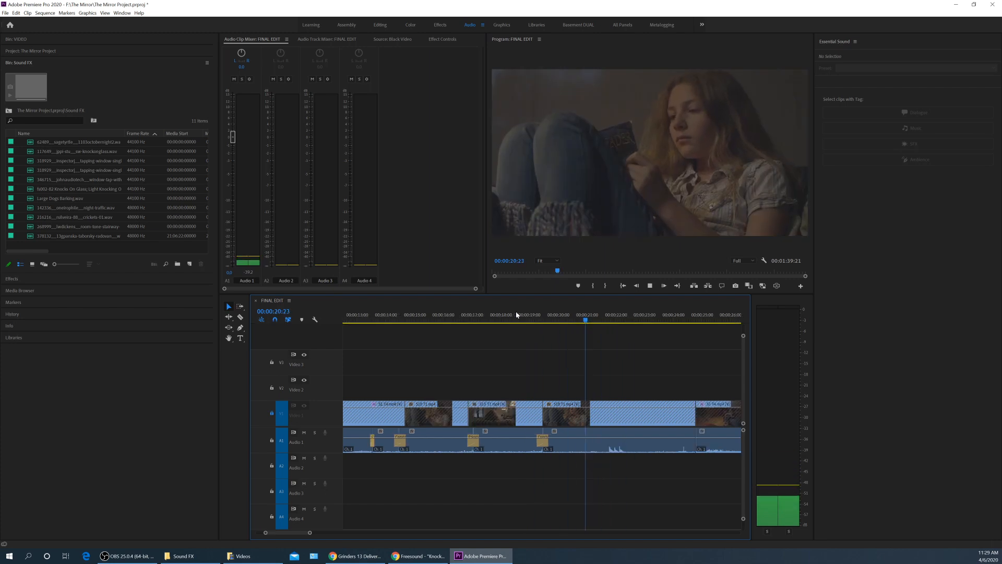
key("space")
left_click(584, 313)
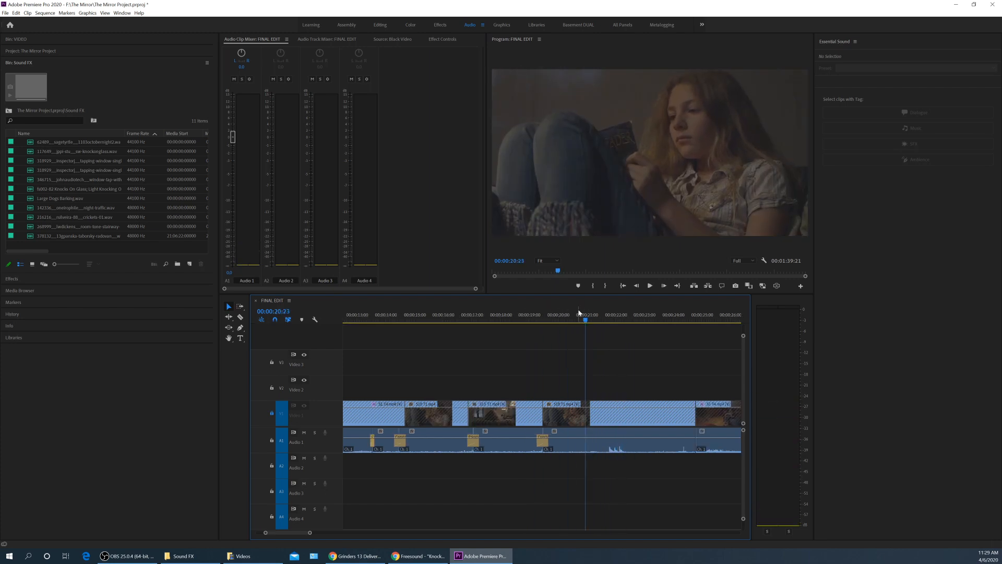
key("space")
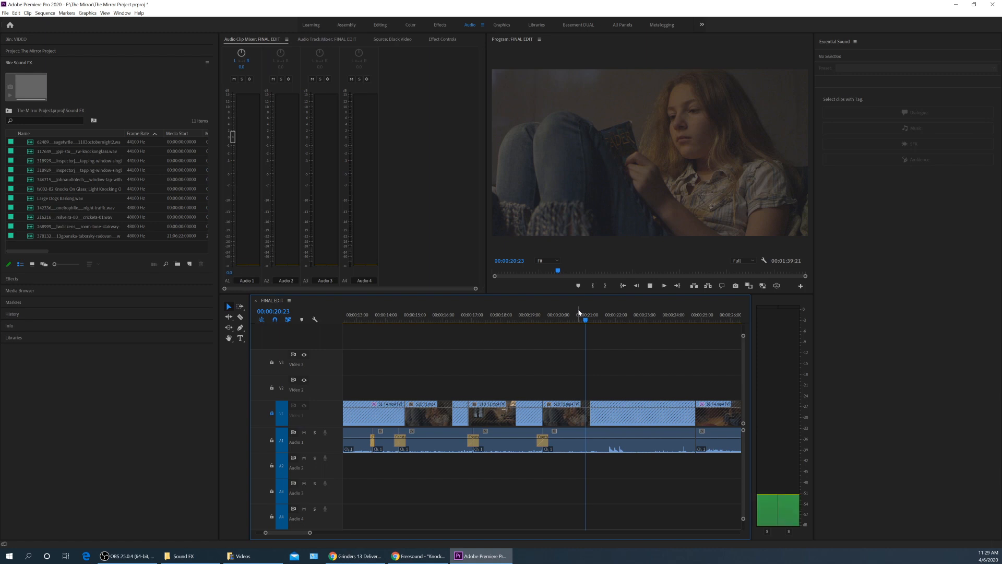
key("space")
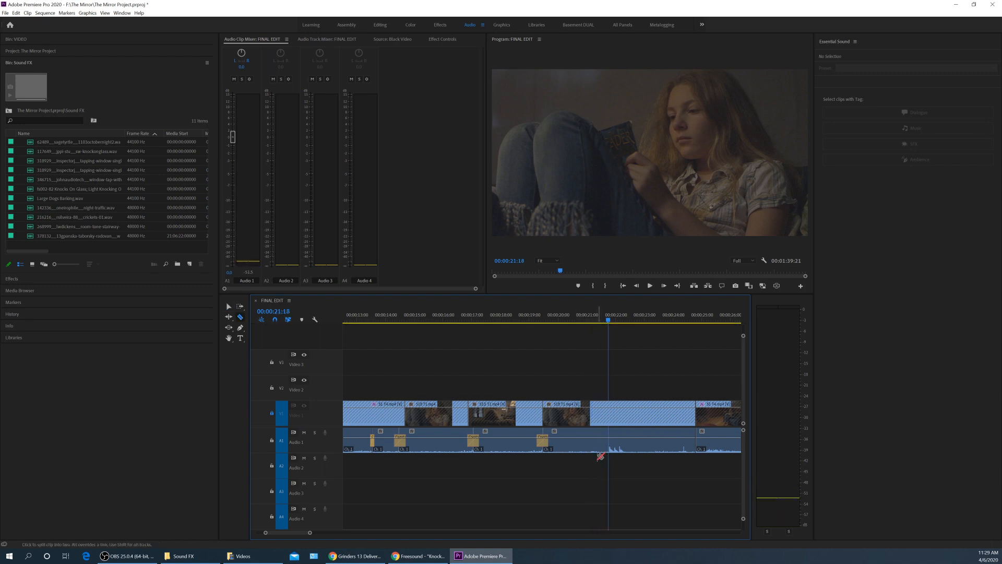
Step: Split the Audio 1 clip on both sides of the noise, at about 00:00:21:00 and 00:00:22:19
key("c")
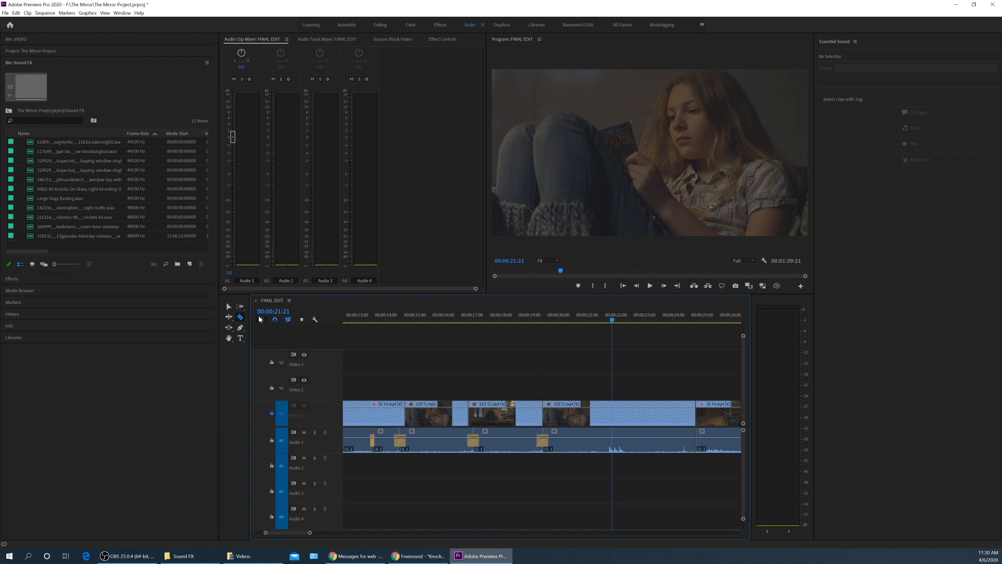
left_click(229, 308)
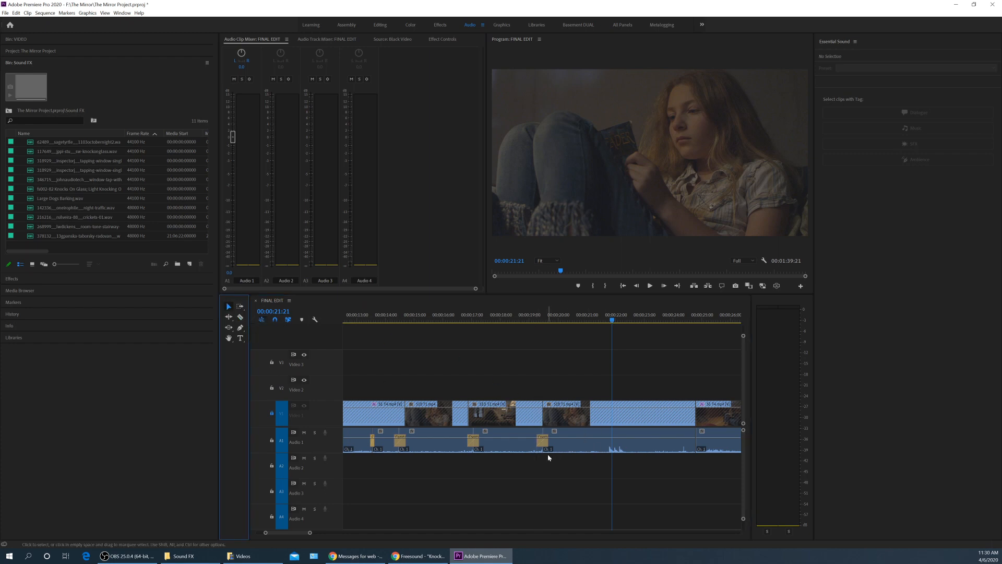
key("c")
left_click(587, 438)
left_click(575, 315)
key("space")
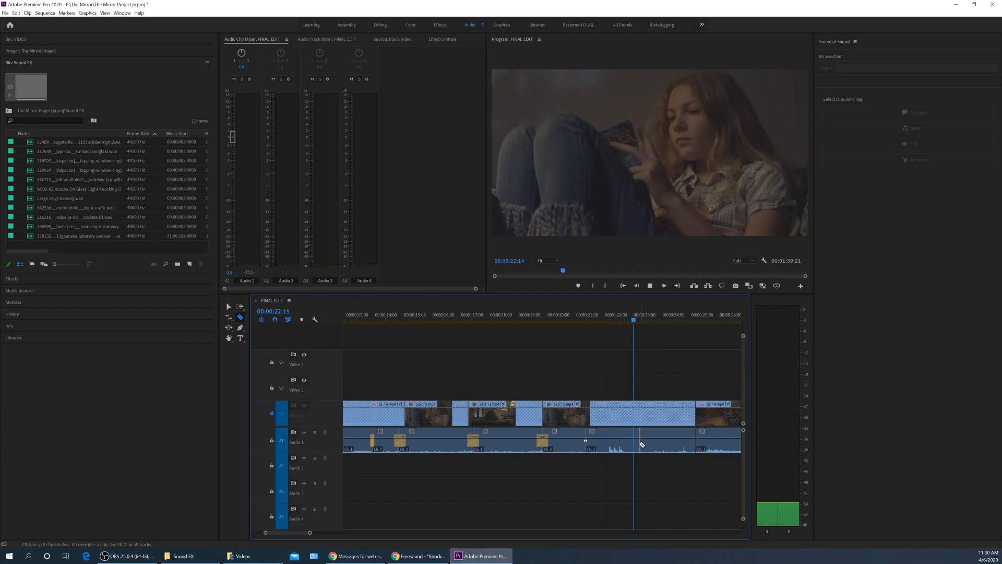
key("space")
left_click(638, 443)
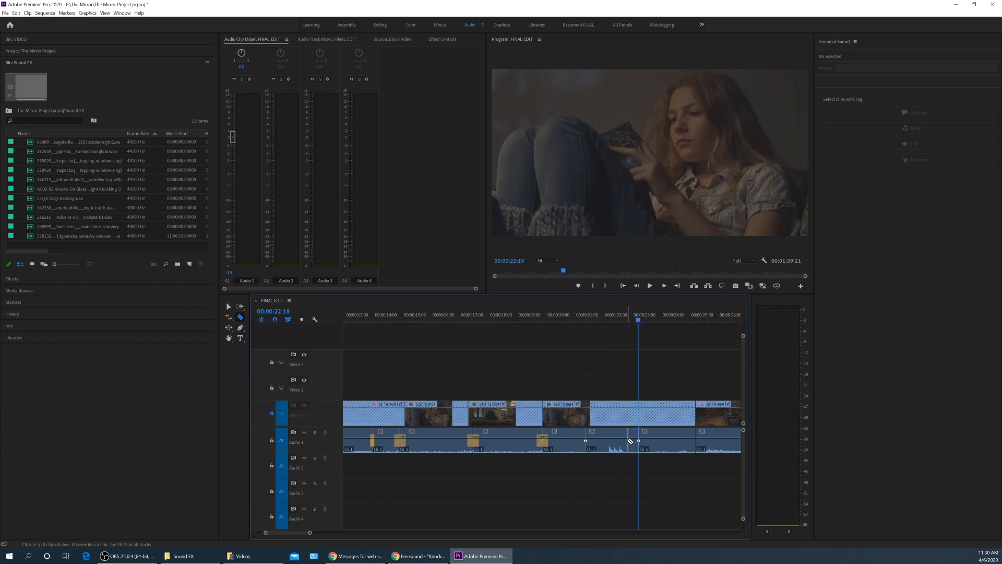
Step: Delete the noisy Audio 1 segment between the two splits, leaving a gap, and play across it to 00:00:23:23
key("v")
left_click(613, 436)
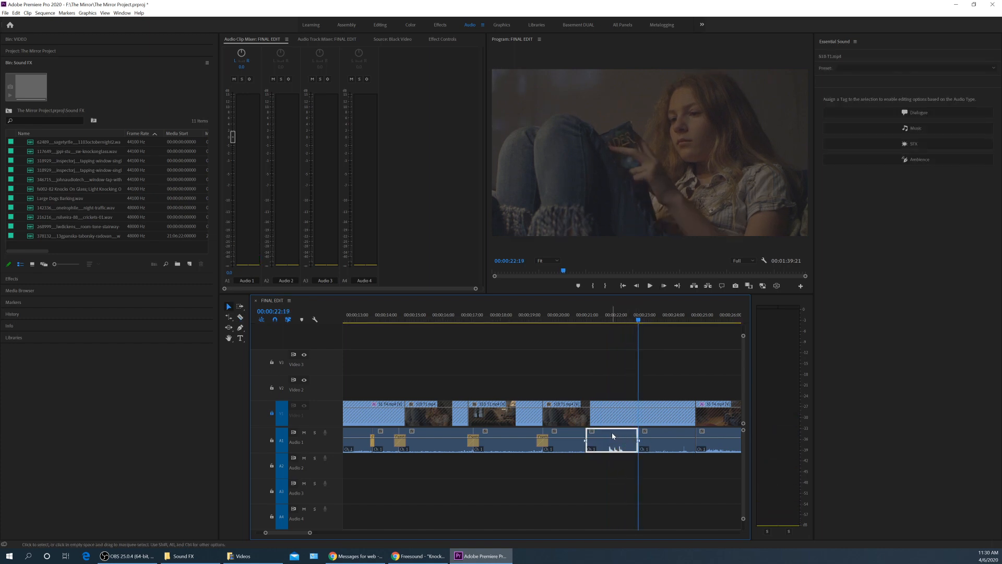
key("Delete")
key("space")
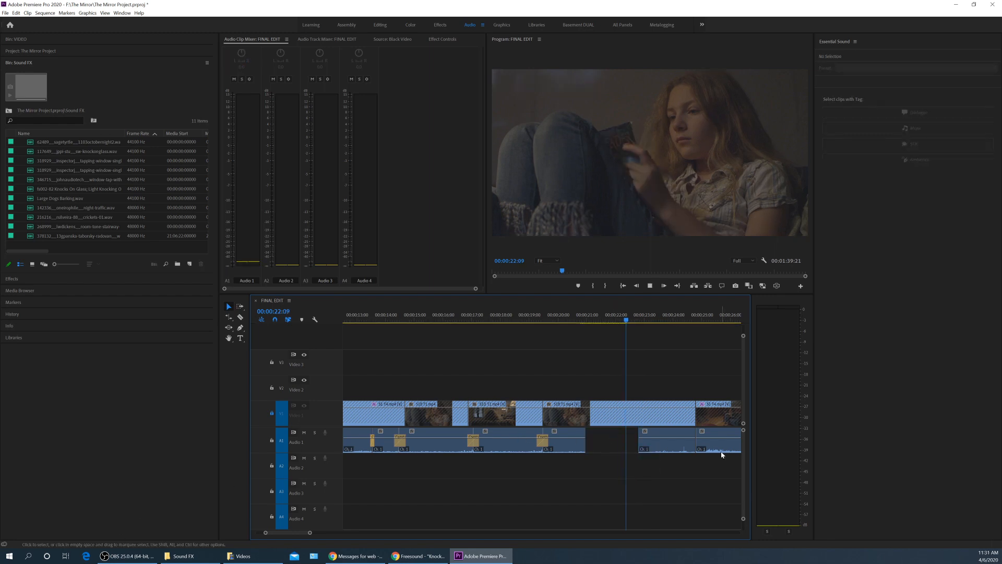
key("space")
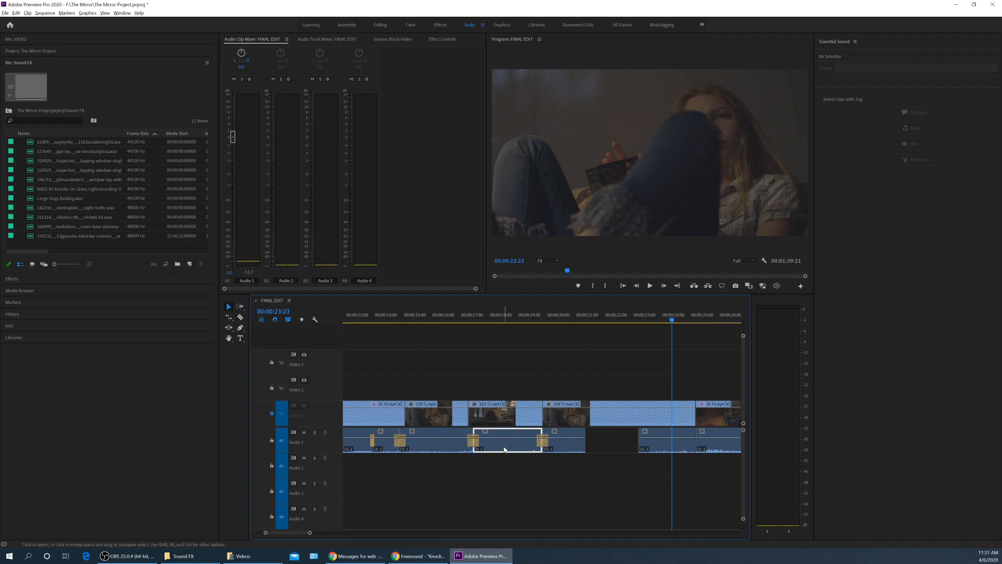
Step: Fill the Audio 1 gap at about 00:00:21:00 with a copy of the earlier quiet clip and apply Constant Power crossfades to its two cuts
left_click_drag(504, 449, 596, 433)
left_click(573, 468)
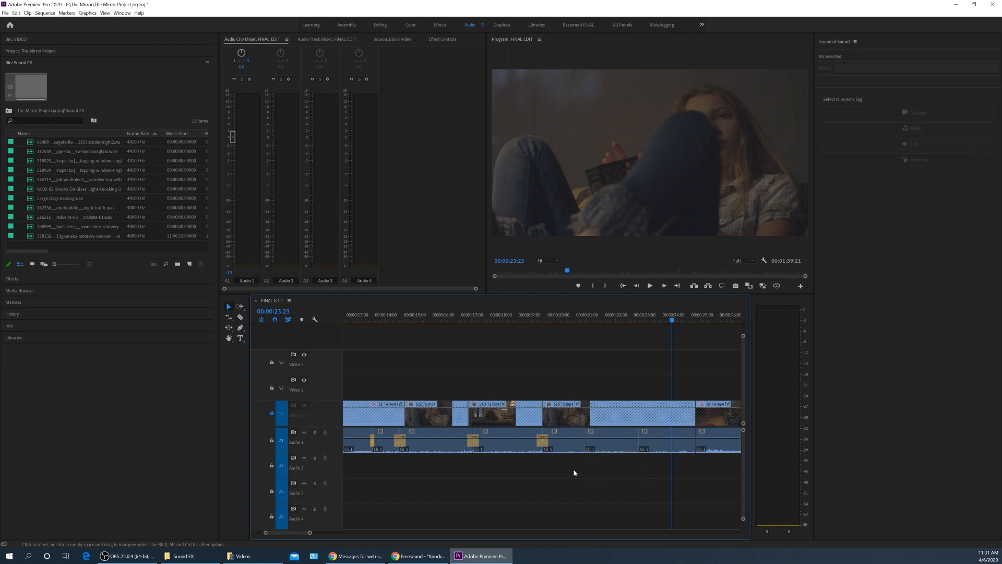
left_click_drag(573, 469, 655, 449)
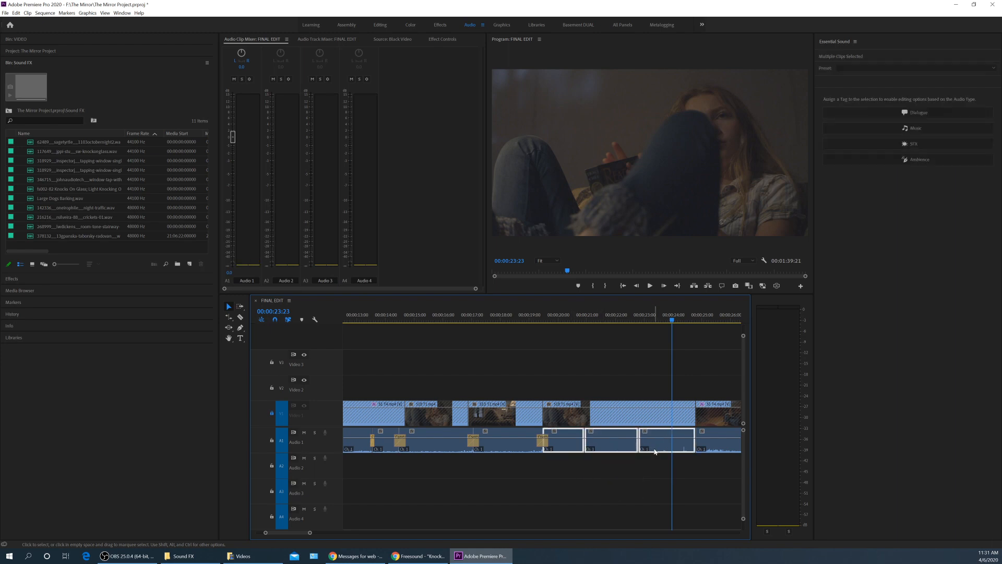
key("shift+d")
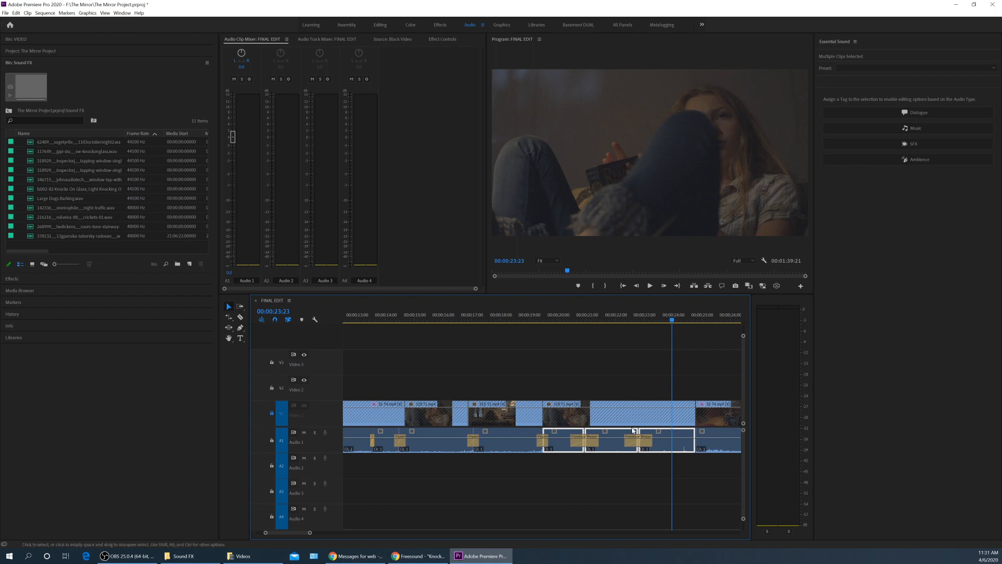
Step: Play from about 00:00:20:00 to 00:00:21:13 and shorten the two new Constant Power crossfades around the room tone fill
left_click(556, 320)
key("space")
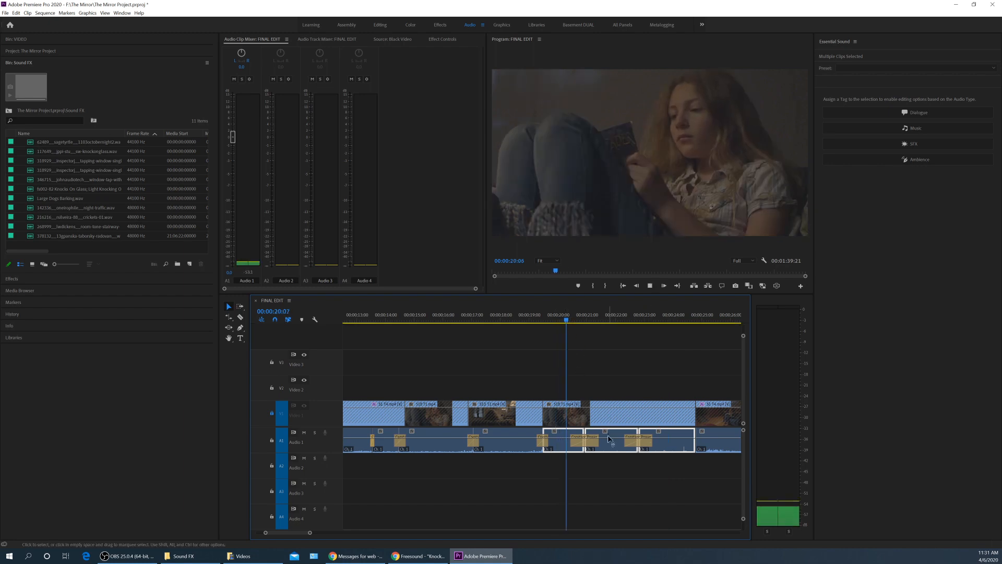
key("space")
key("minus")
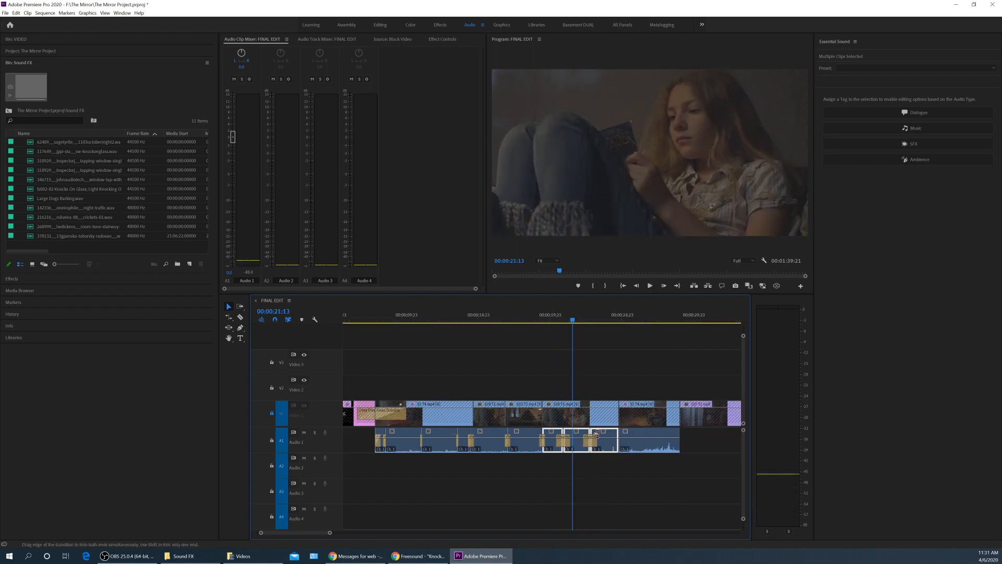
key("equal")
key("equal")
left_click(517, 464)
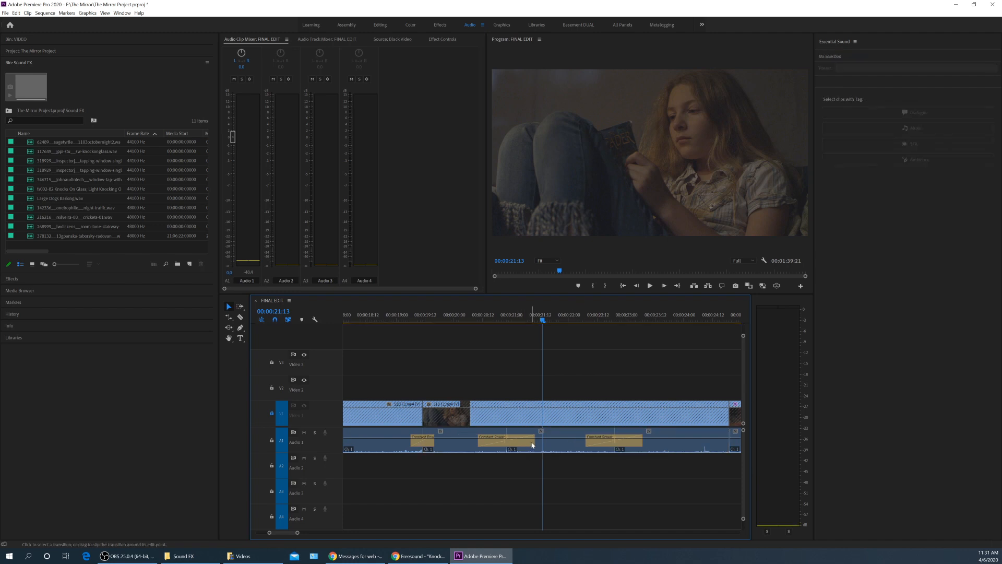
left_click(521, 441)
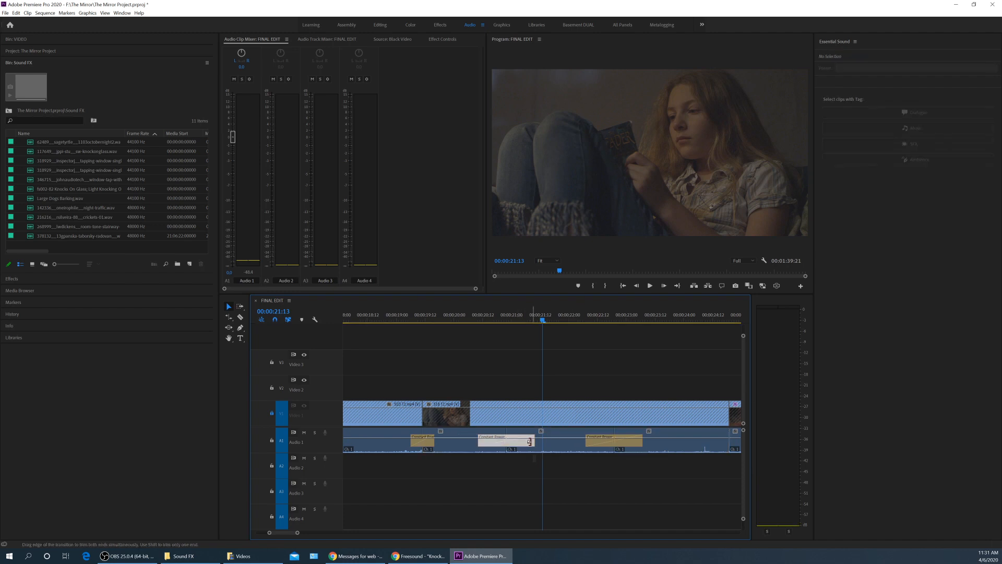
left_click(641, 444)
left_click_drag(637, 441, 620, 441)
Step: Play the sequence from about 00:00:20:09 to 00:00:29:23 to check the shortened crossfades and the Audio 1 clip after them
left_click(475, 317)
key("space")
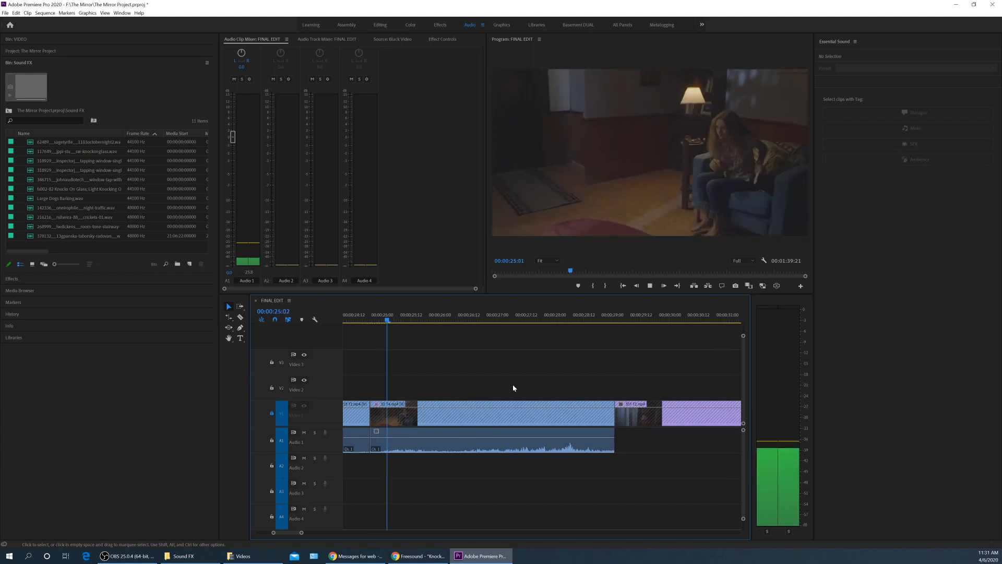
key("space")
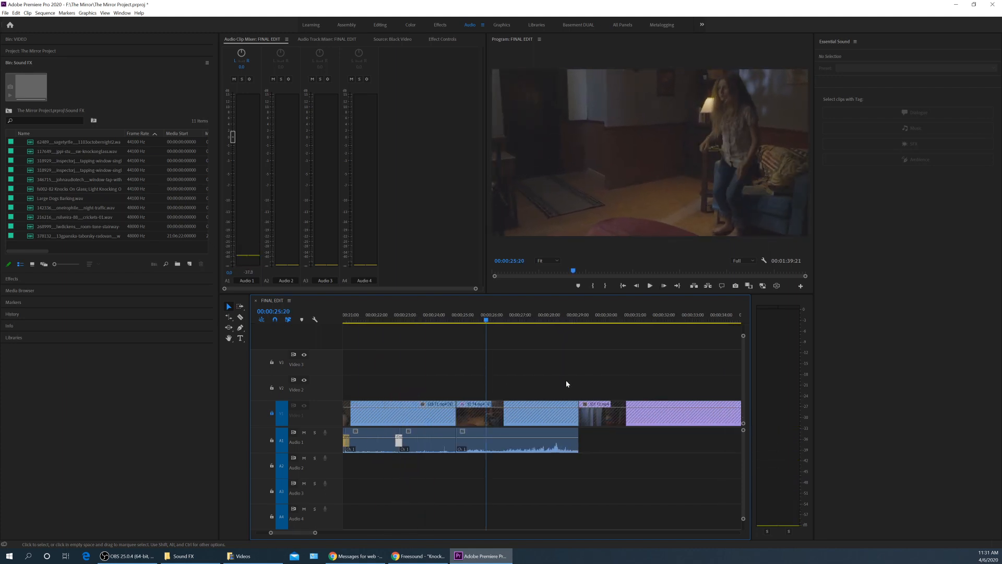
key("space")
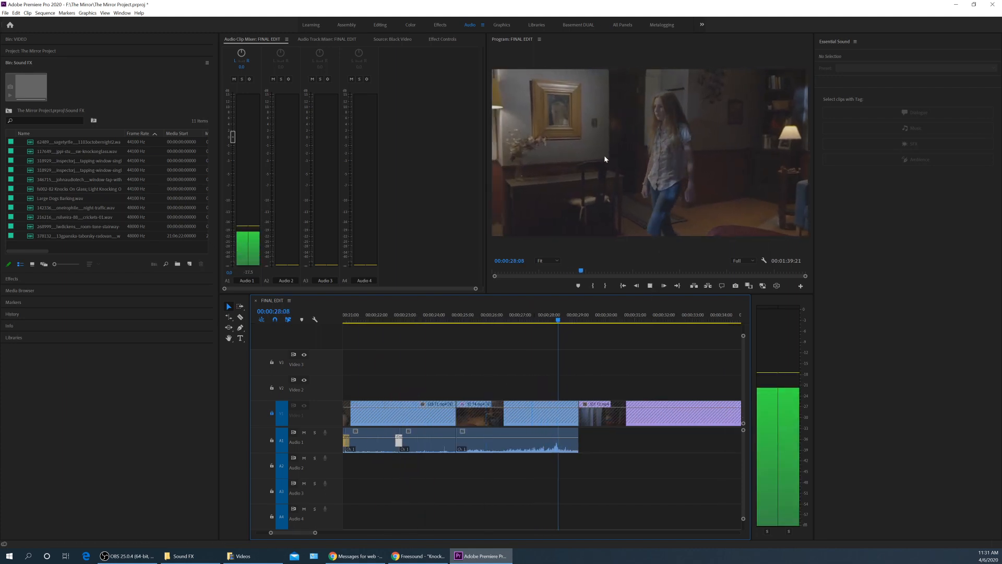
key("space")
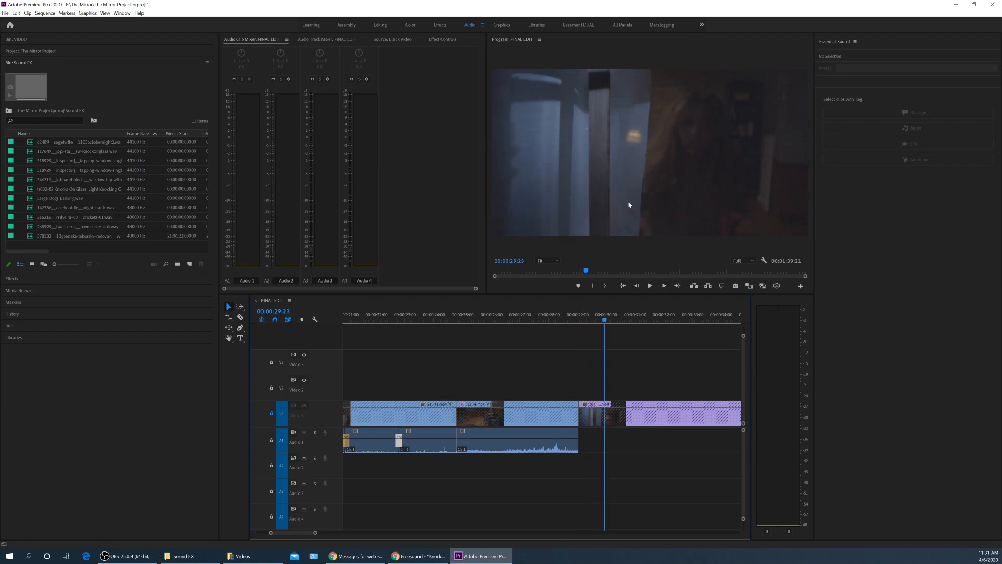
Step: Play on from 00:00:29:23 across the empty stretch of Audio 1 to about 00:00:38:21
key("minus")
key("space")
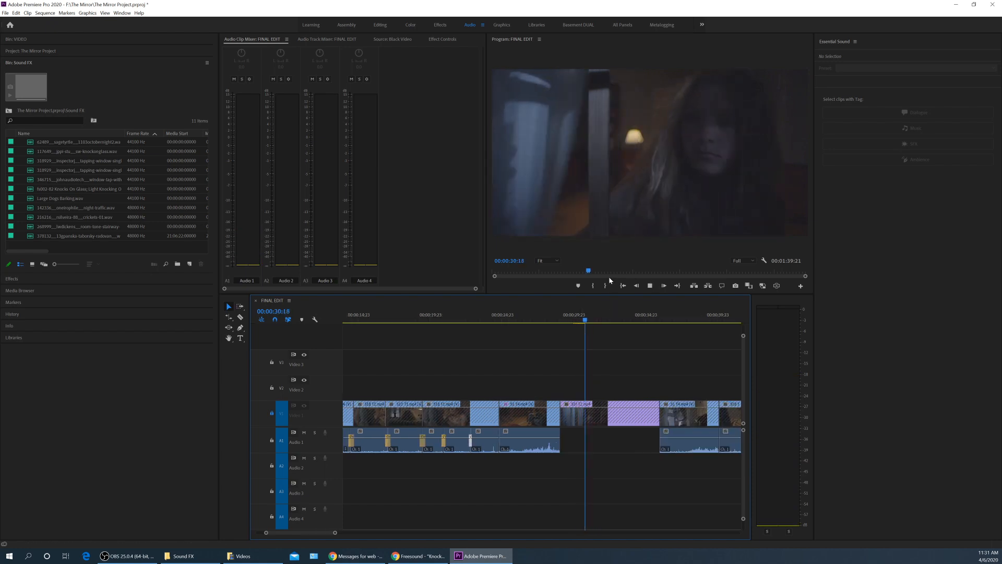
key("space")
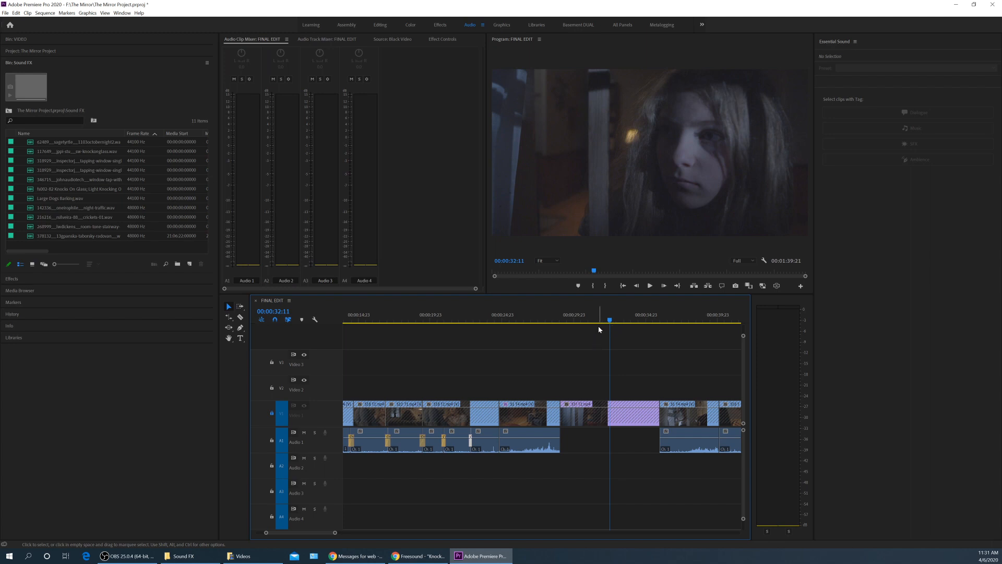
key("minus")
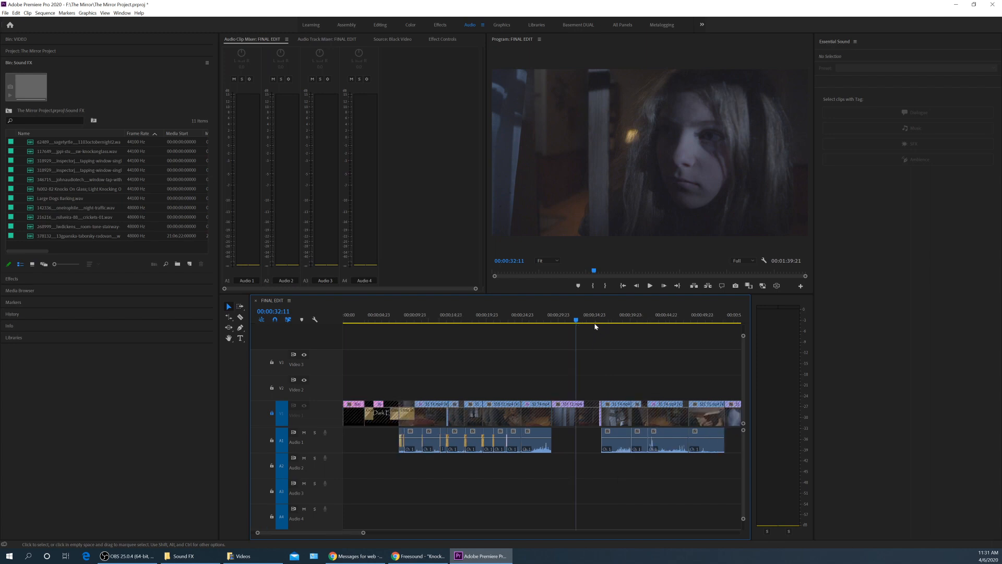
key("space")
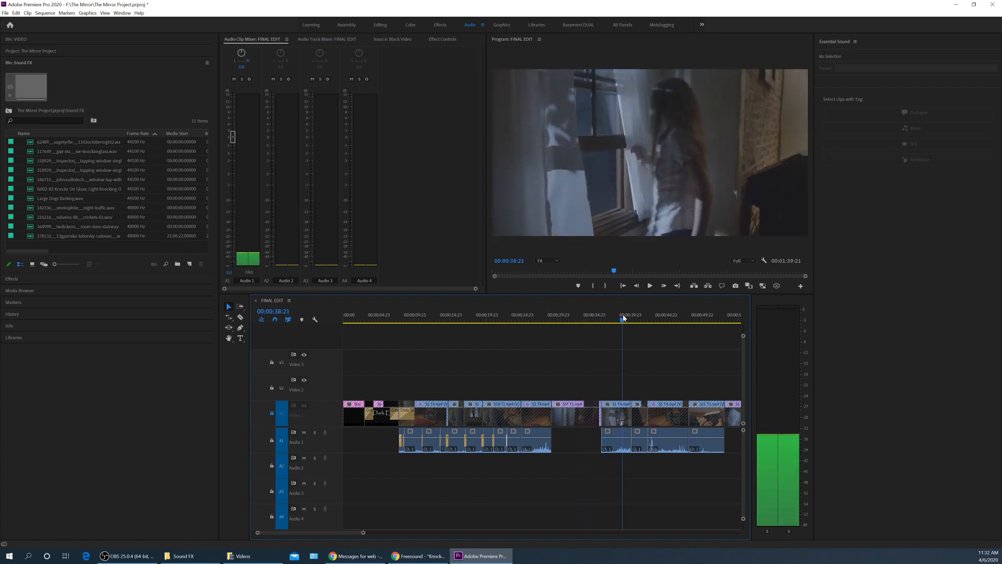
Step: Replay the last Audio 1 clip before the empty stretch and the cut leading into it, and park the playhead at 00:00:23:19
left_click(536, 320)
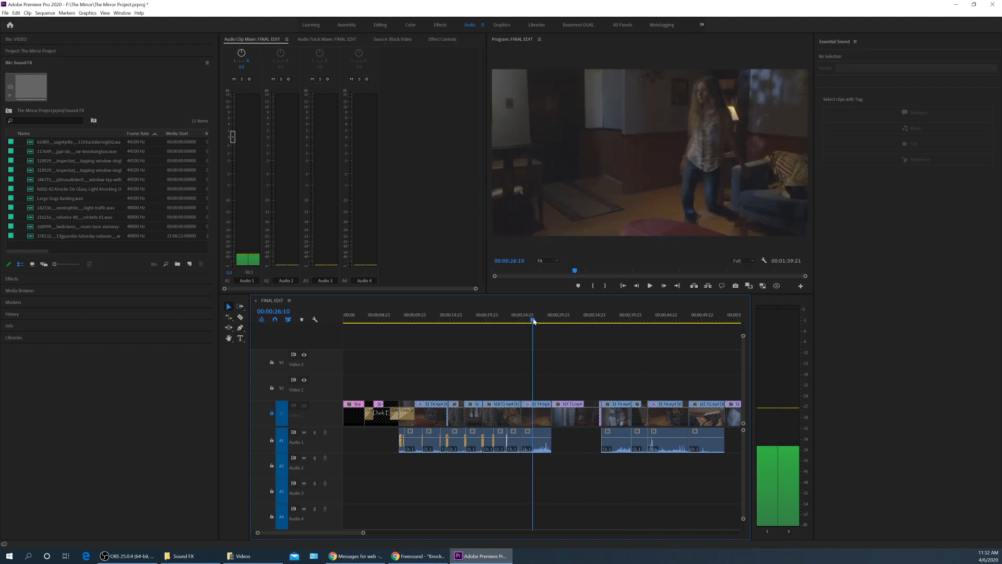
key("=")
key("=")
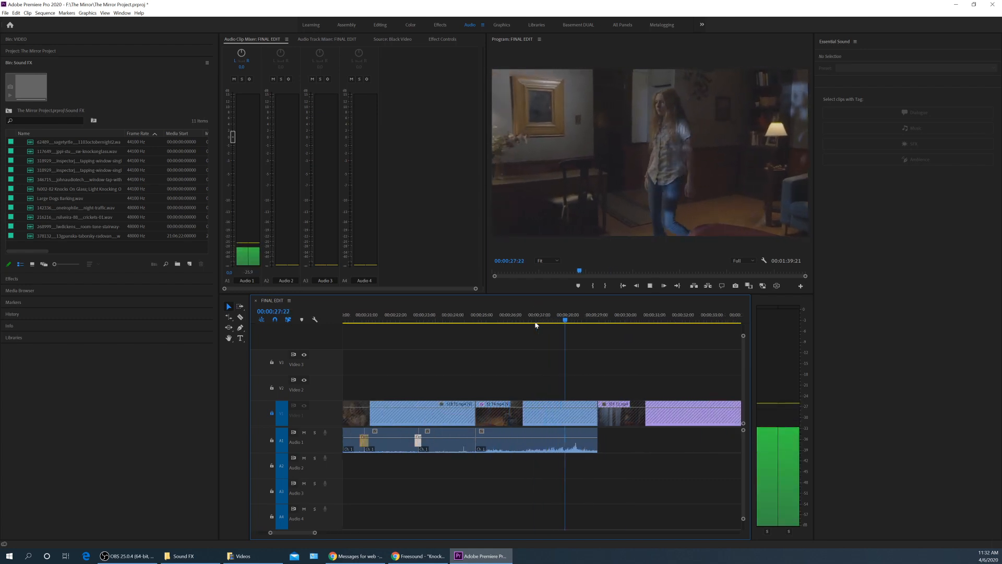
left_click(452, 318)
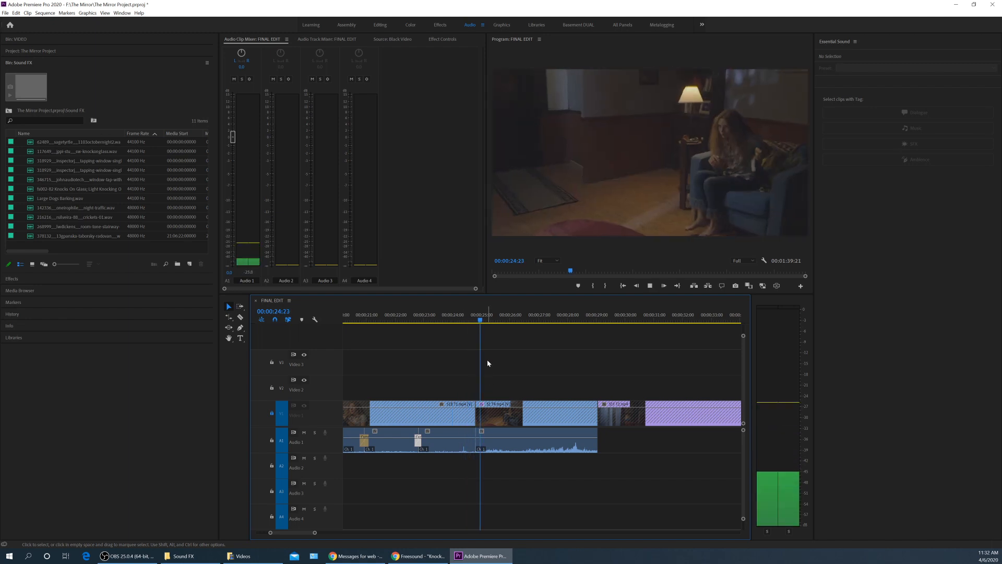
key("space")
left_click_drag(462, 314, 447, 317)
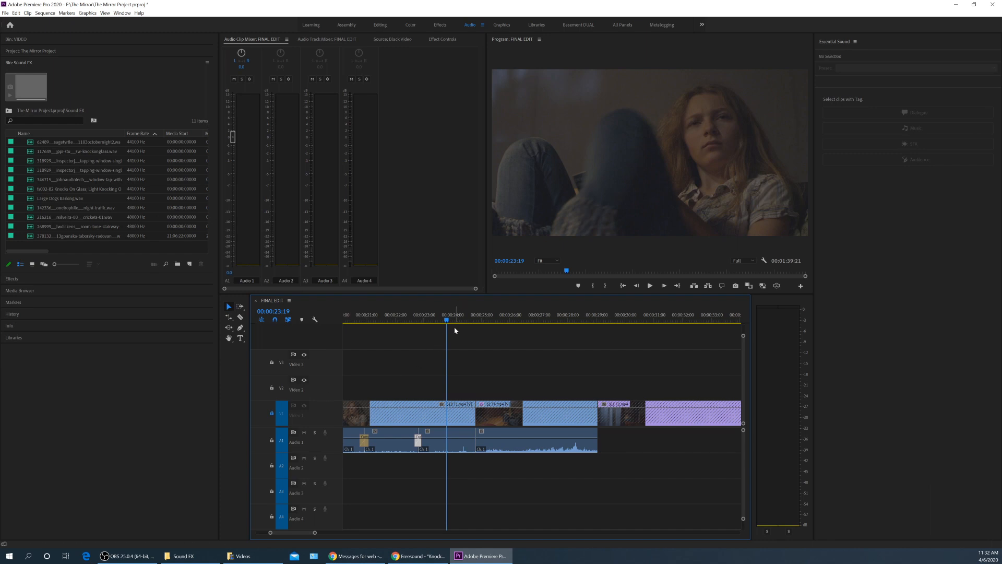
Step: Go to the Audio 1 group that starts just after 00:01:00:00 and play its first clip up to 00:01:02:14
key("backslash")
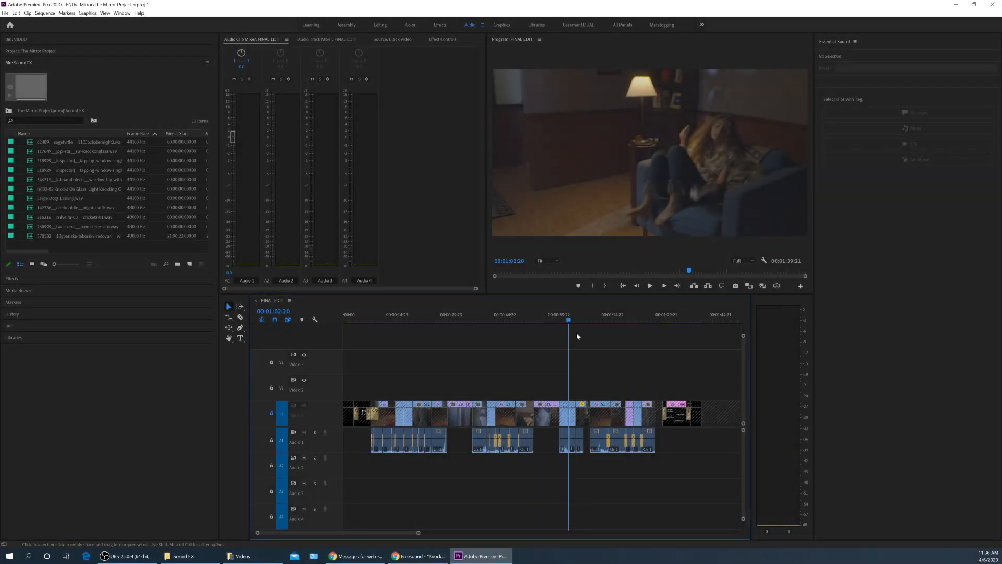
left_click(587, 317)
key("equal")
key("equal")
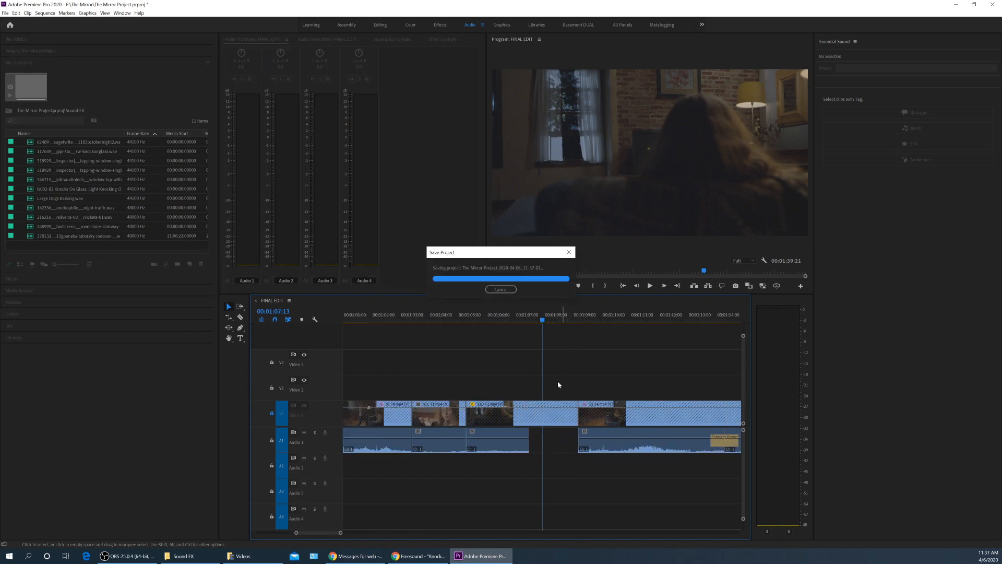
key("minus")
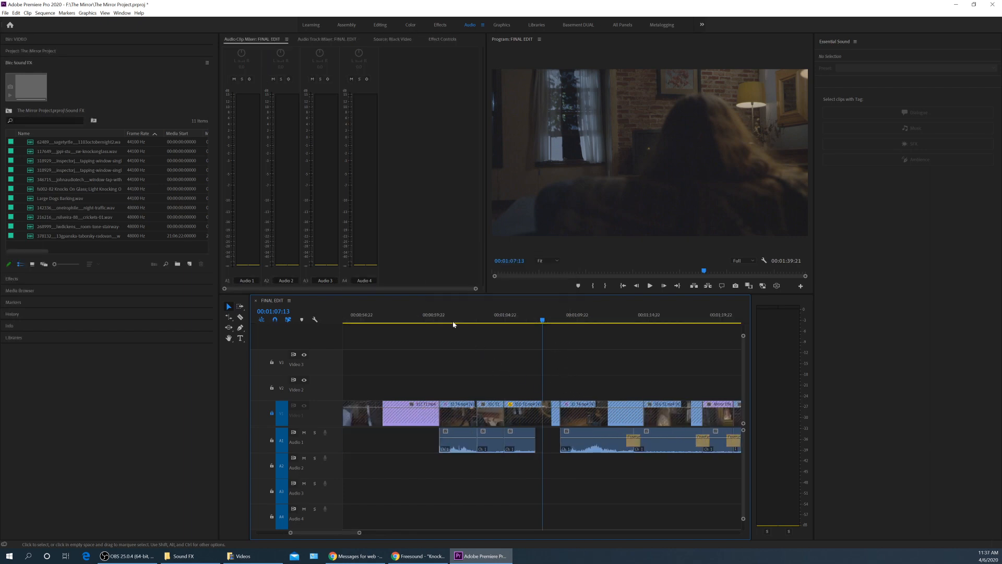
left_click(439, 316)
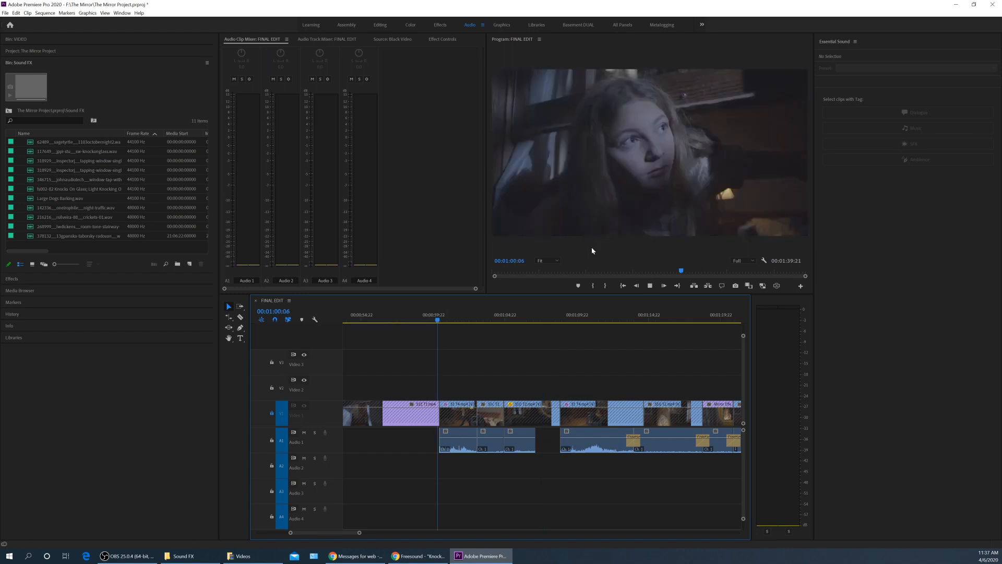
key("space")
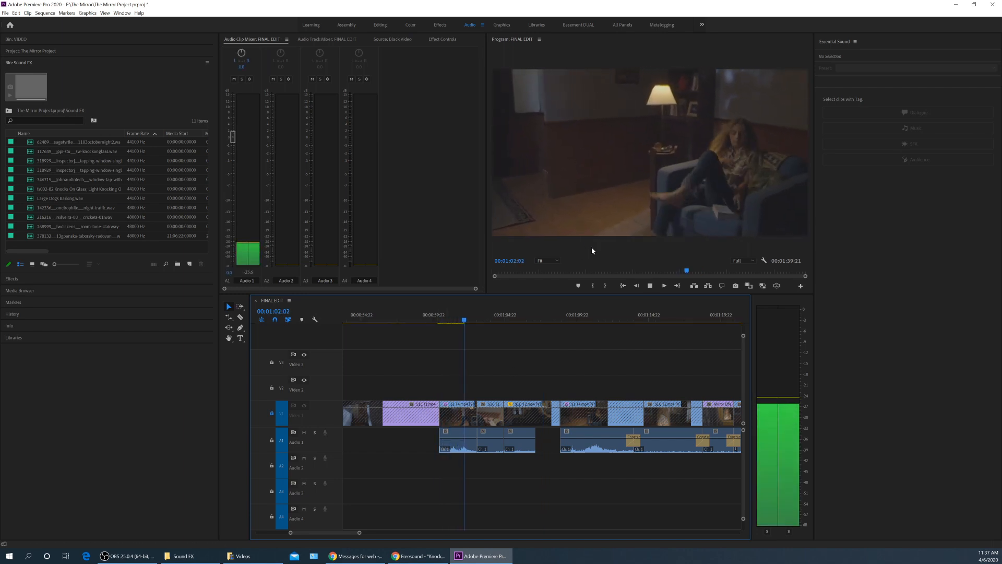
key("space")
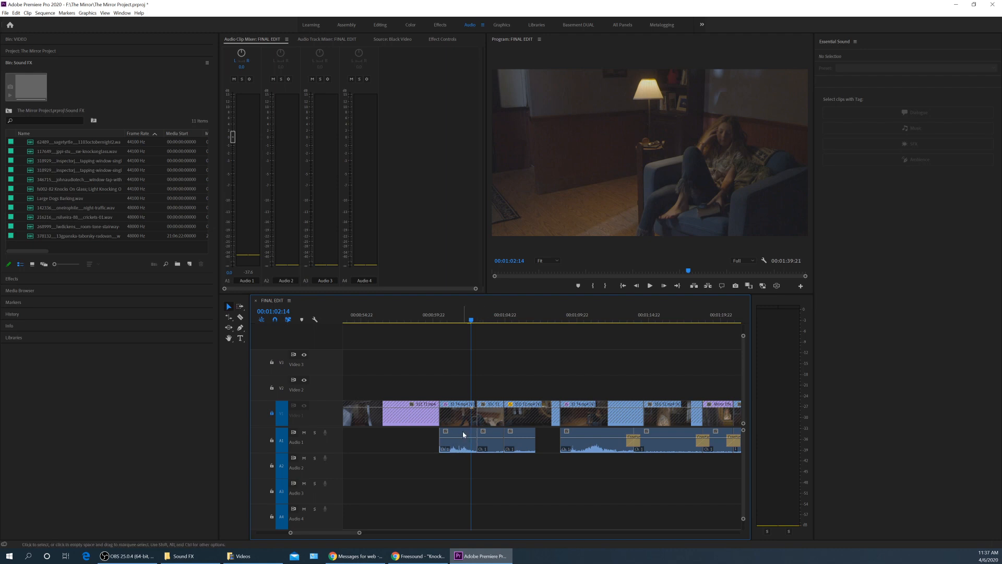
Step: Delete the Audio 1 clip starting at about 00:01:00:09 and extend the following clip's start back over the space it occupied
left_click(459, 435)
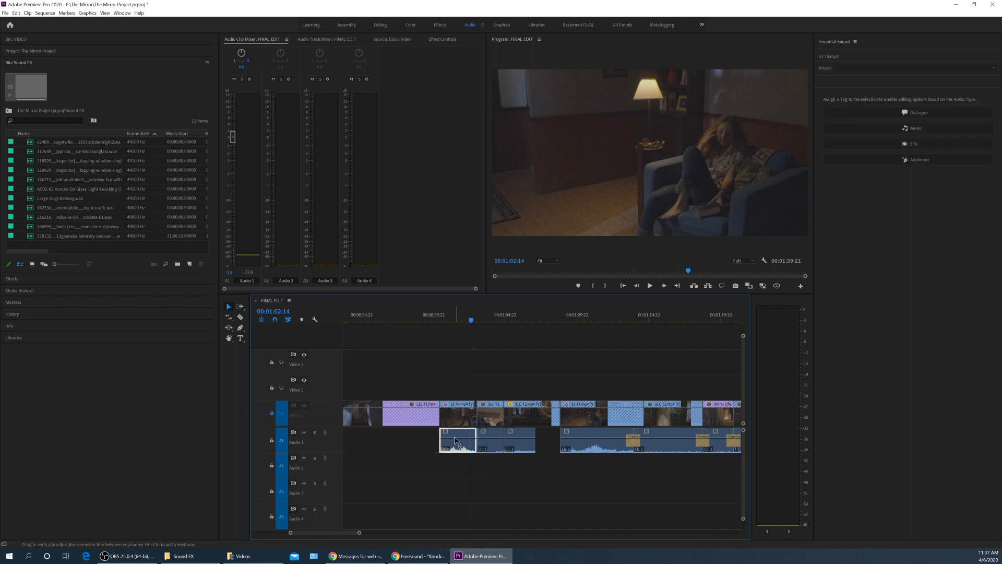
key("Delete")
key("=")
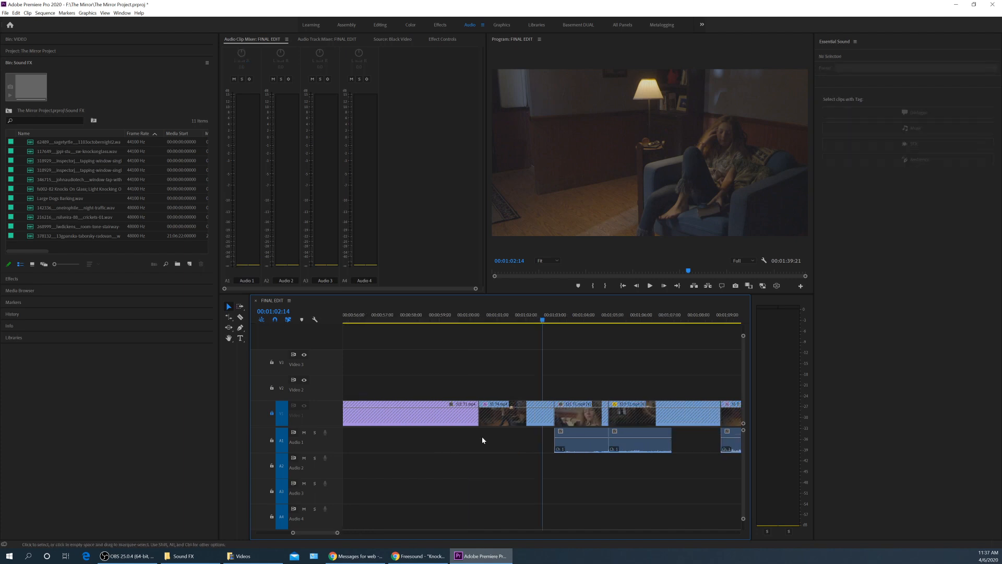
left_click_drag(555, 436, 475, 433)
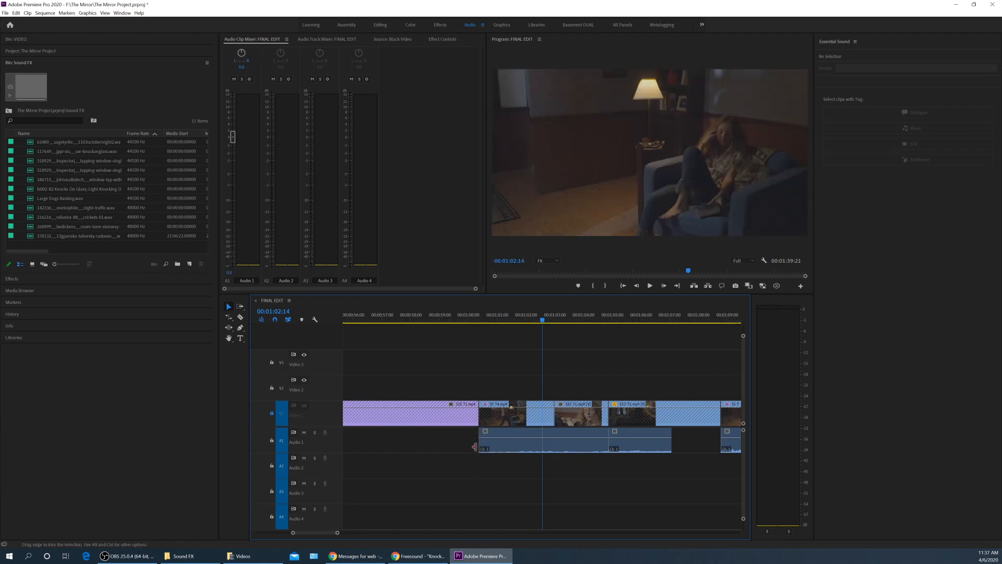
Step: Play the extended Audio 1 clip from 00:01:00:04 to 00:01:03:10 to listen for noise
left_click(472, 320)
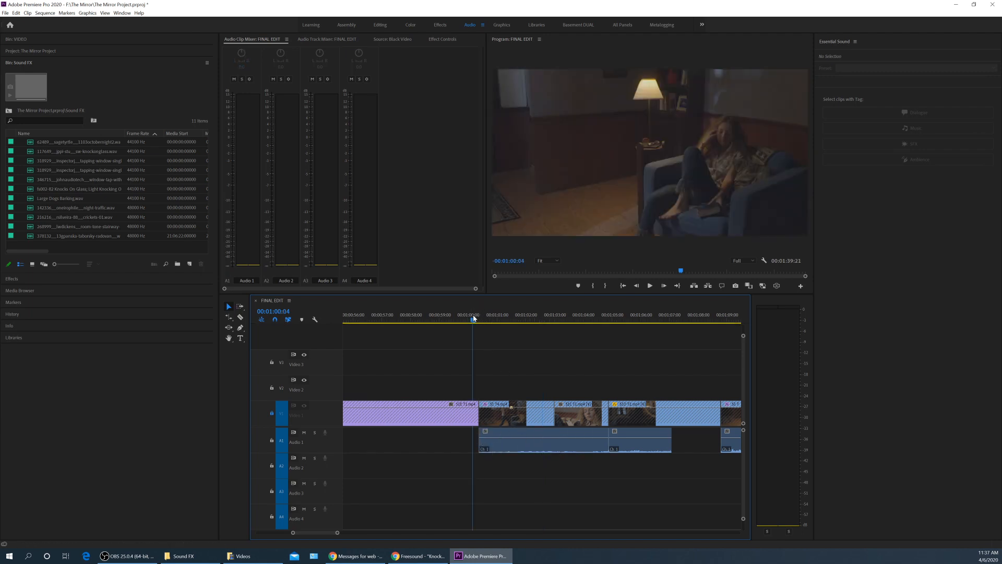
key("space")
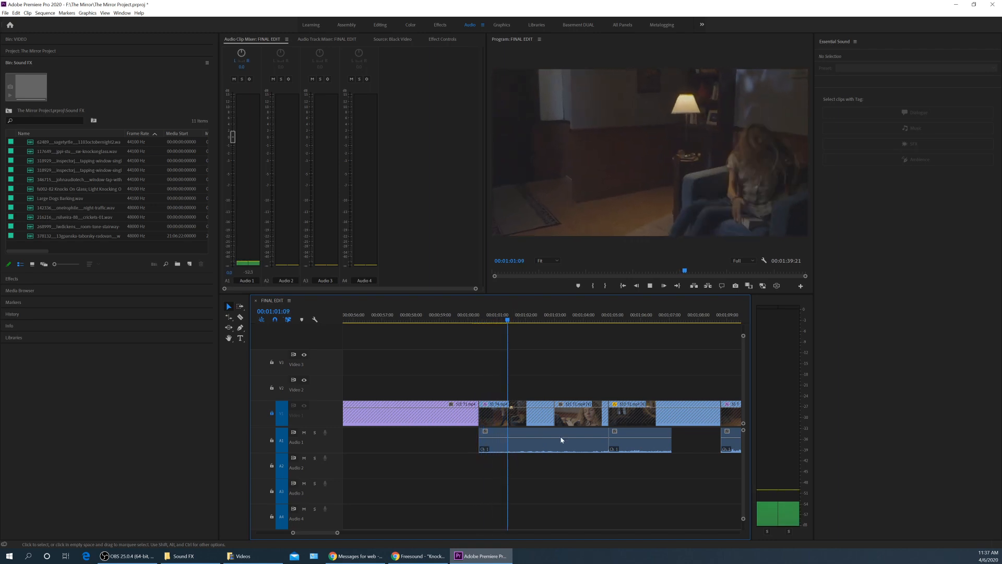
key("space")
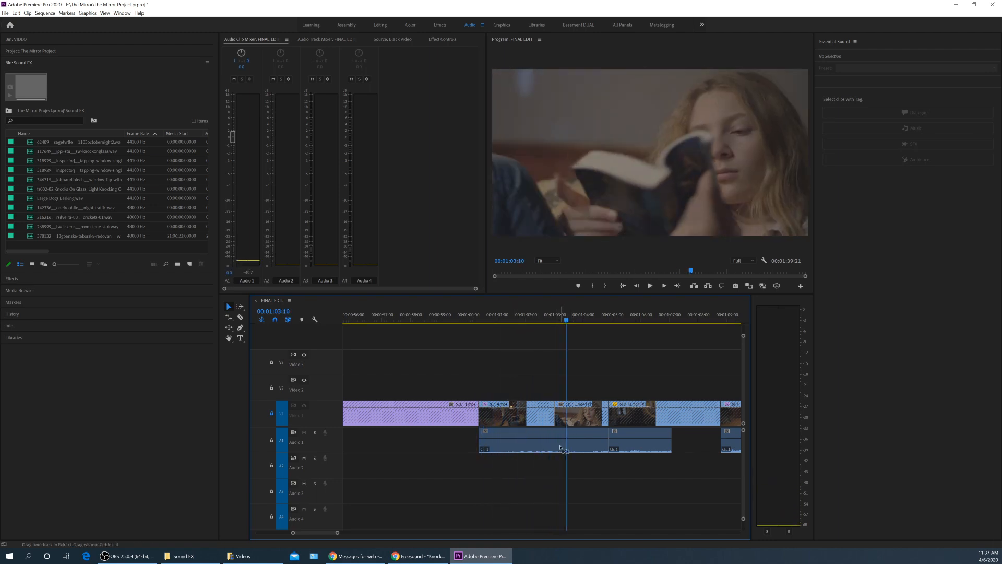
Step: Delete the extended Audio 1 clip and stretch the next clip's start back to about 00:01:00:09 in its place
mouse_move(479, 442)
left_mouse_down()
mouse_move(555, 444)
mouse_move(479, 441)
left_mouse_up()
left_click(588, 448)
key("Delete")
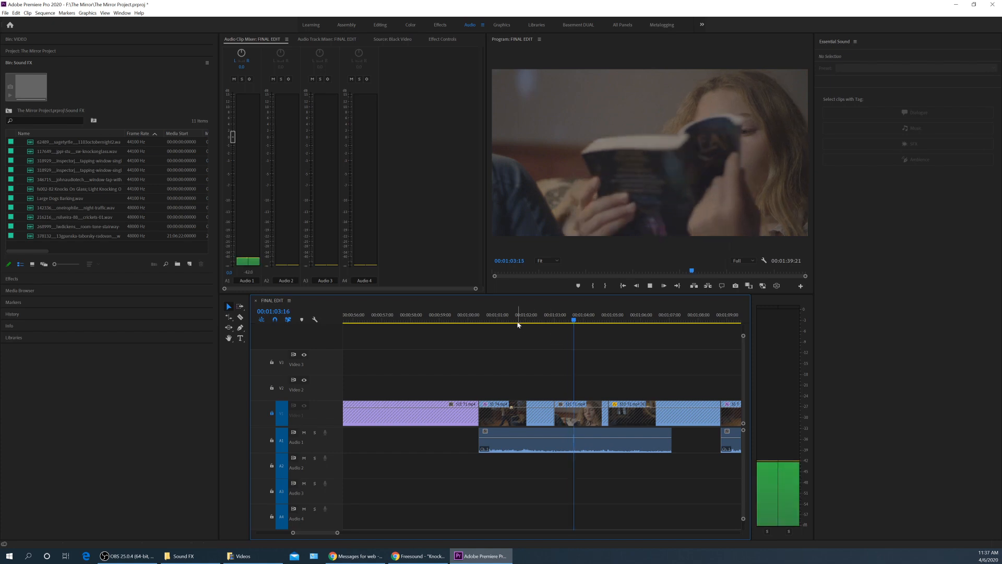
Step: Play the single stretched Audio 1 clip from about 00:01:00:13 to 00:01:06:00 to check its background sound
left_click(483, 320)
key("space")
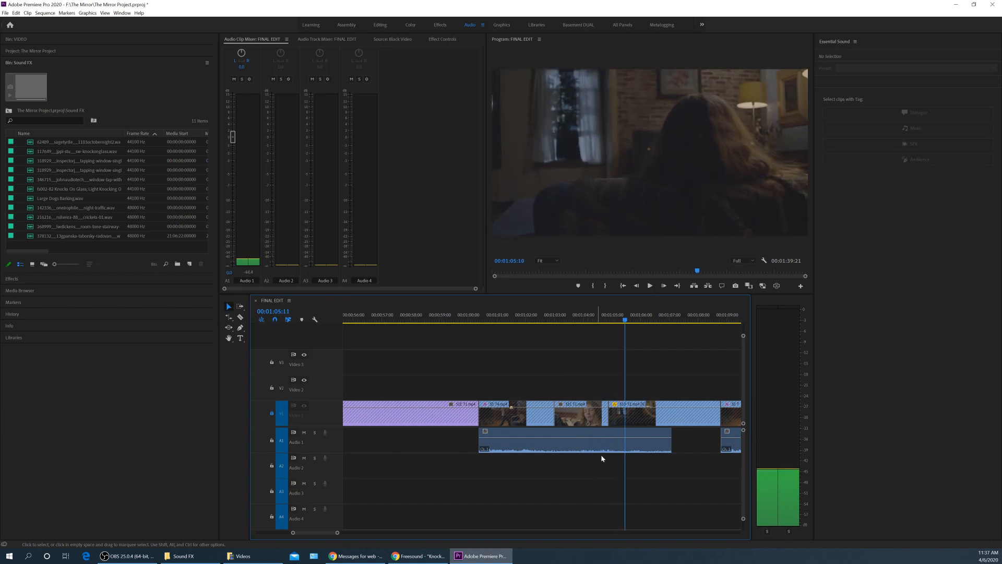
key("space")
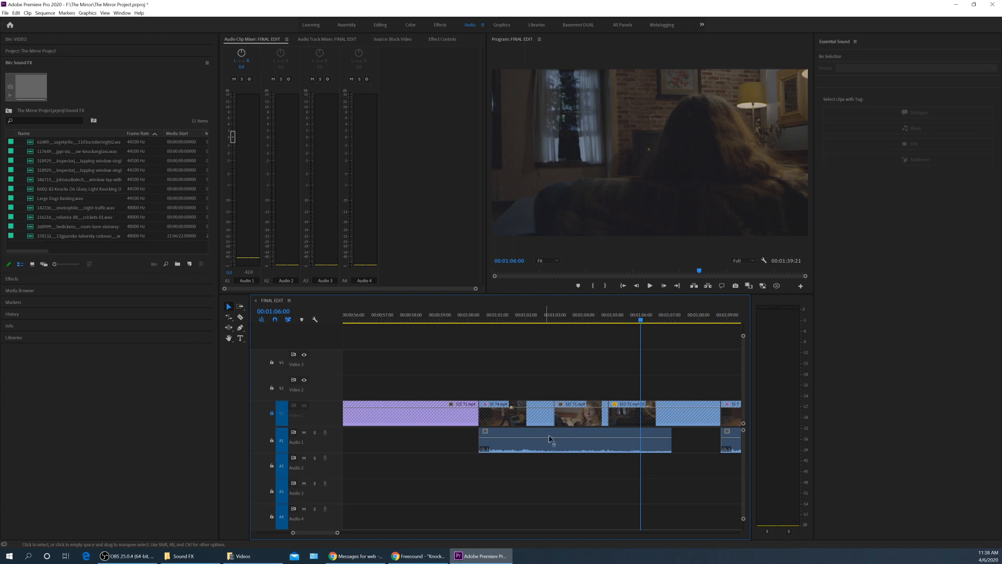
left_click(580, 444)
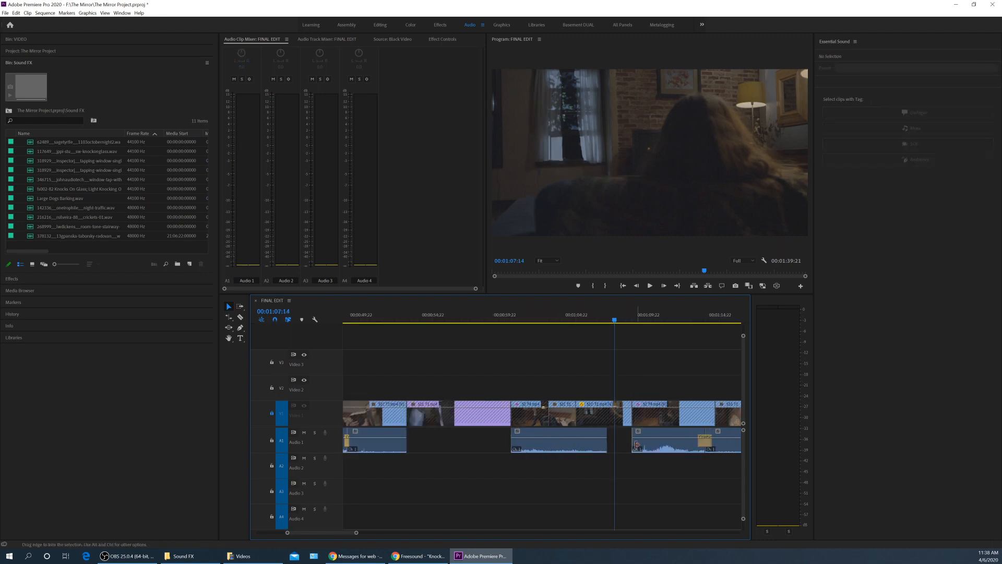
Step: Try to fill the Audio 1 gap around 00:01:07:14 by extending the following clip's start back, and play the result
left_click_drag(630, 448, 603, 449)
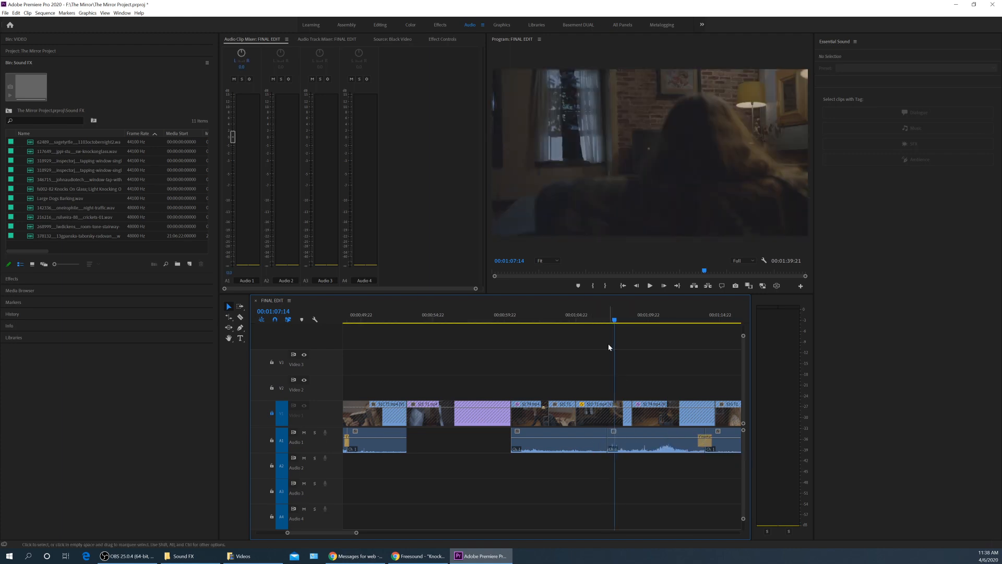
left_click(603, 316)
key("space")
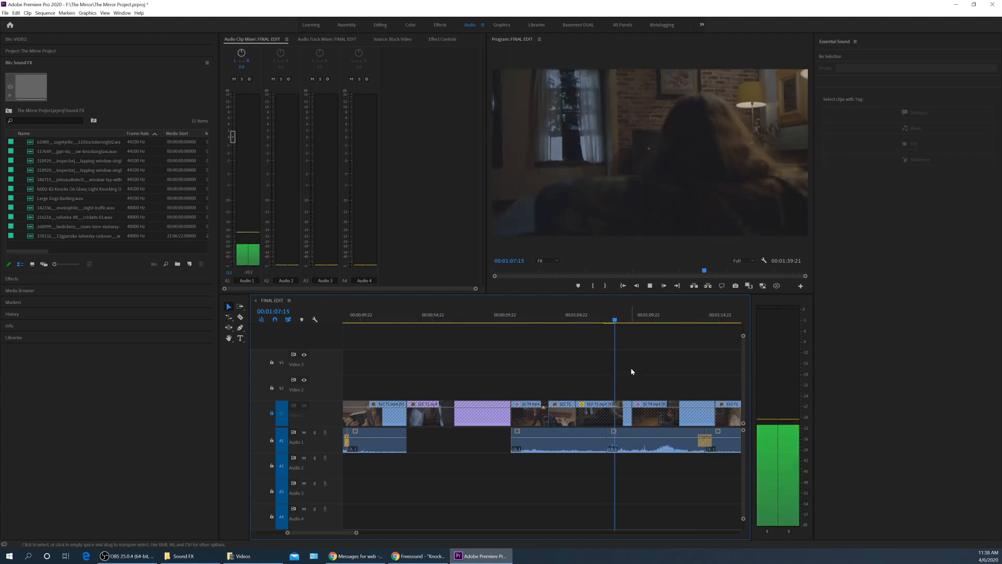
key("space")
key("ctrl+z")
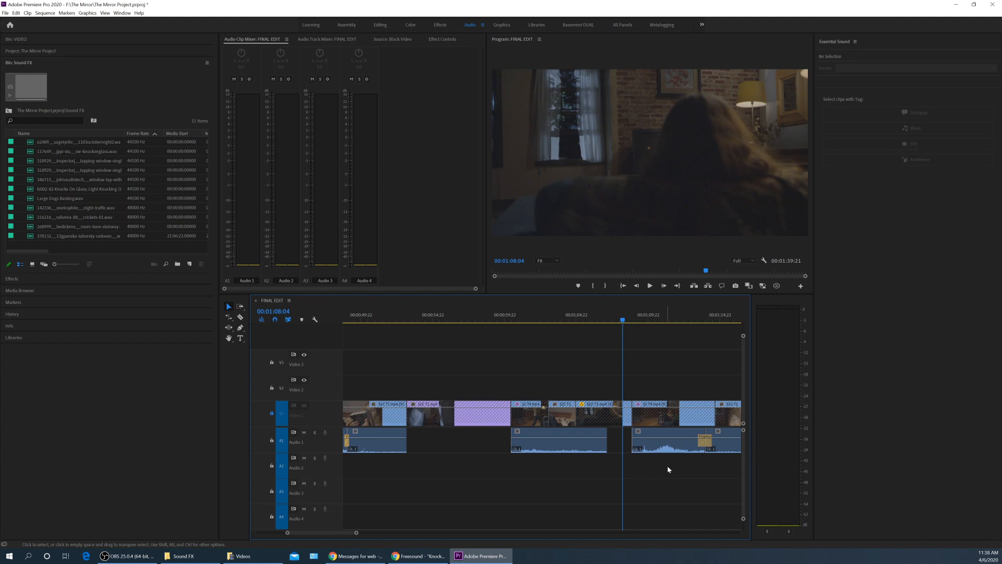
Step: Copy the short room-tone clip at about 00:01:19:22 into the Audio 1 gap from about 00:01:07:02 to 00:01:08:18
key("minus")
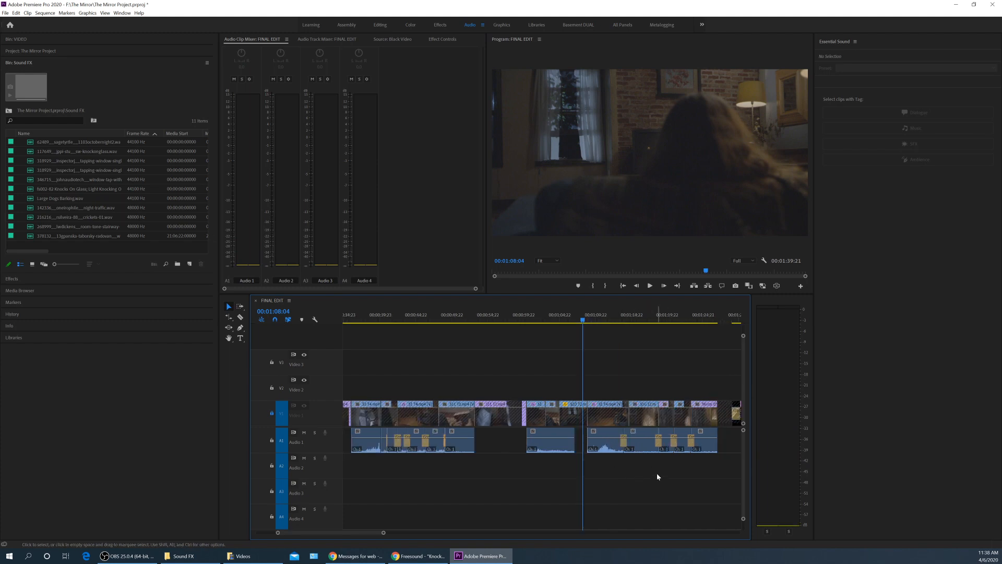
left_click(666, 447)
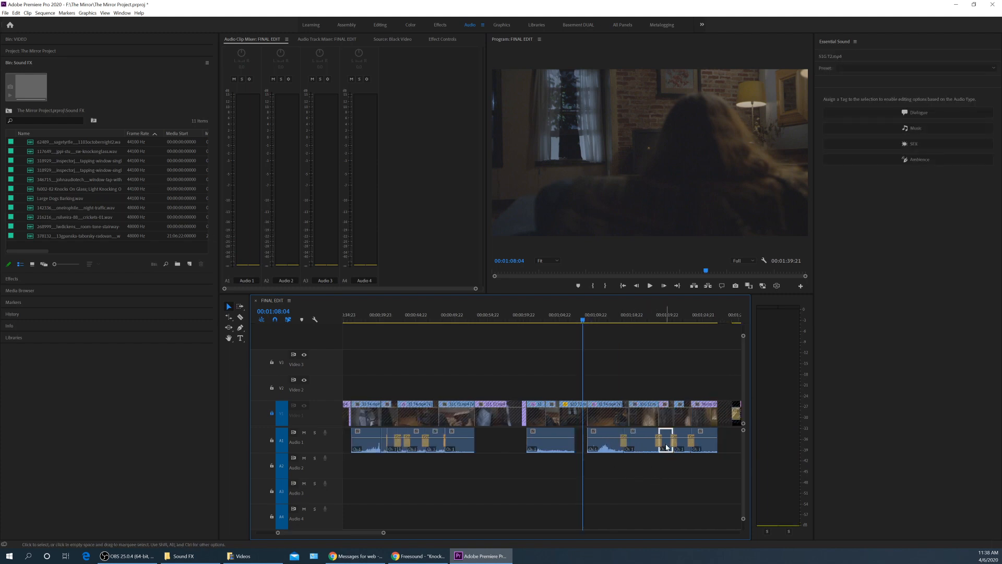
left_click_drag(667, 446, 576, 466)
key("equal")
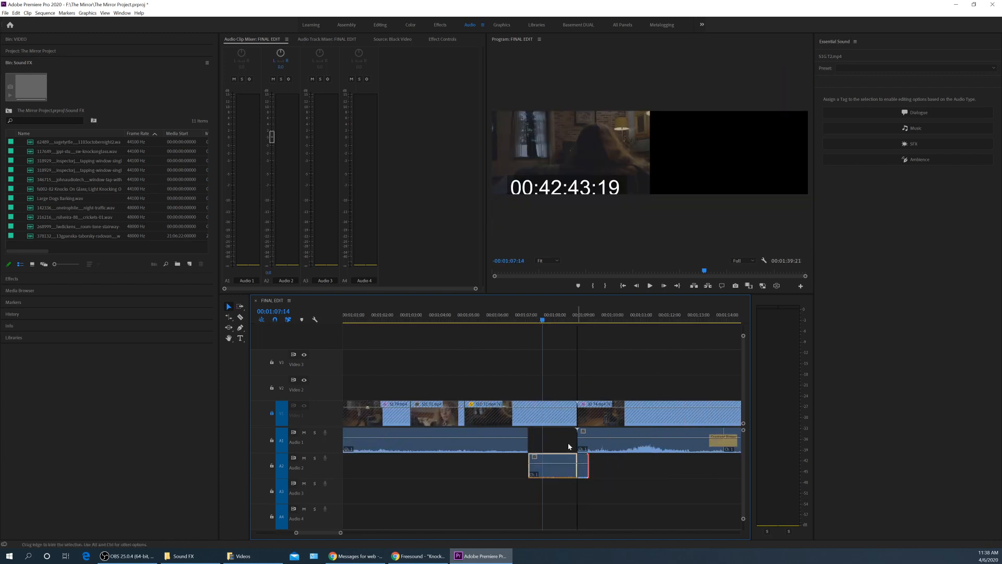
key("alt+Up")
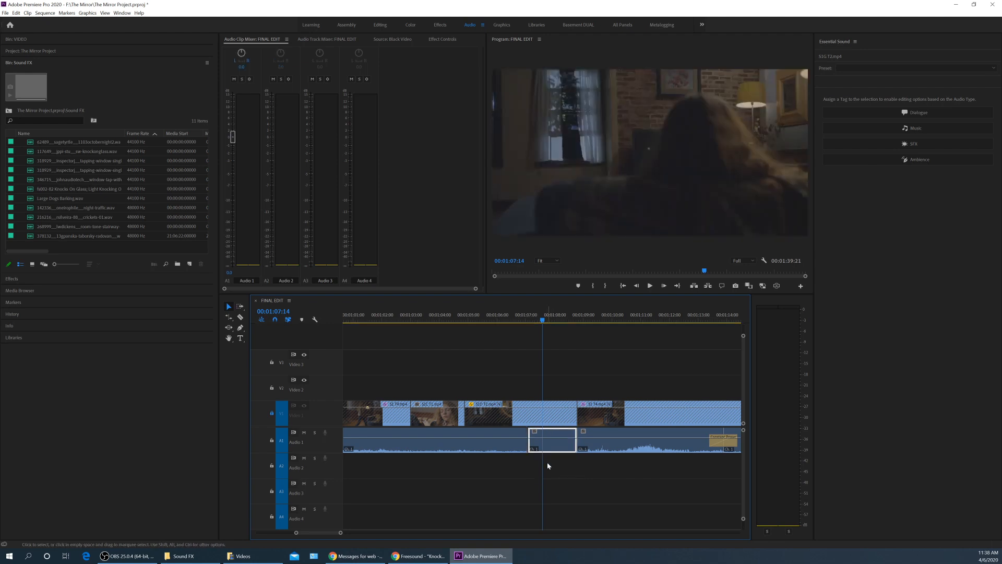
Step: Apply the default Constant Power transitions to the room-tone fill and the Audio 1 clips on both sides of it
left_click(525, 473)
left_click_drag(522, 468, 596, 444)
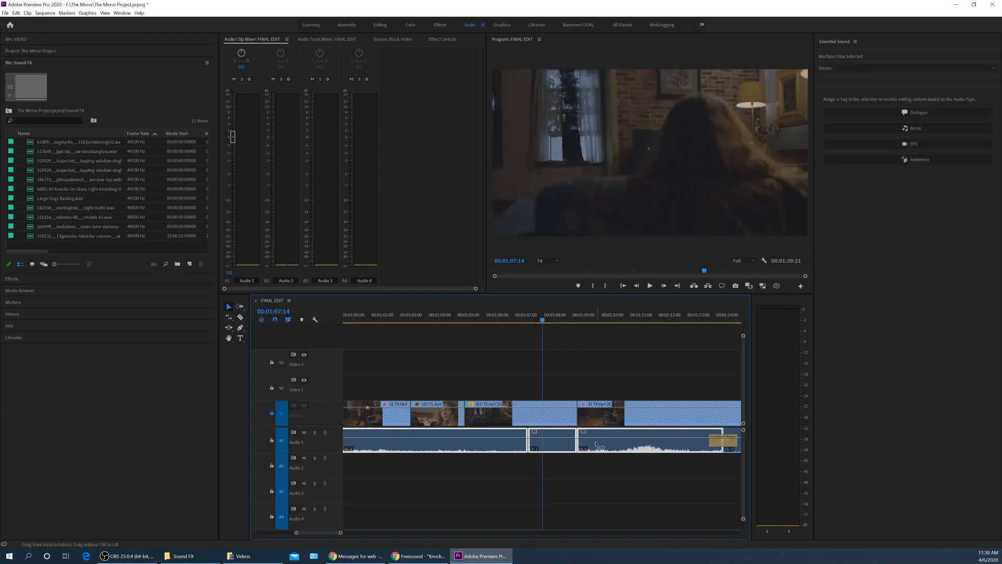
key("shift+d")
Step: Delete the Constant Power fade at the start of the Audio 1 clip group, at about 00:01:00:09
left_click(398, 315)
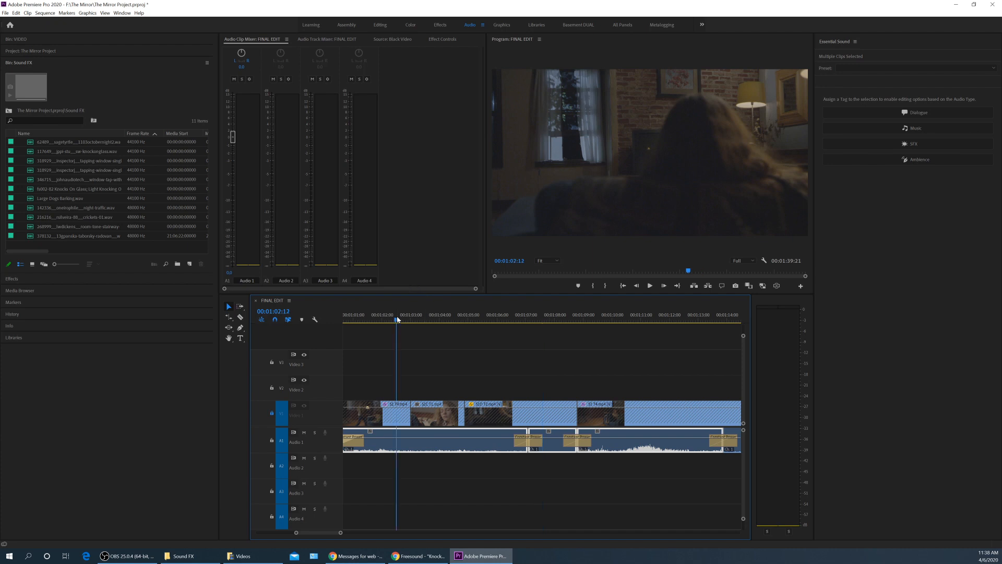
key("minus")
left_click(446, 441)
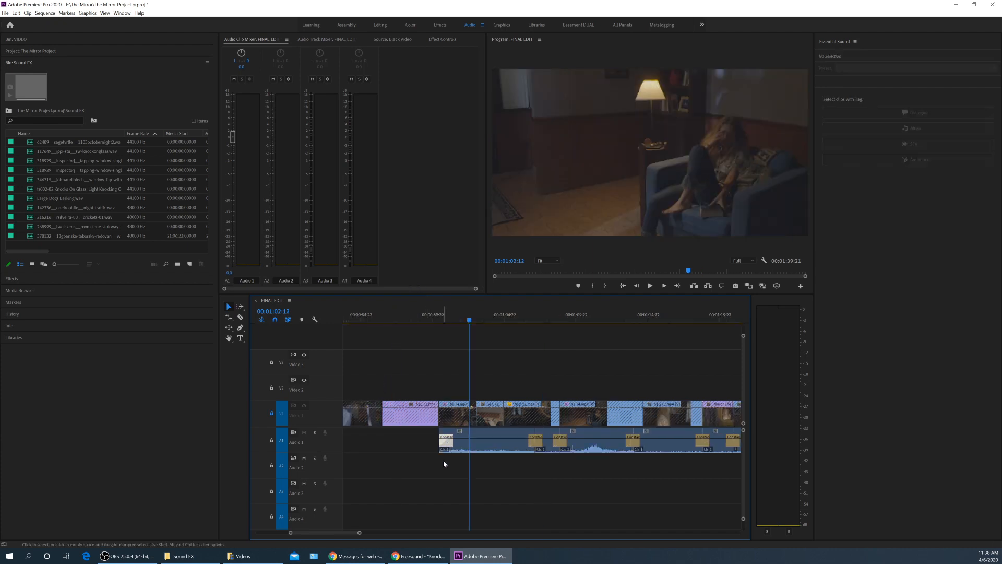
key("Delete")
Step: Shorten the Constant Power crossfade at about 00:01:07:02 to about 12 frames and play through both cuts around the room-tone fill
key("space")
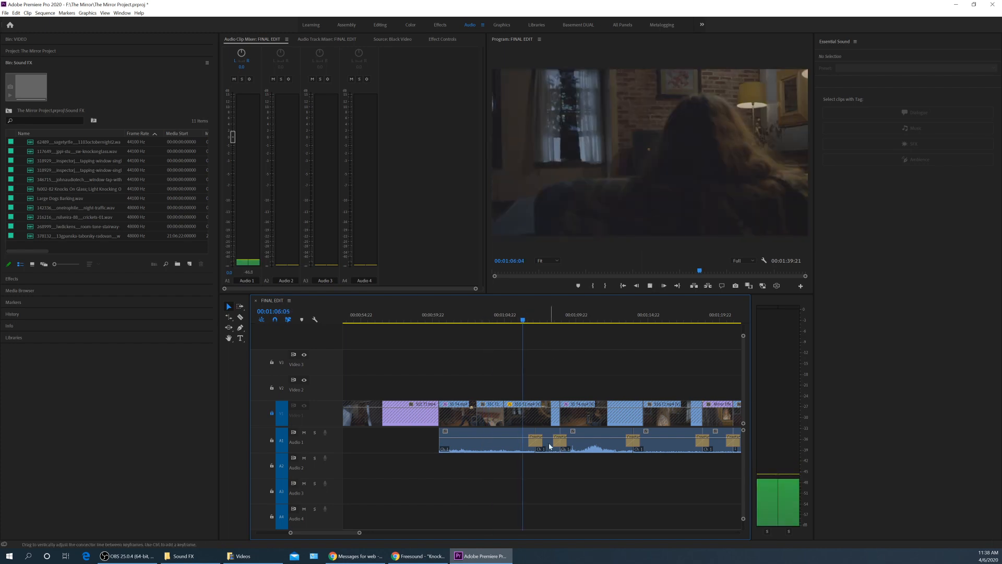
key("space")
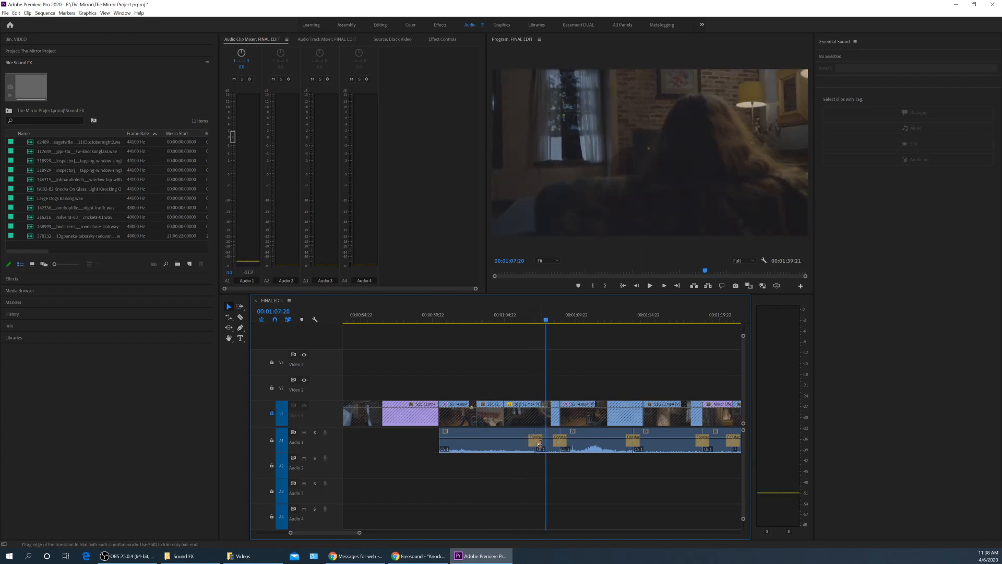
key("equal")
key("equal")
left_click_drag(527, 444, 513, 444)
key("space")
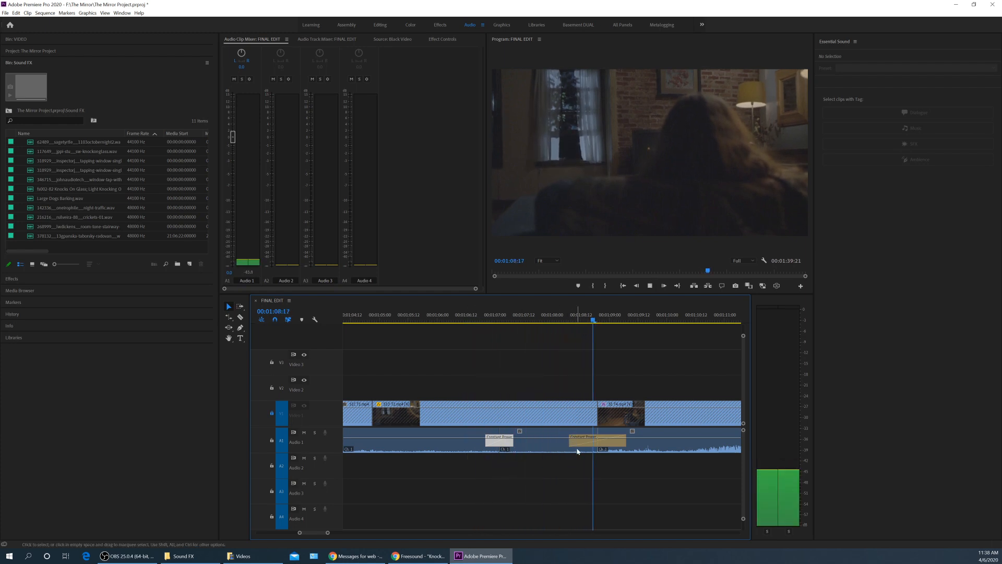
key("space")
Step: Widen the audio meters and play the sequence from about 00:01:02:16 to 00:01:04:11 to watch the room-tone level
key("backslash")
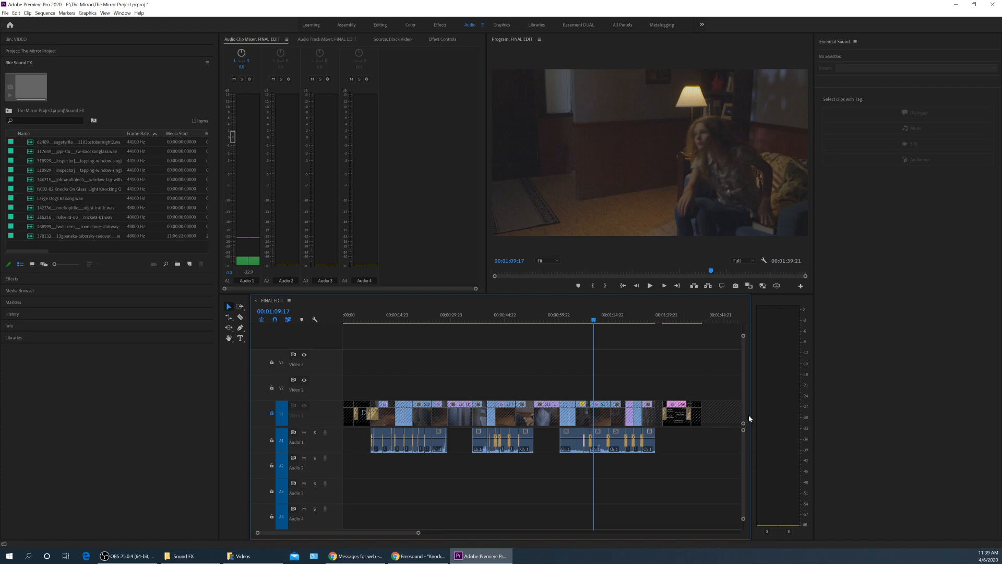
left_click_drag(750, 414, 727, 414)
left_click(572, 319)
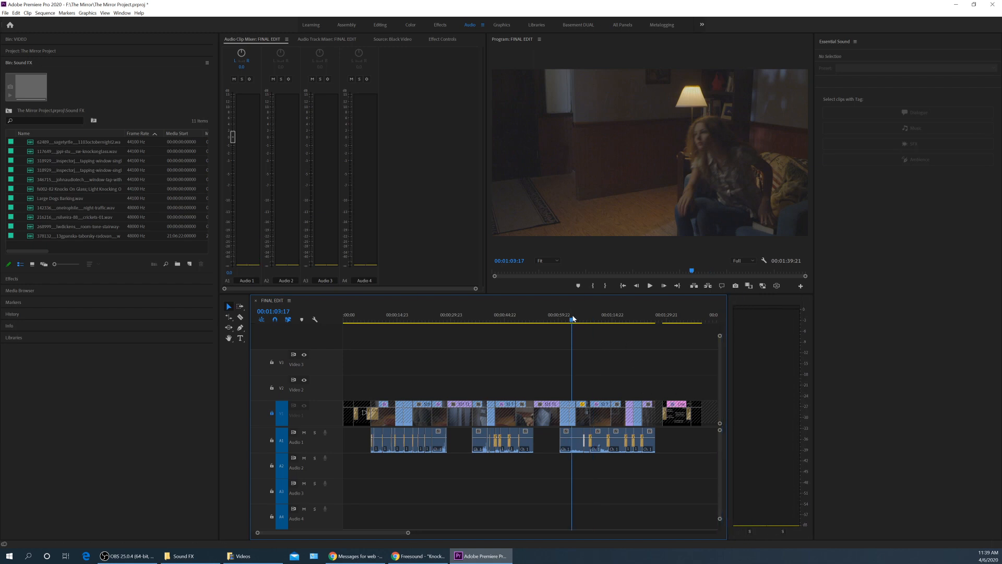
key("equal")
key("equal")
key("equal")
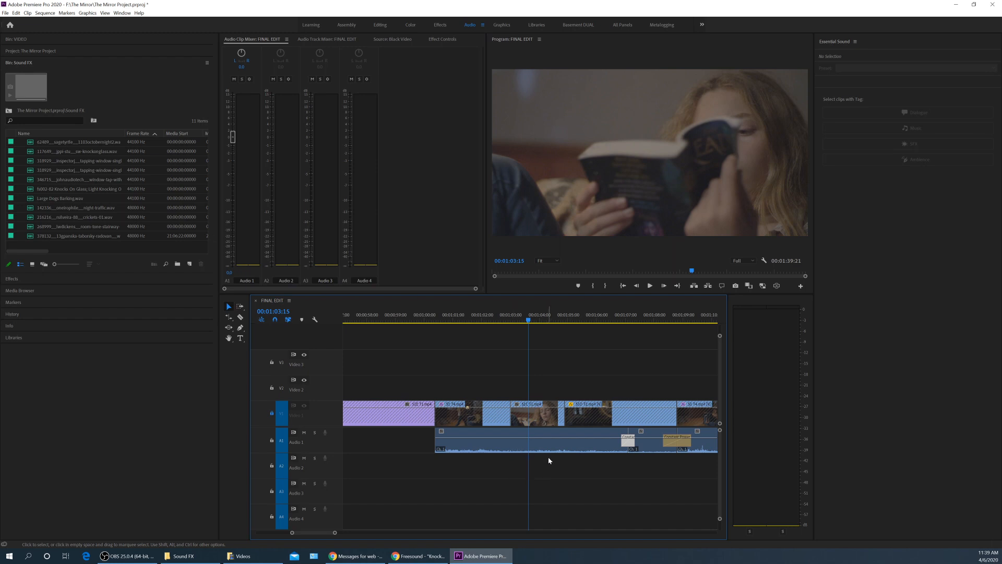
left_click(503, 321)
key("space")
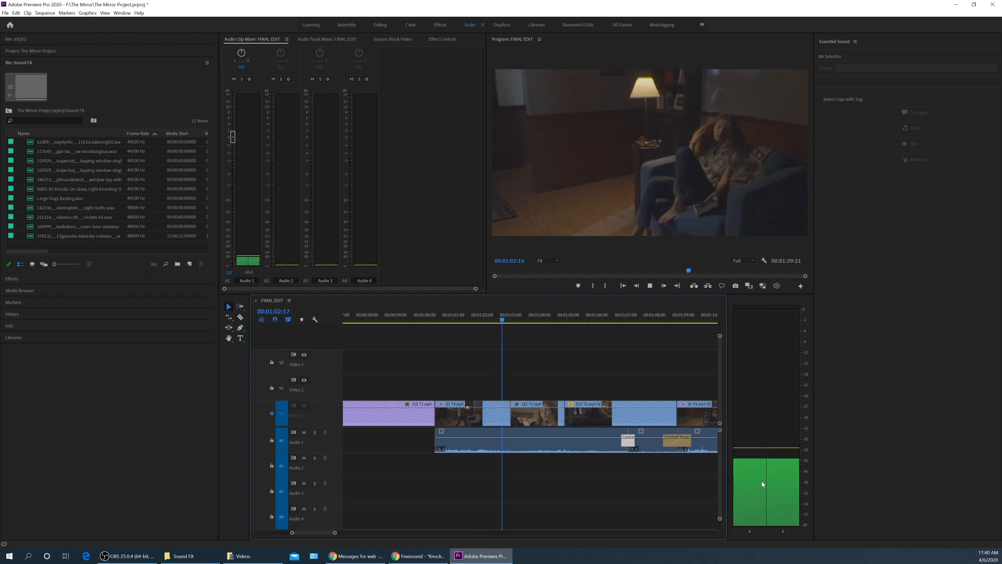
key("space")
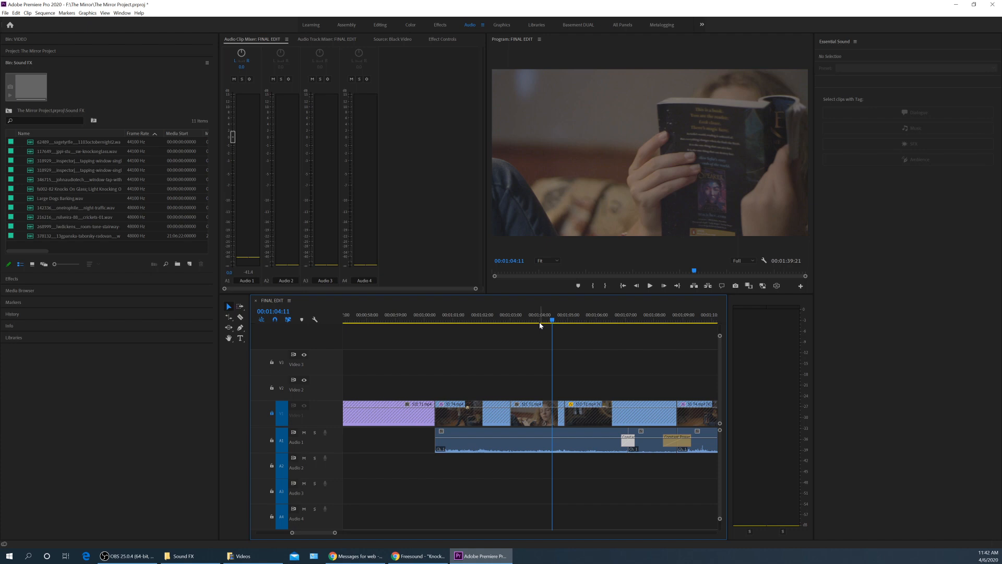
Step: Play the film's opening from 00:00:07:04 to 00:00:11:20 to check the room-tone level on the audio meters
key("backslash")
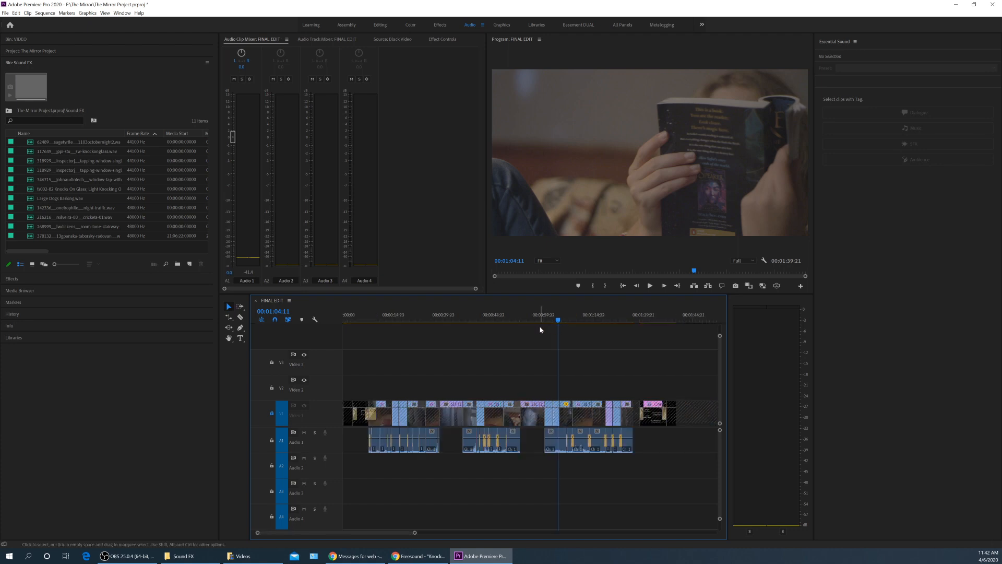
left_click_drag(493, 319, 367, 332)
key("equal")
key("equal")
key("equal")
key("equal")
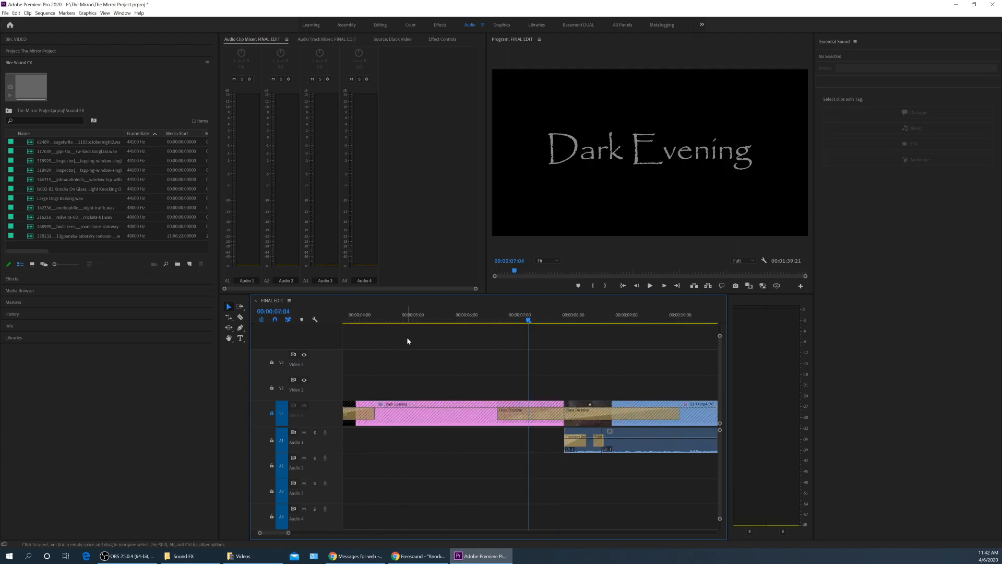
key("minus")
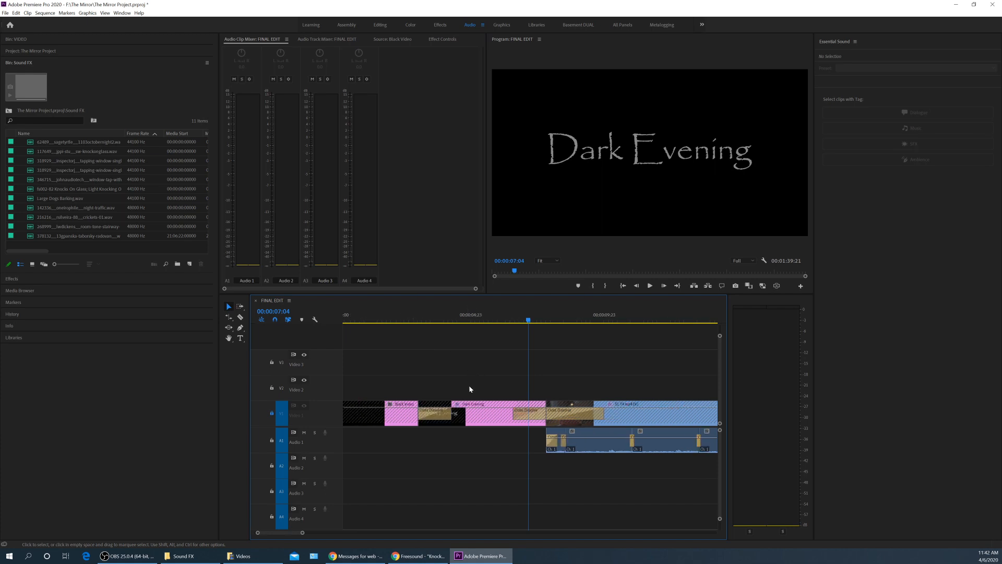
key("space")
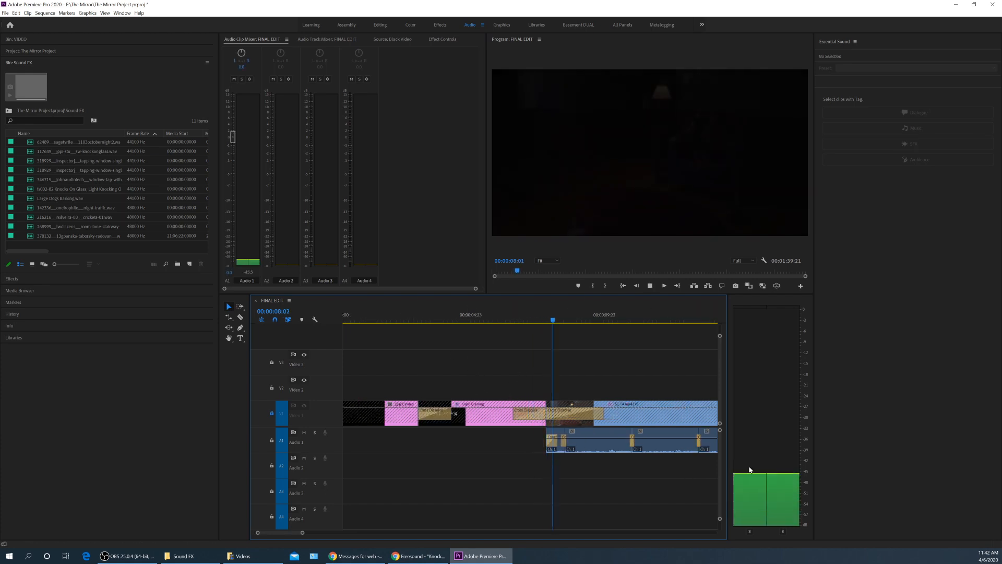
key("space")
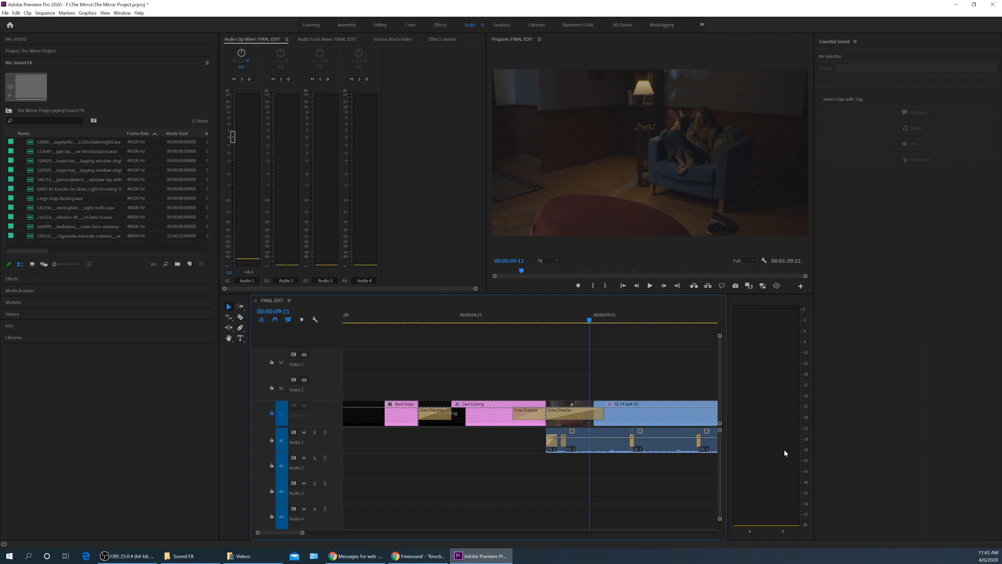
key("space")
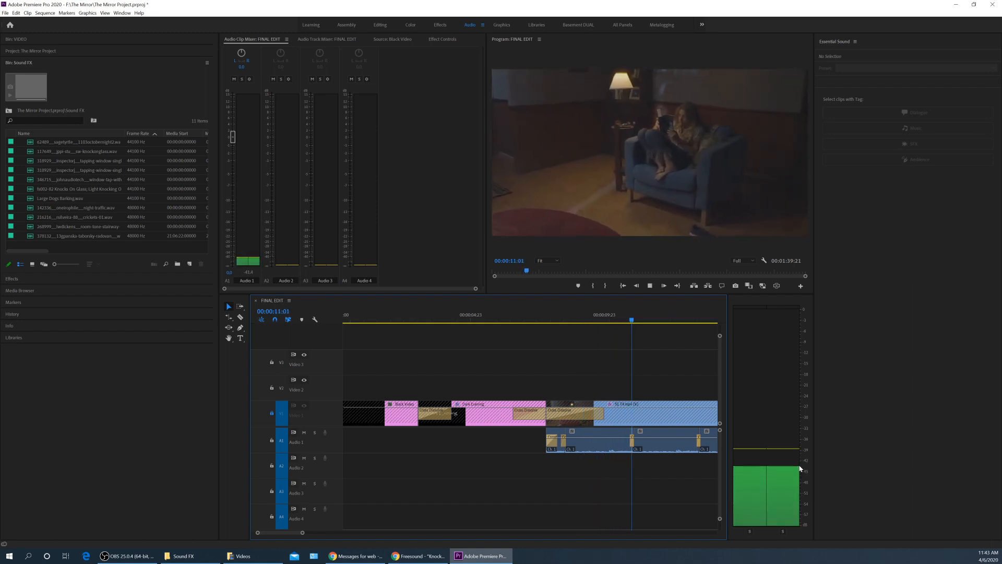
key("space")
Step: Replay the opening room tone from about 00:00:08:19 to 00:00:10:04
key("minus")
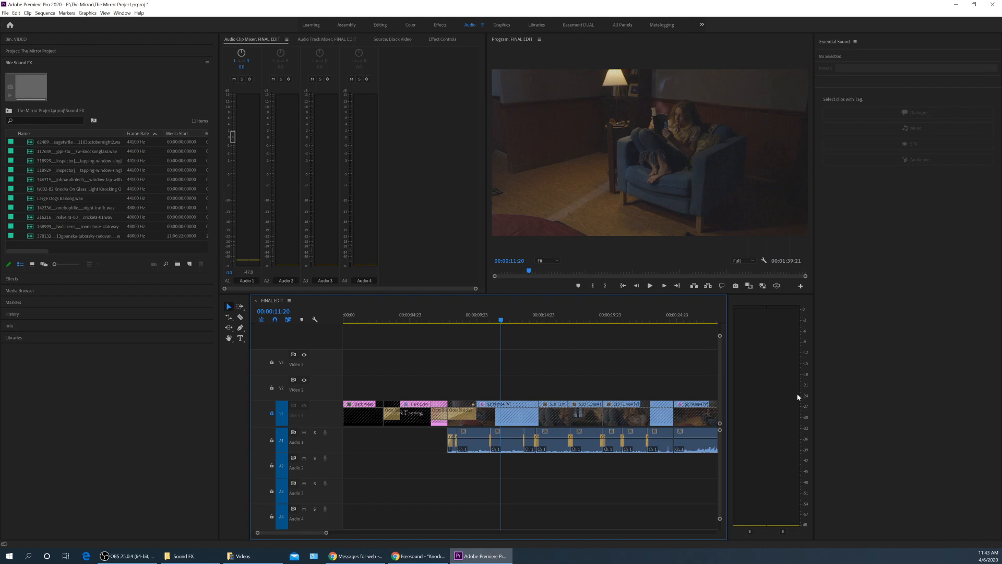
left_click(461, 316)
key("space")
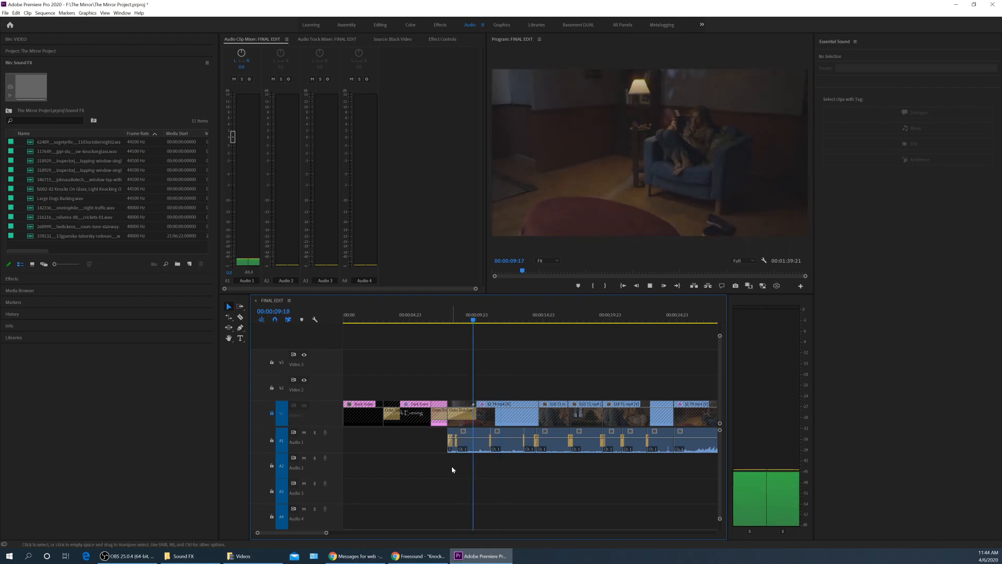
Step: Tag the opening Audio 1 clips up to about 00:00:24:16 as Ambience and show their Loudness options
left_click_drag(451, 463, 668, 448)
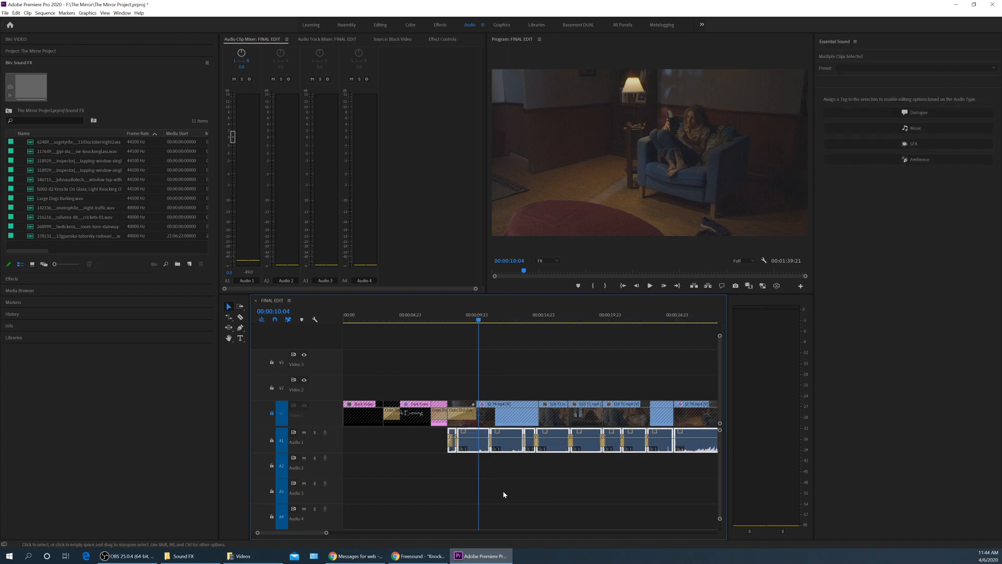
left_click_drag(444, 478, 664, 441)
left_click(866, 162)
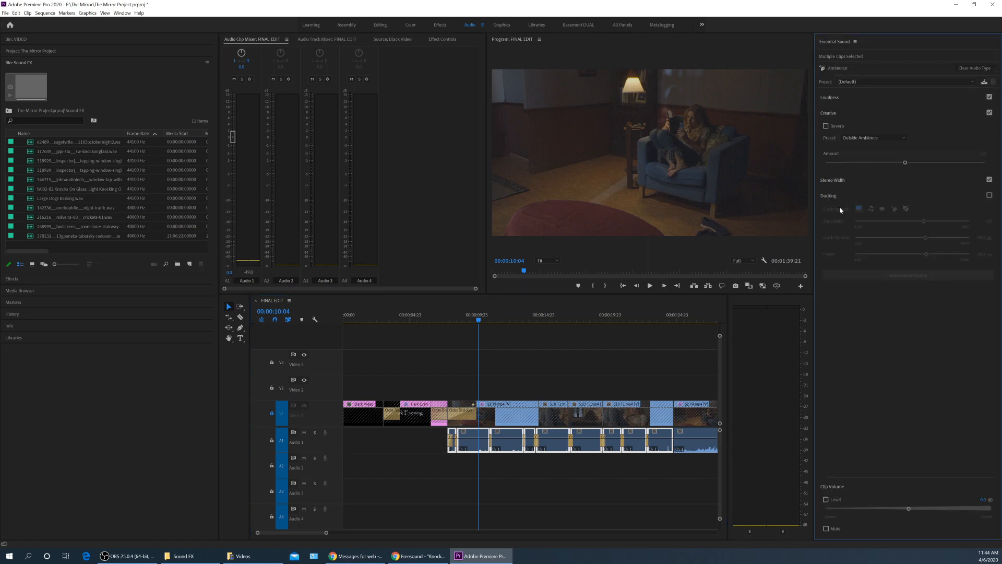
left_click(852, 98)
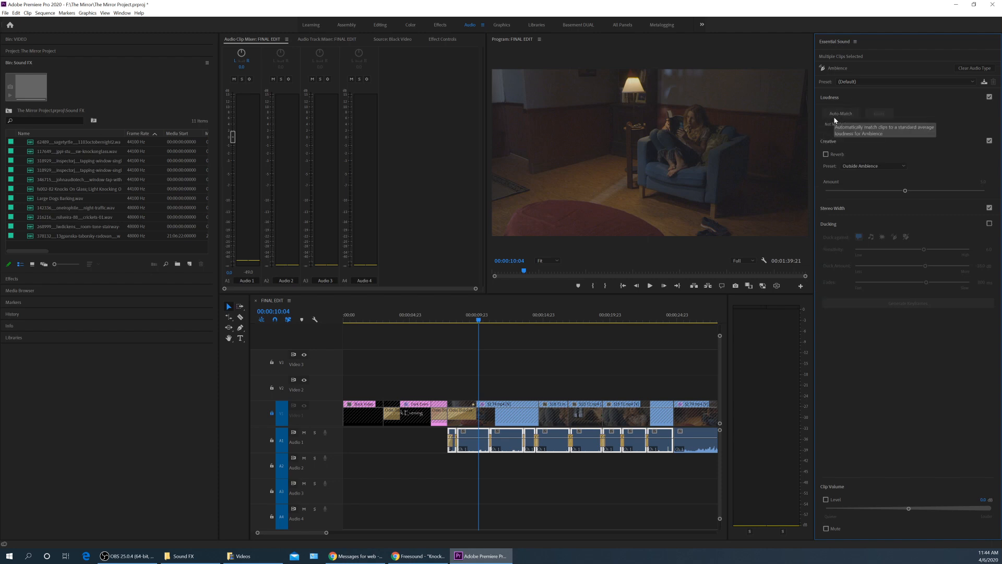
Step: Try auto-matching the loudness of the selected Ambience clips and play the result from 00:00:10:04 to 00:00:11:18
key("minus")
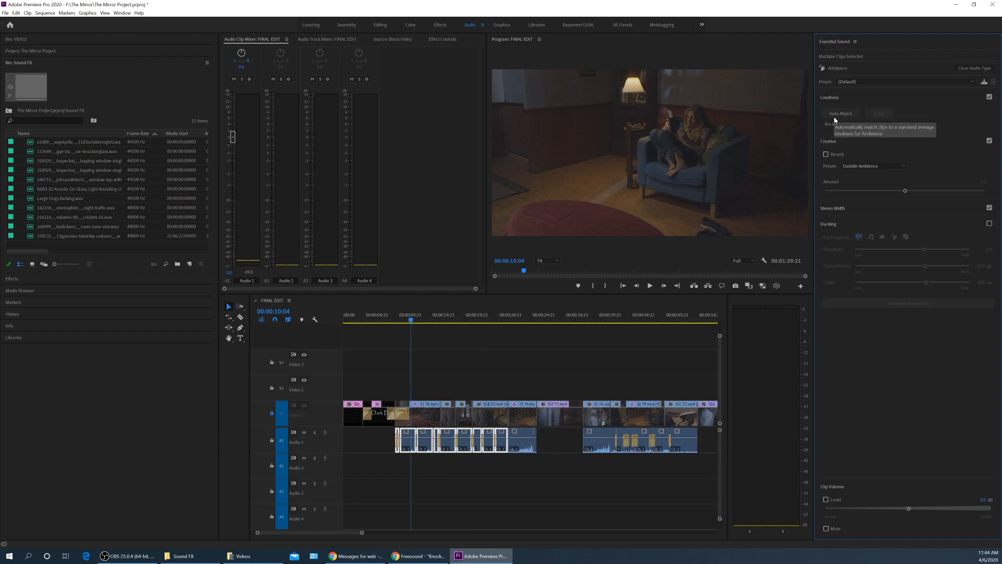
key("equal")
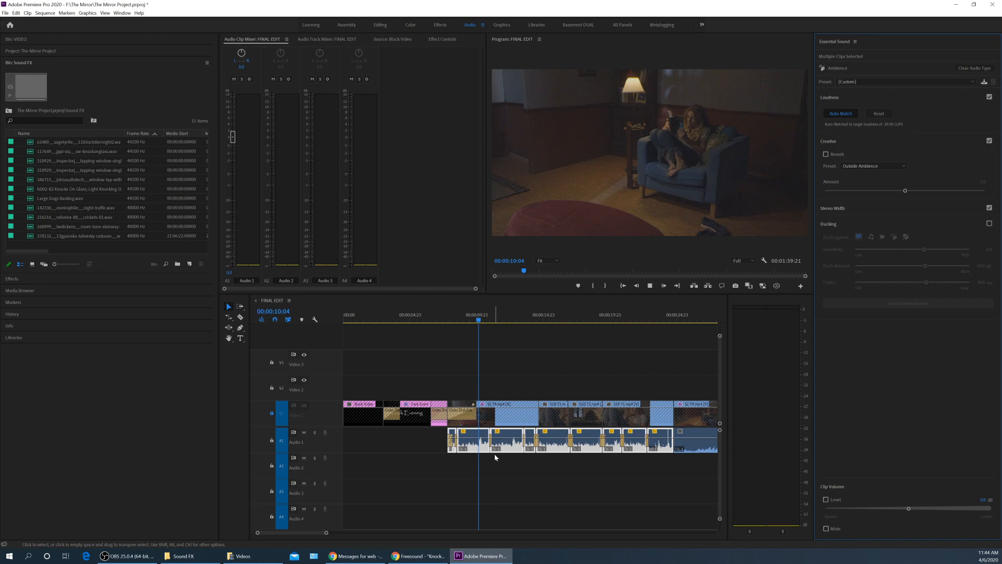
key("space")
key("space")
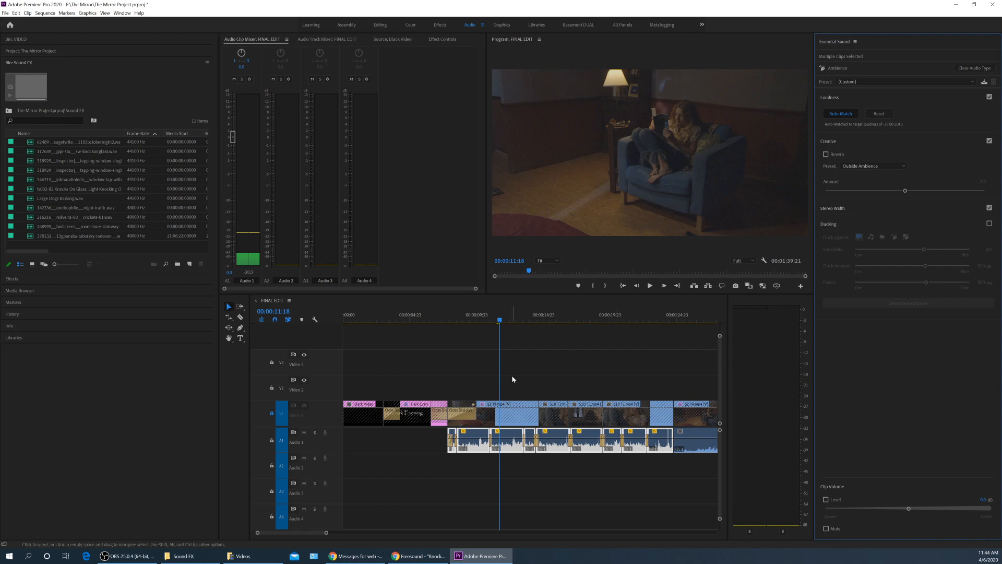
left_click(588, 384)
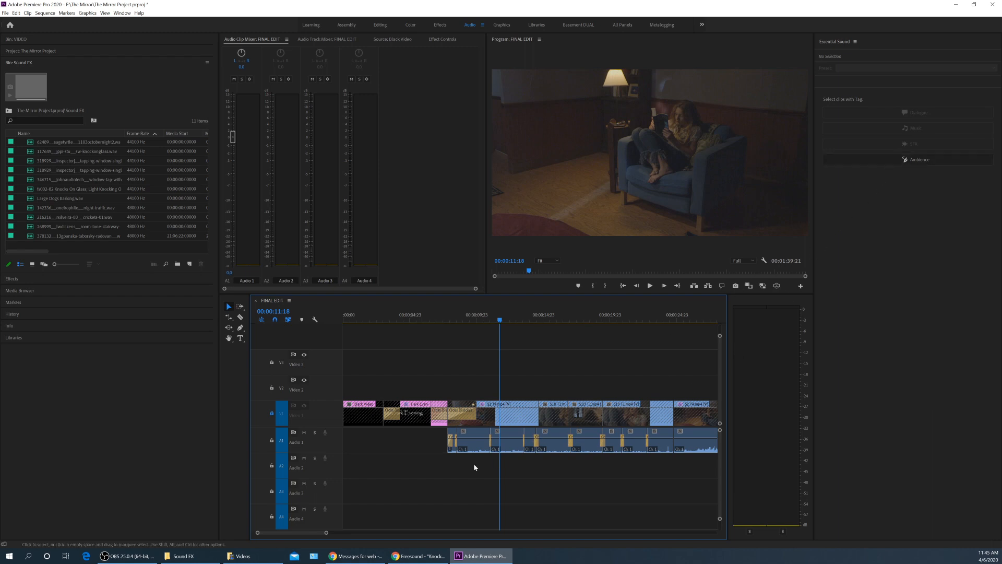
Step: Select the opening Ambience clips on Audio 1 up to about 00:00:24:16 and adjust their gain by 12 dB
left_click_drag(454, 464, 648, 428)
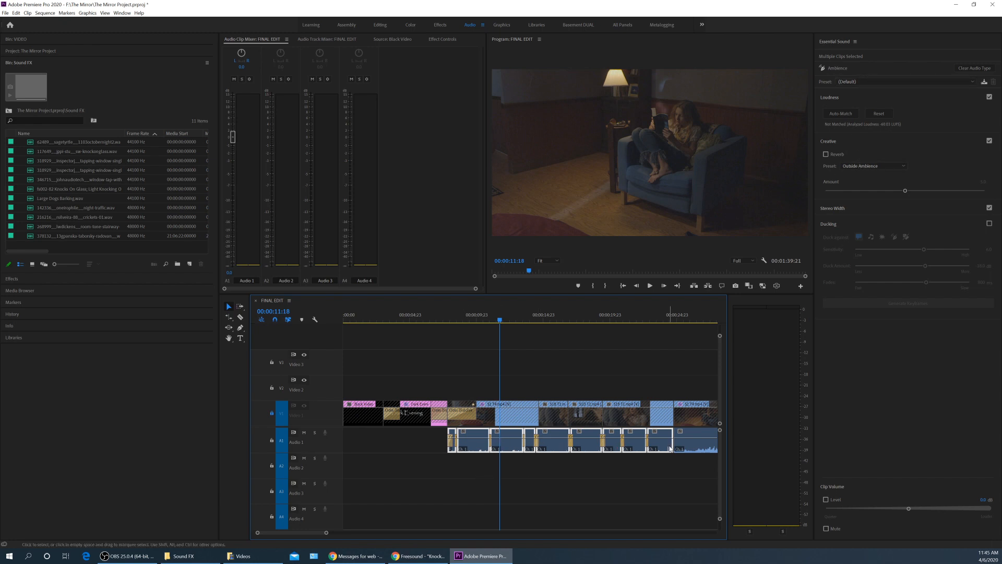
left_click_drag(433, 467, 664, 440)
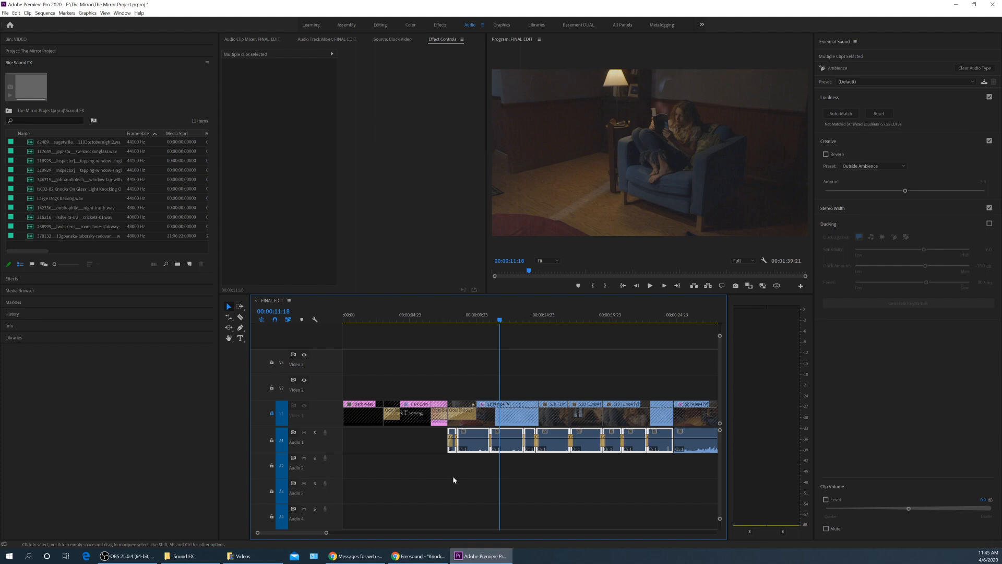
key("g")
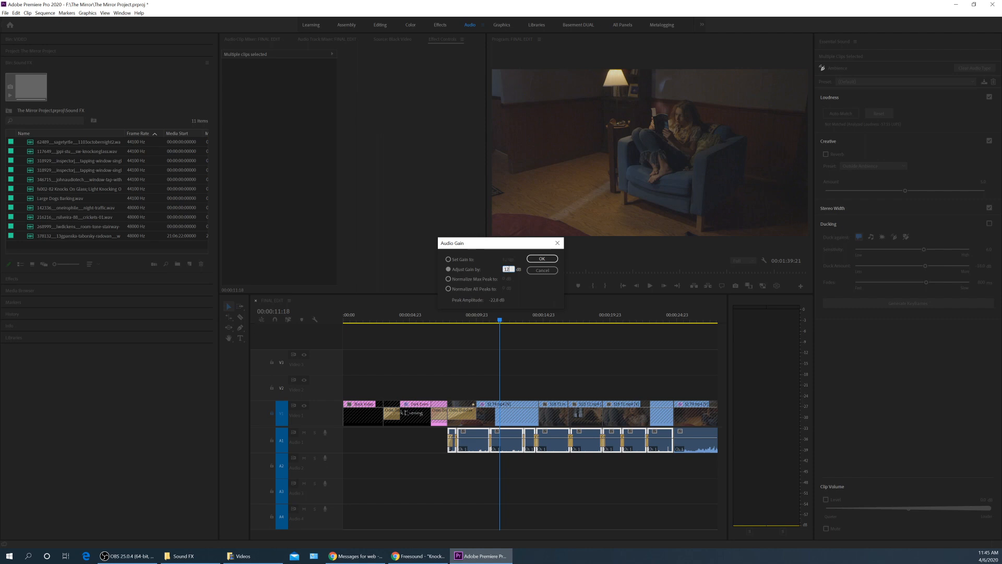
key("Return")
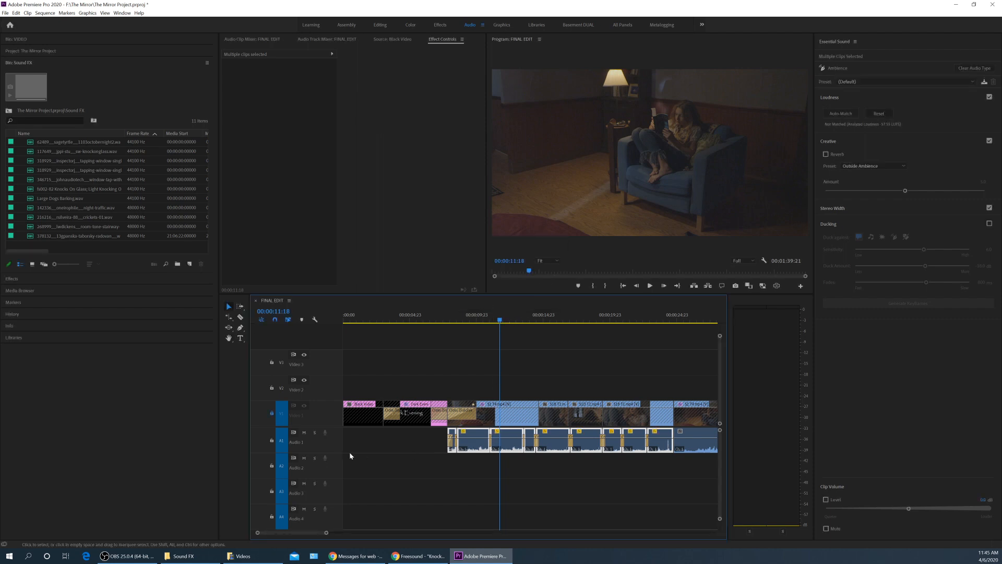
Step: Enlarge the Audio 1 track's waveforms and play the opening ambience past 00:00:11:13 to check its level on the meters
double_click(331, 447)
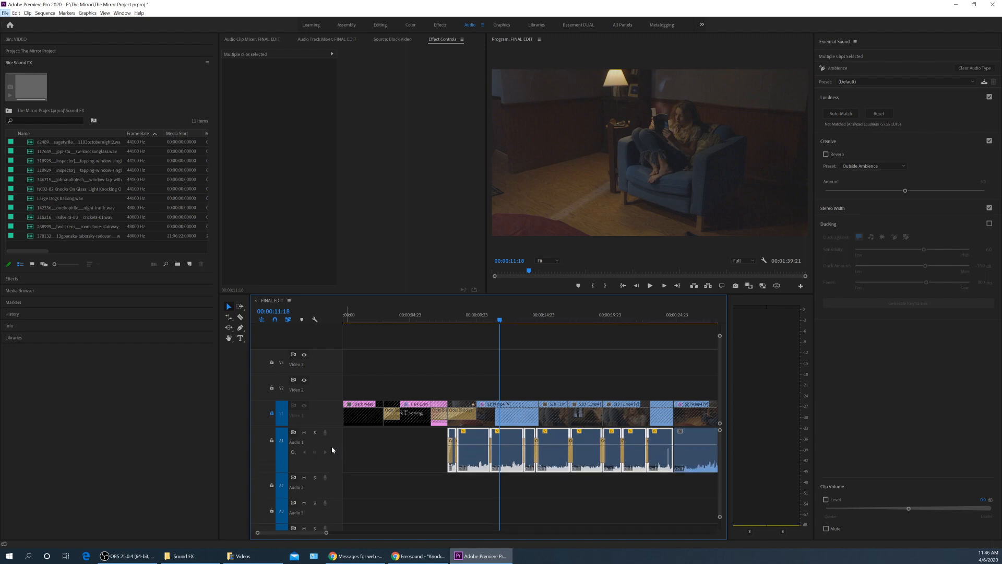
scroll(331, 446, "up", 1)
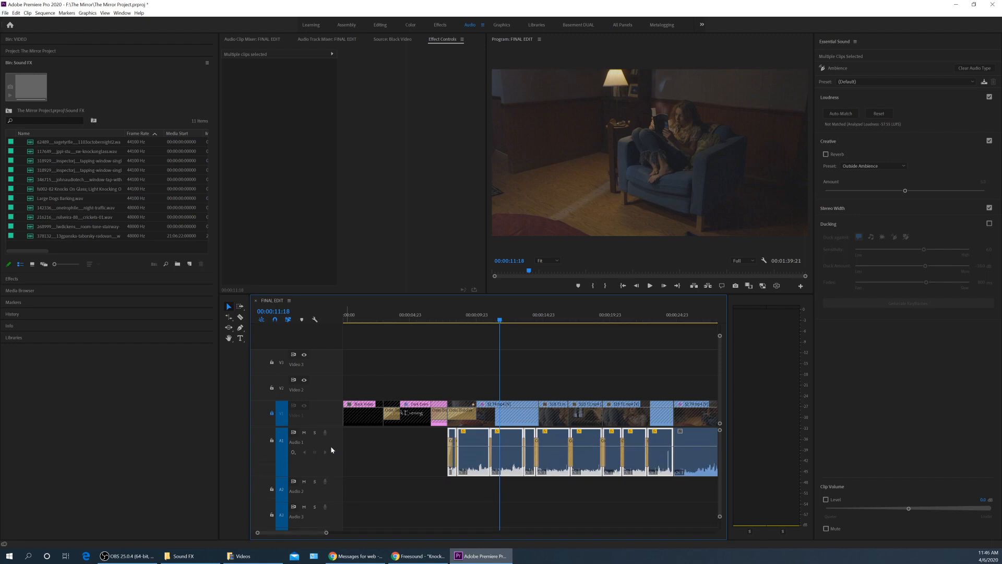
left_click(454, 318)
key("space")
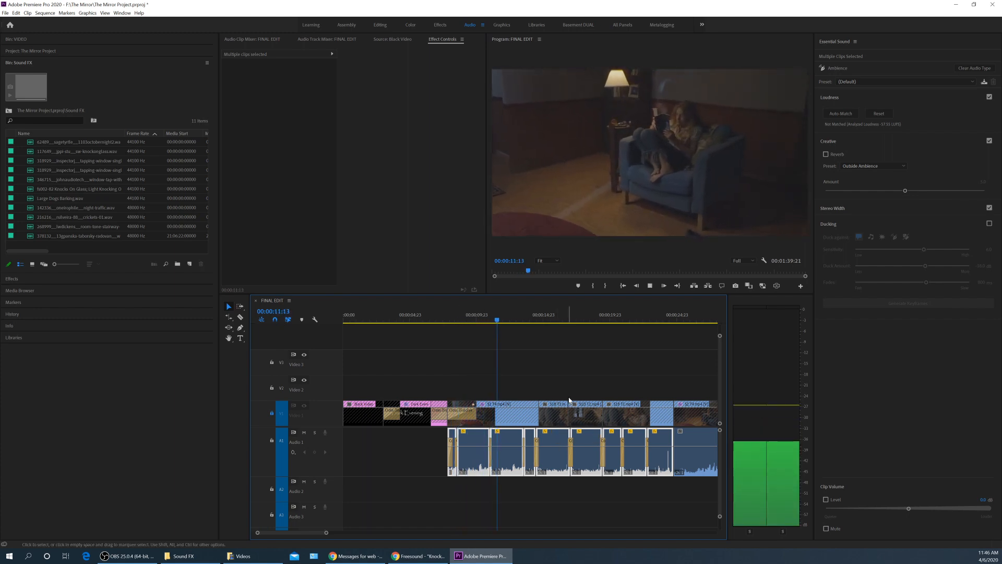
key("space")
Step: Play the ambience across the cut near 00:00:24:16, from about 00:00:23:11 to 00:00:26:00
left_click_drag(543, 326, 657, 330)
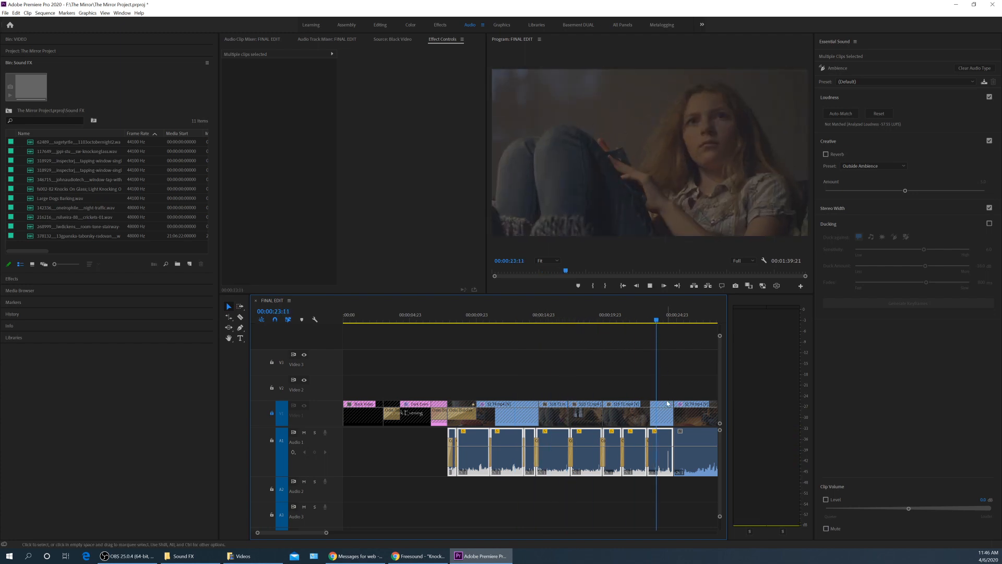
key("space")
key("space")
left_click(663, 322)
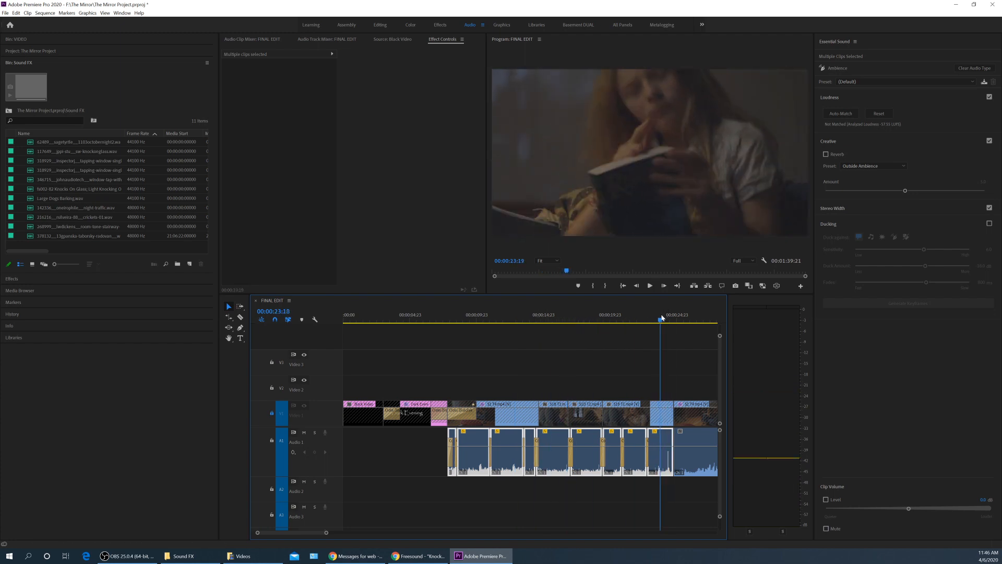
key("space")
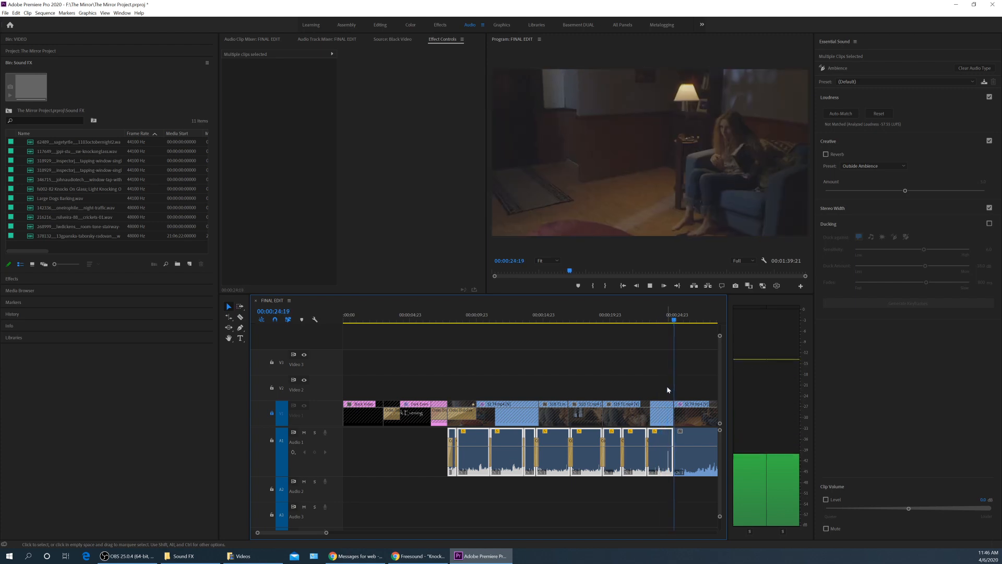
key("space")
Step: Tag the two Audio 1 clips between about 00:00:24:16 and the following gap as Ambience
key("equal")
key("equal")
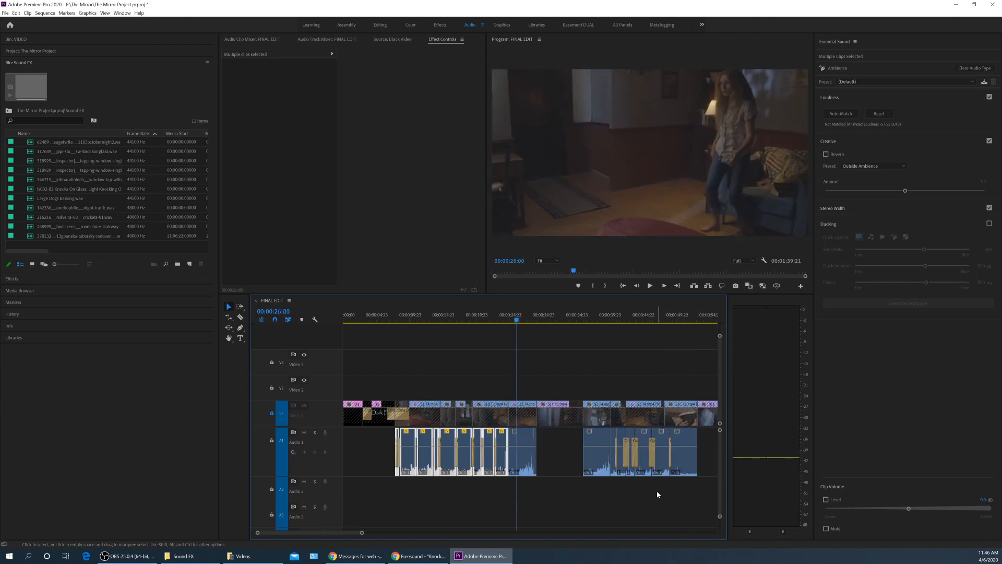
left_click_drag(558, 492, 624, 446)
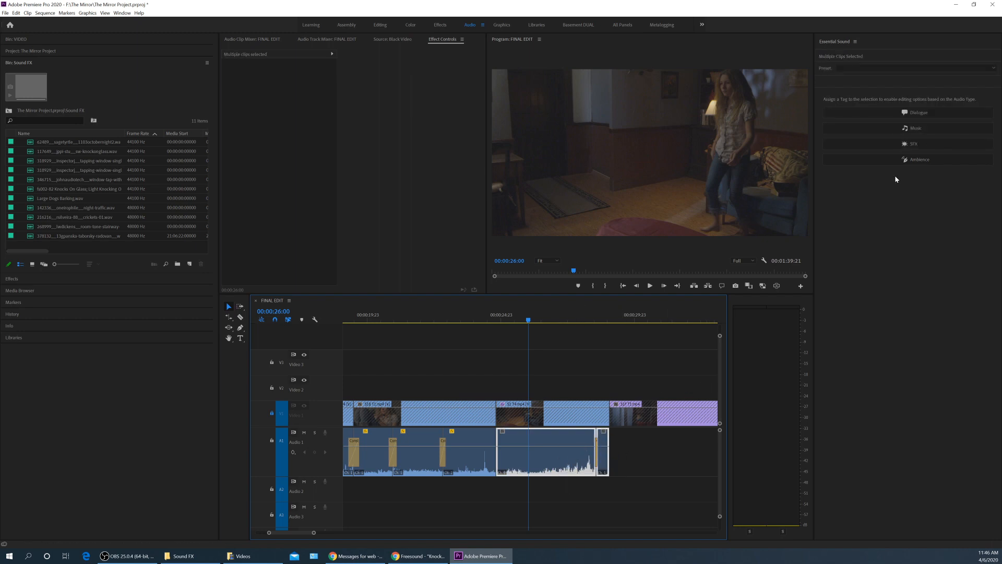
left_click(911, 159)
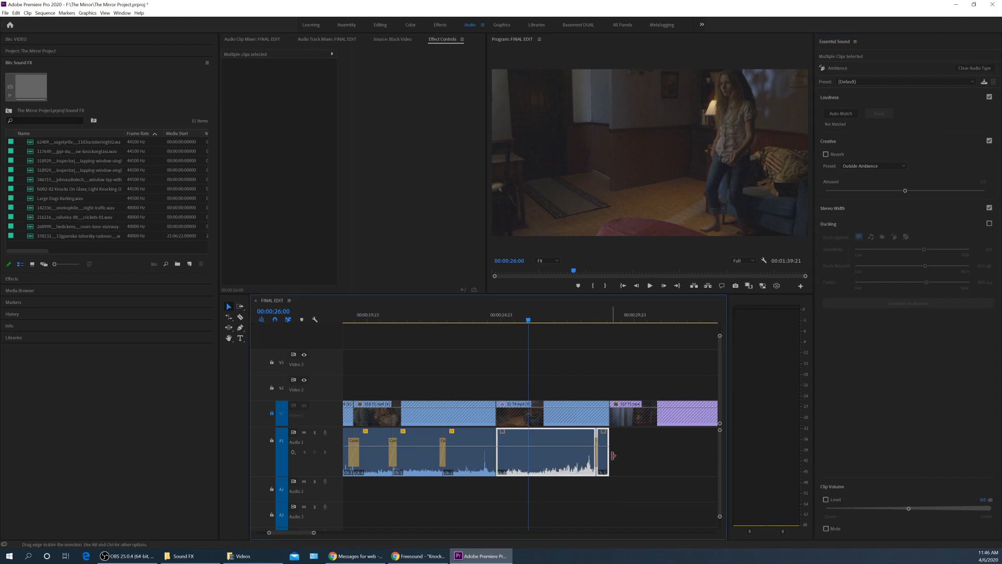
Step: Adjust the gain of the two selected Ambience clips until their waveforms match the level of the preceding room tone
key("g")
key("Return")
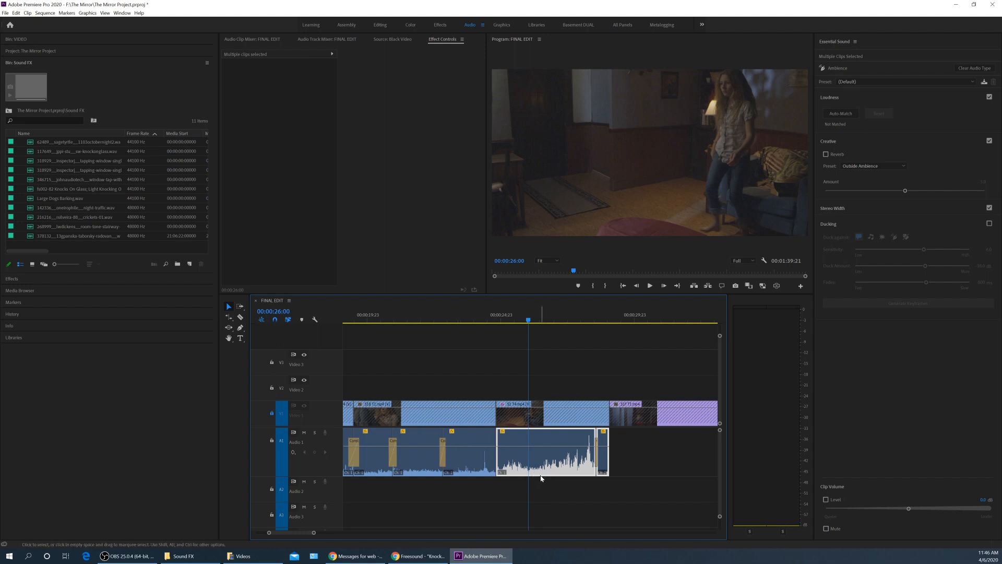
key("g")
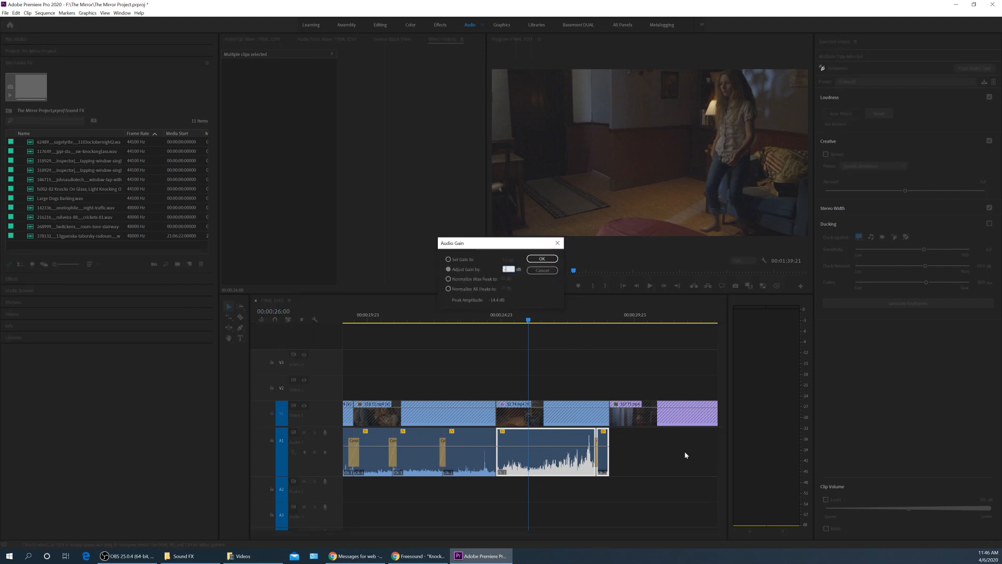
key("Return")
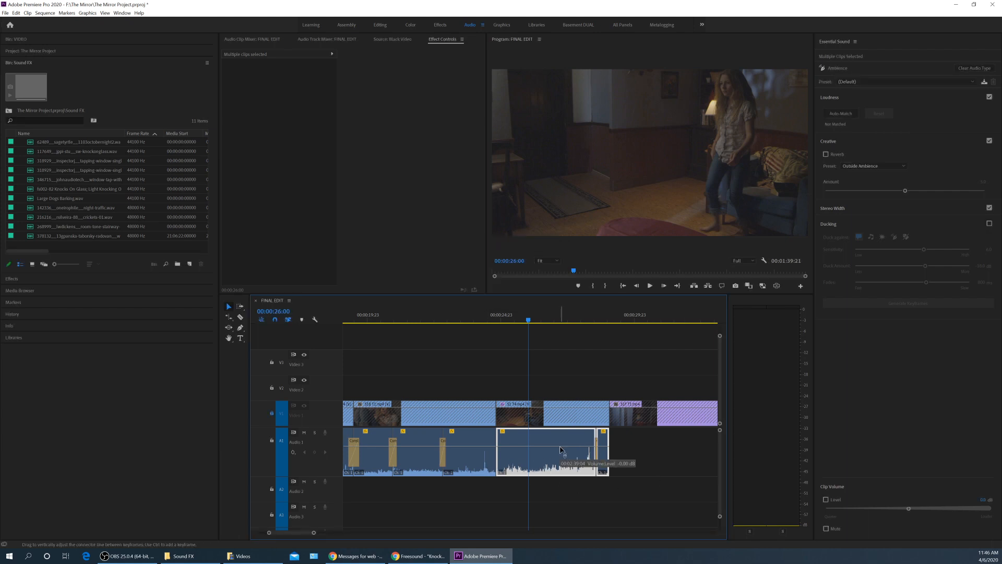
type("g-3")
key("Return")
Step: Deselect the clips and play from 00:00:23:11 to 00:00:29:16 to check the adjusted ambience levels
left_click_drag(472, 315, 461, 315)
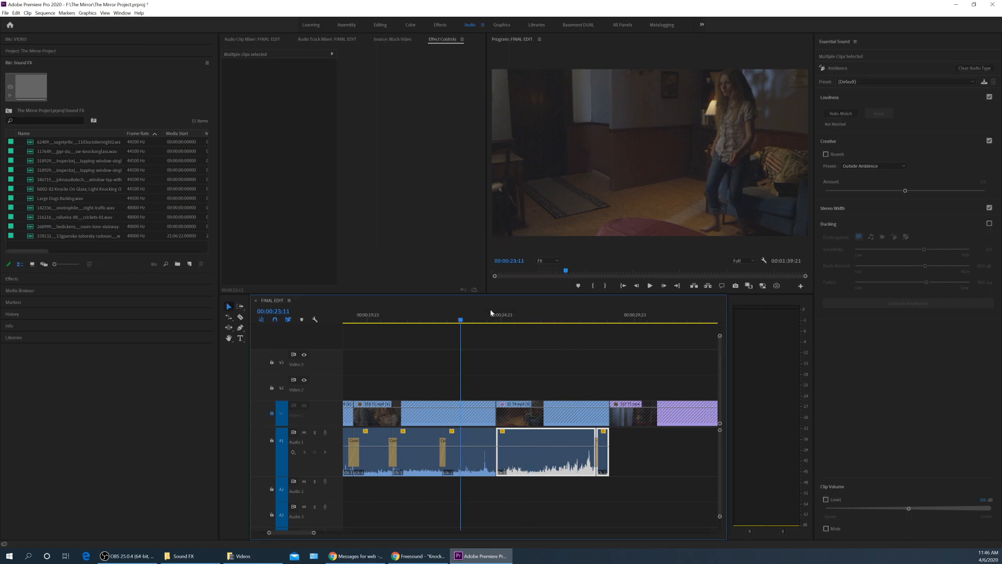
left_click(525, 354)
key("space")
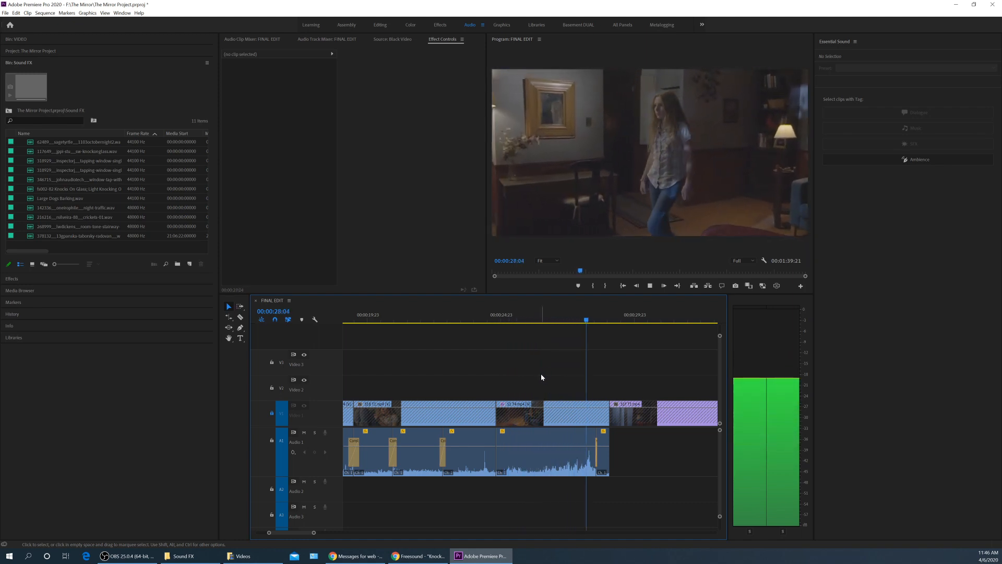
key("space")
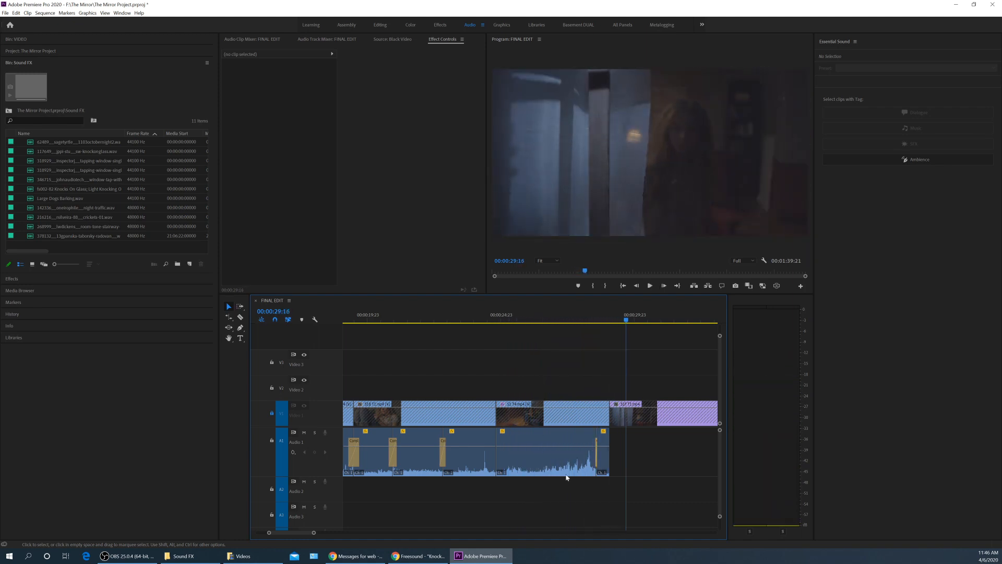
Step: Adjust the gain of the short last Audio 1 clip before the gap by 6 dB
left_click(603, 450)
key("g")
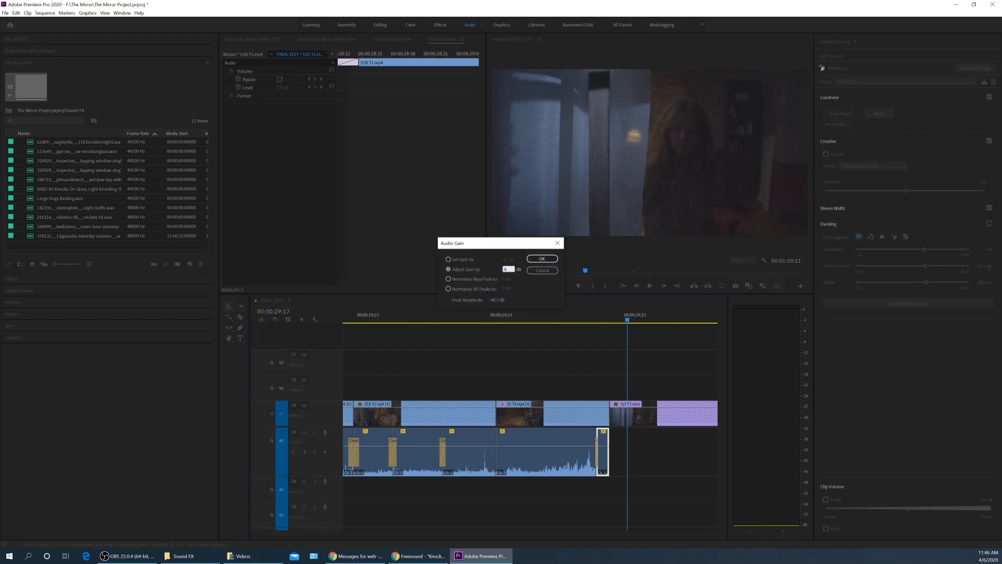
key("Return")
Step: Play from about 00:00:27:21 to 00:00:30:03 to check the short clip's level
left_click(581, 320)
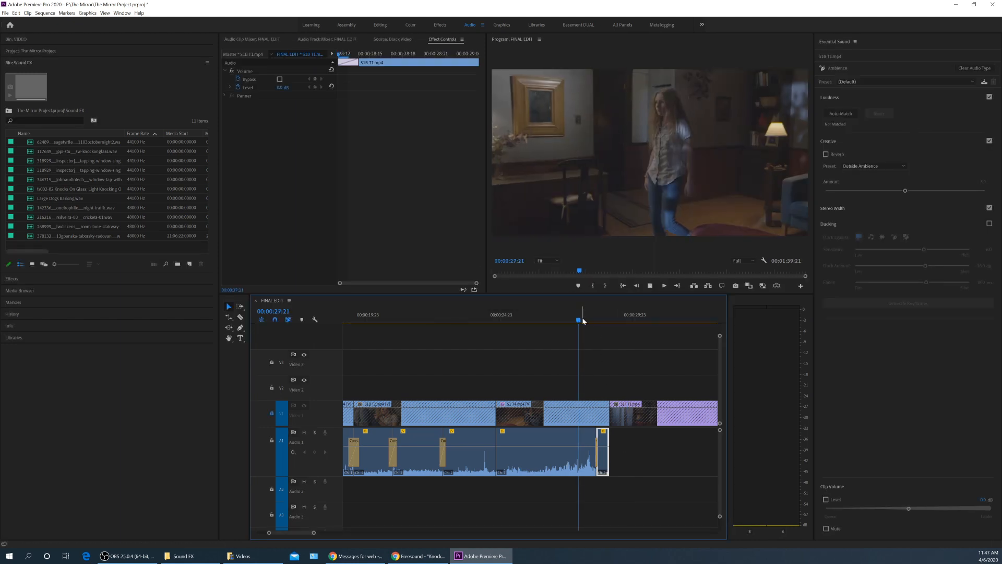
key("space")
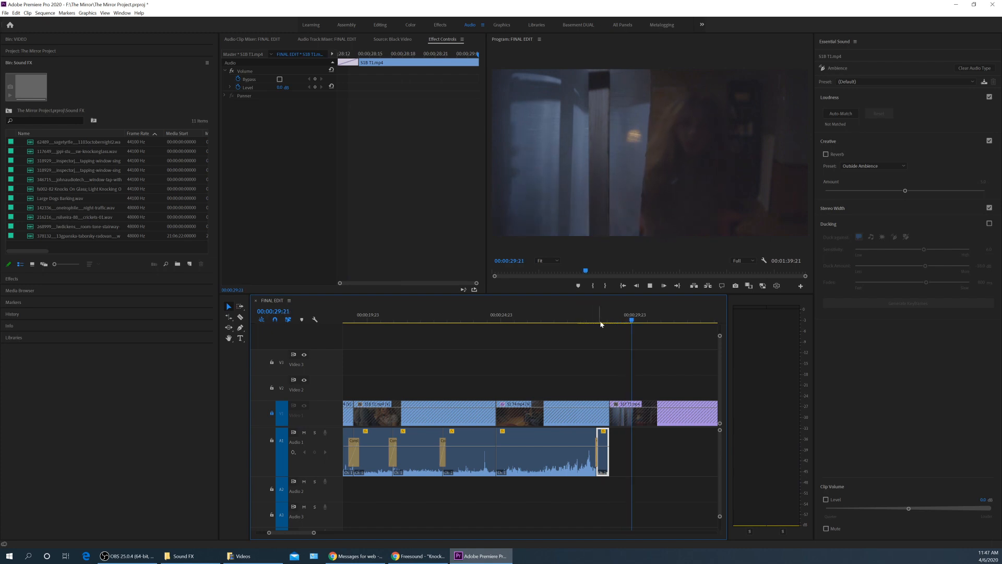
key("space")
Step: Select the untagged group of Audio 1 clips after the gap and move the playhead to 00:00:34:21 just before them
key("minus")
key("minus")
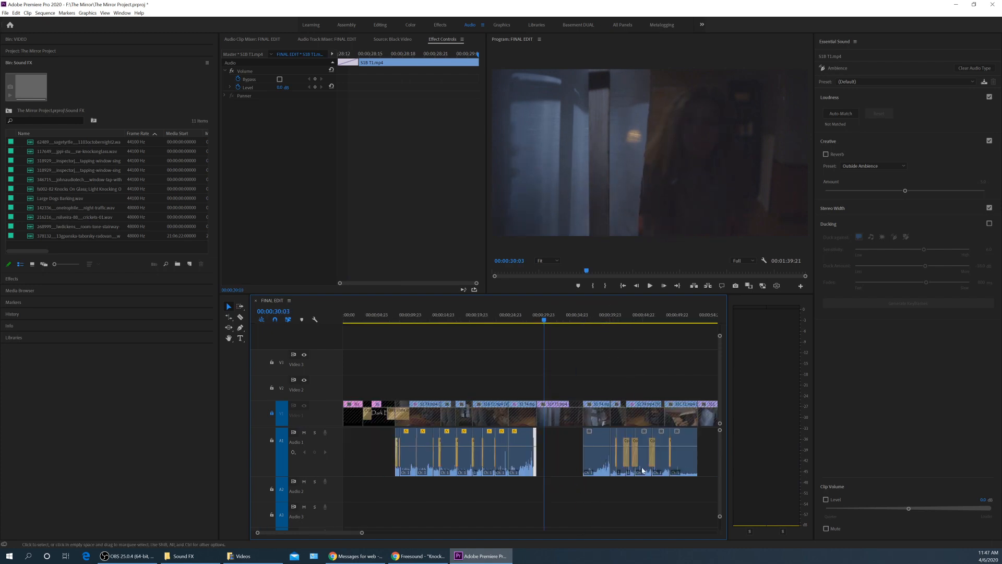
left_click_drag(582, 496, 679, 454)
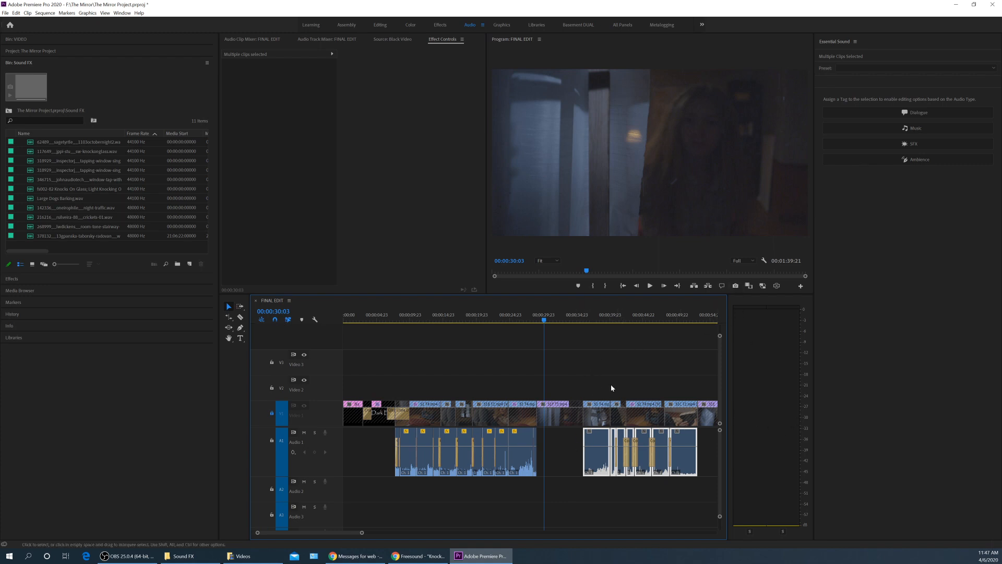
left_click_drag(571, 324, 576, 325)
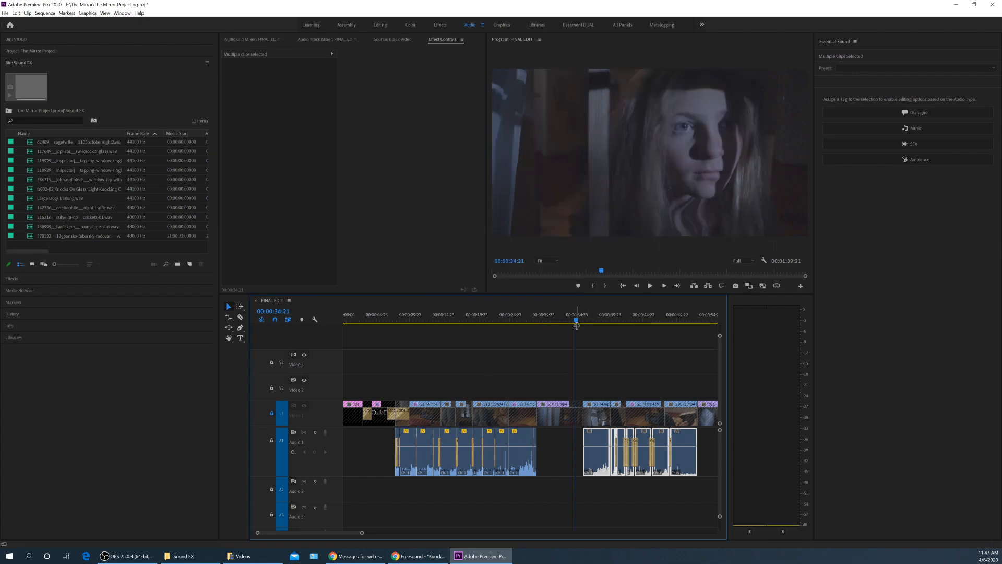